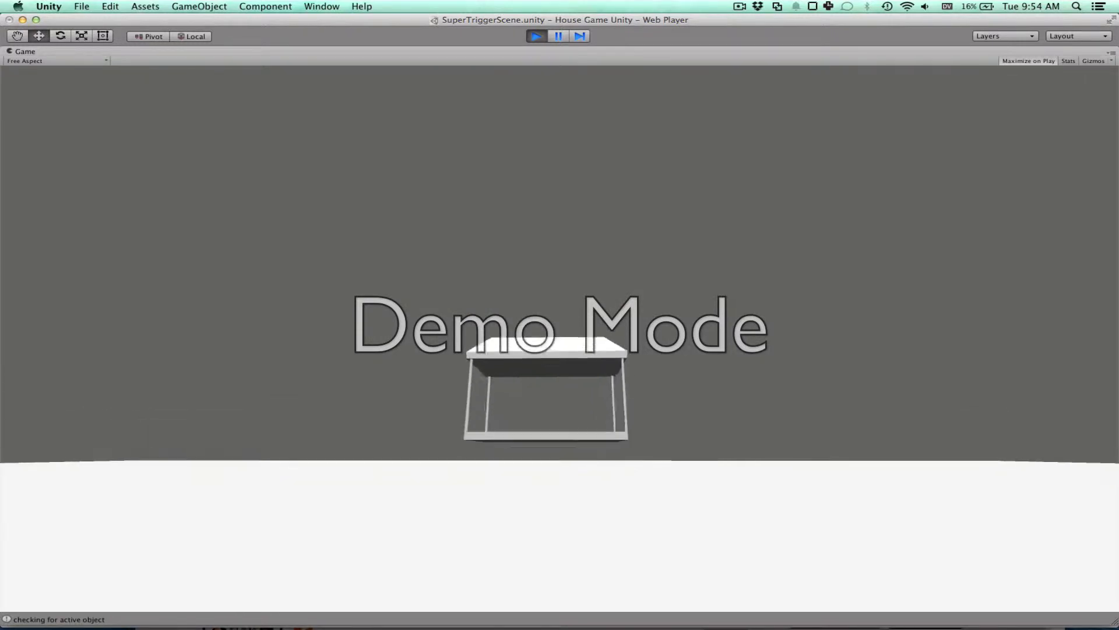
Stop play mode and select the toiletTrigger object to show its Super Trigger settings.
key(super+p)
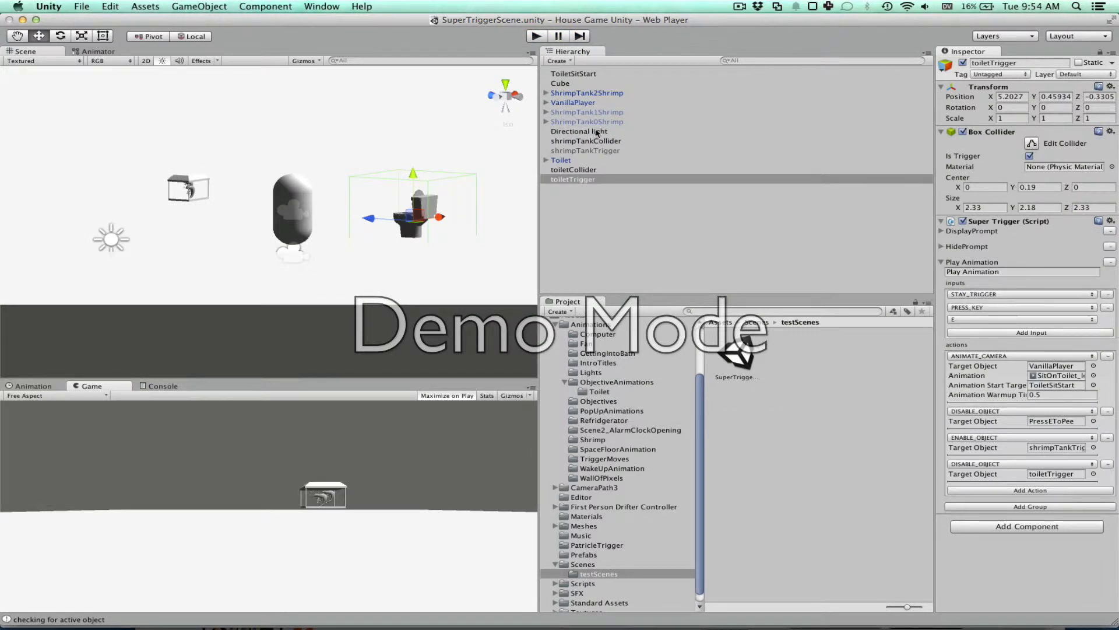
click(582, 179)
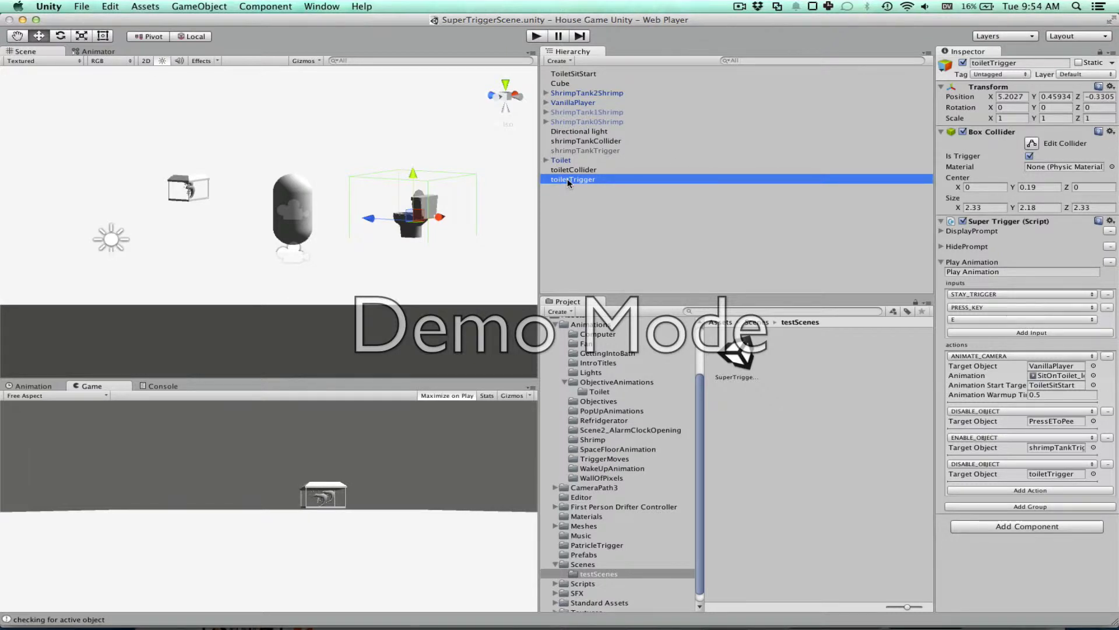
super+click(591, 147)
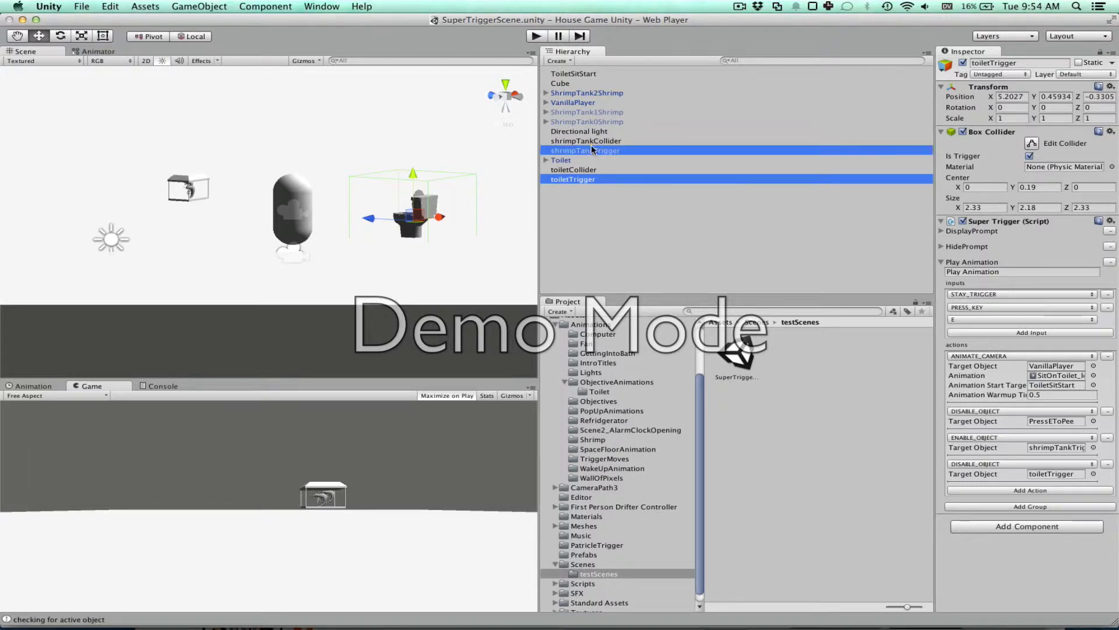
click(600, 241)
click(600, 180)
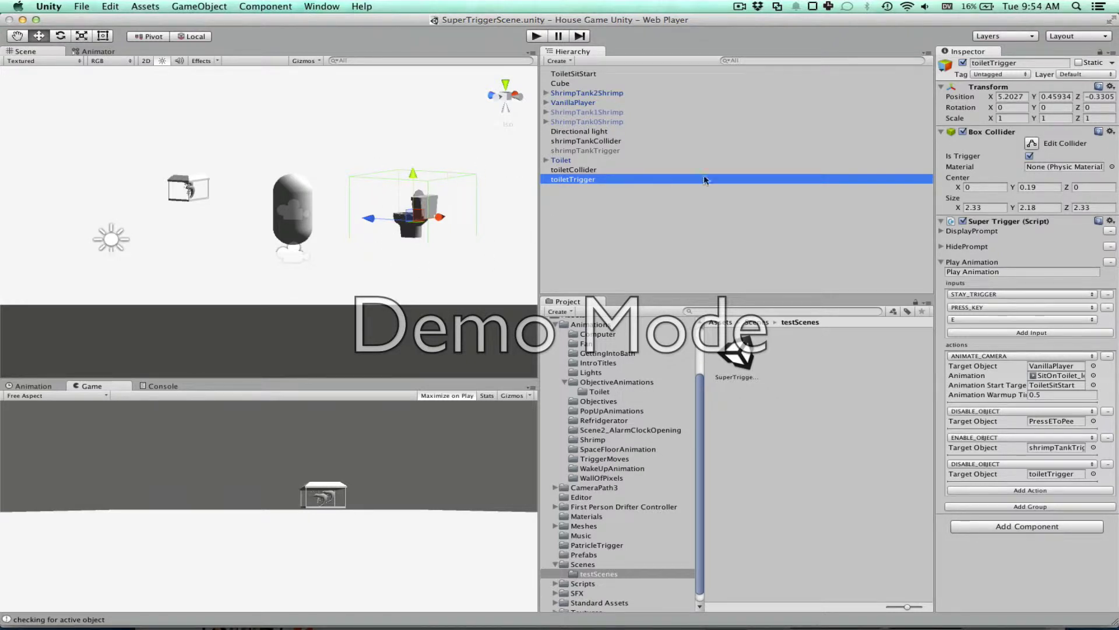
Activate shrimpTankTrigger temporarily to view its collider volume around the shrimp tank, and deactivate it again.
click(620, 149)
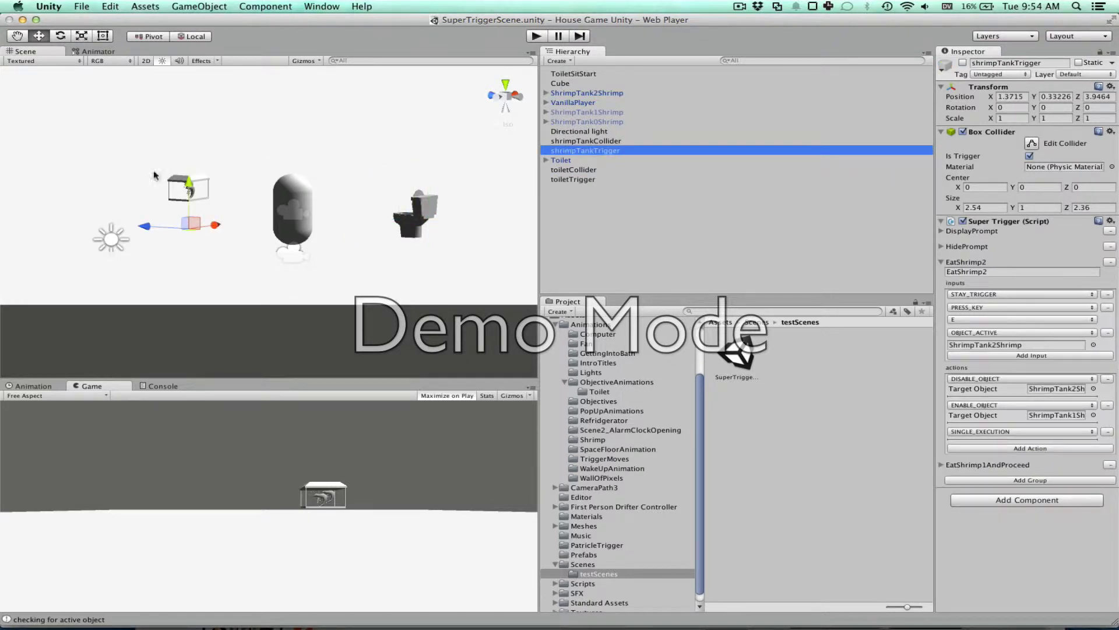
click(963, 63)
alt+drag(274, 263, 279, 333)
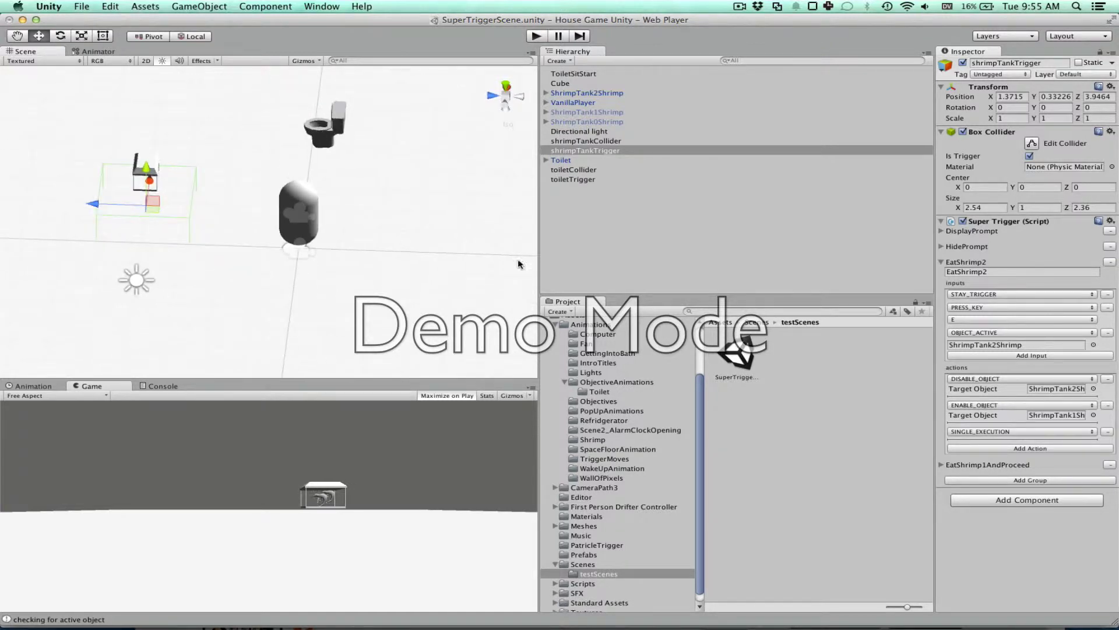
click(962, 63)
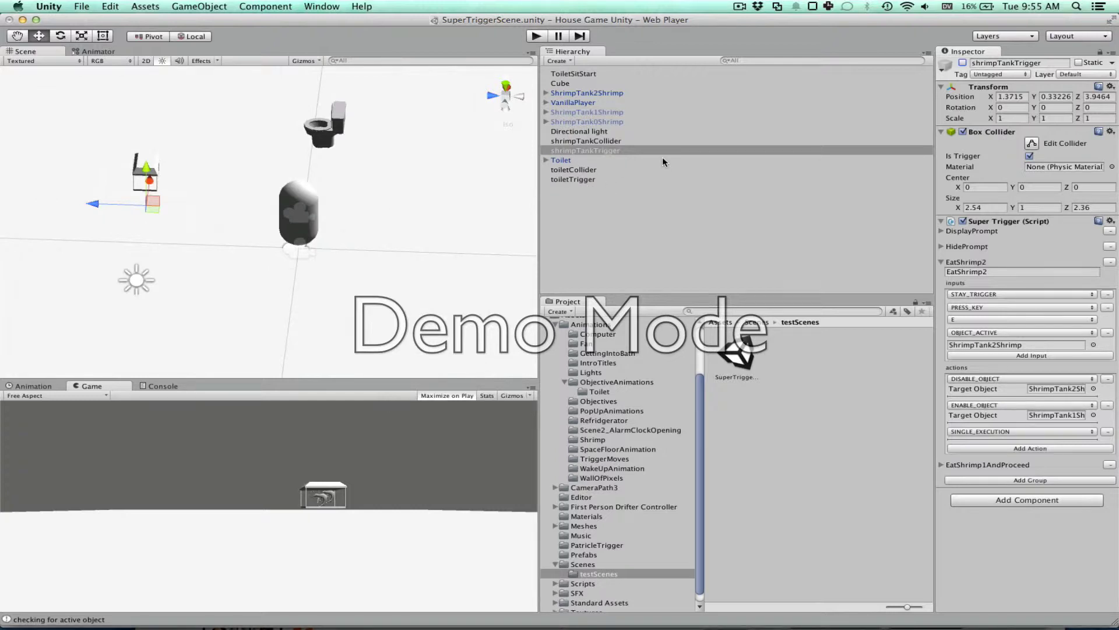
Create an empty game object named demoTriggers.
super+click(577, 179)
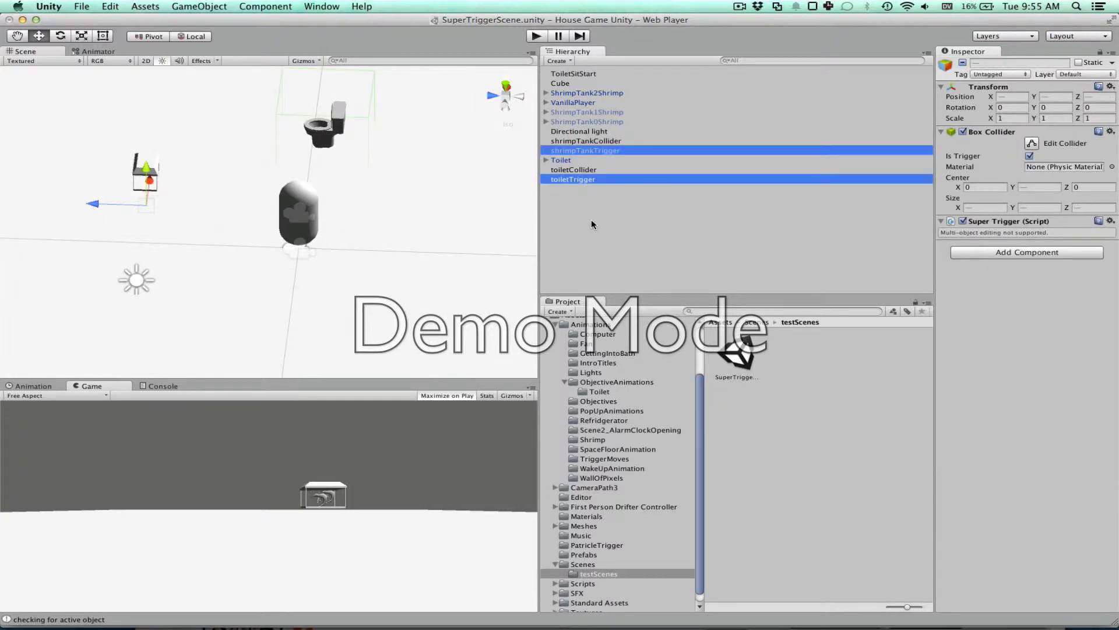
click(196, 6)
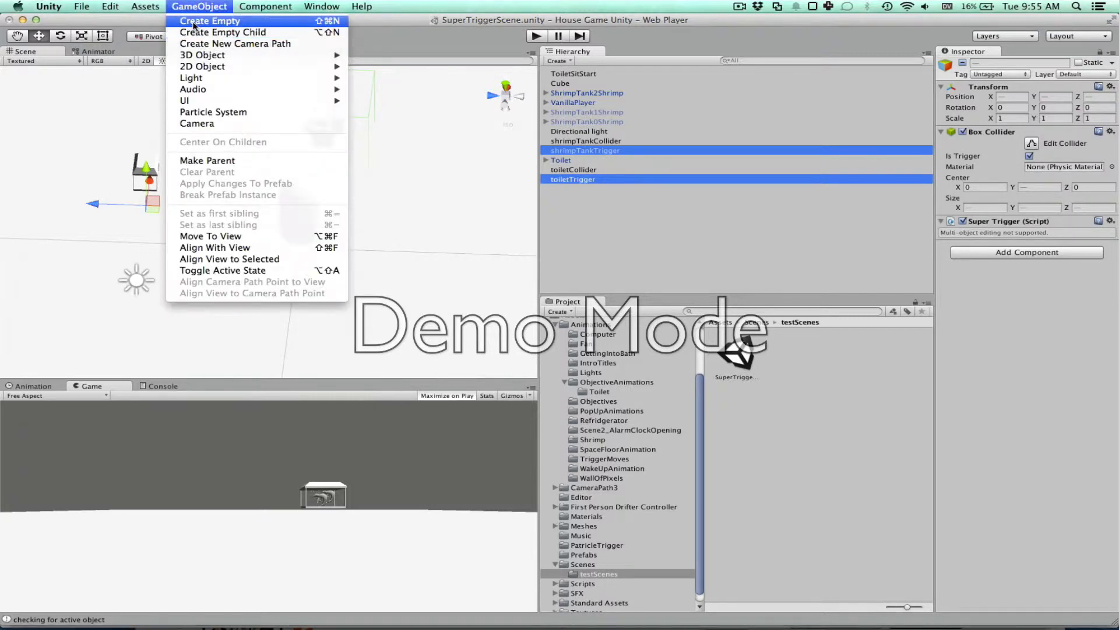
click(196, 22)
key(Return)
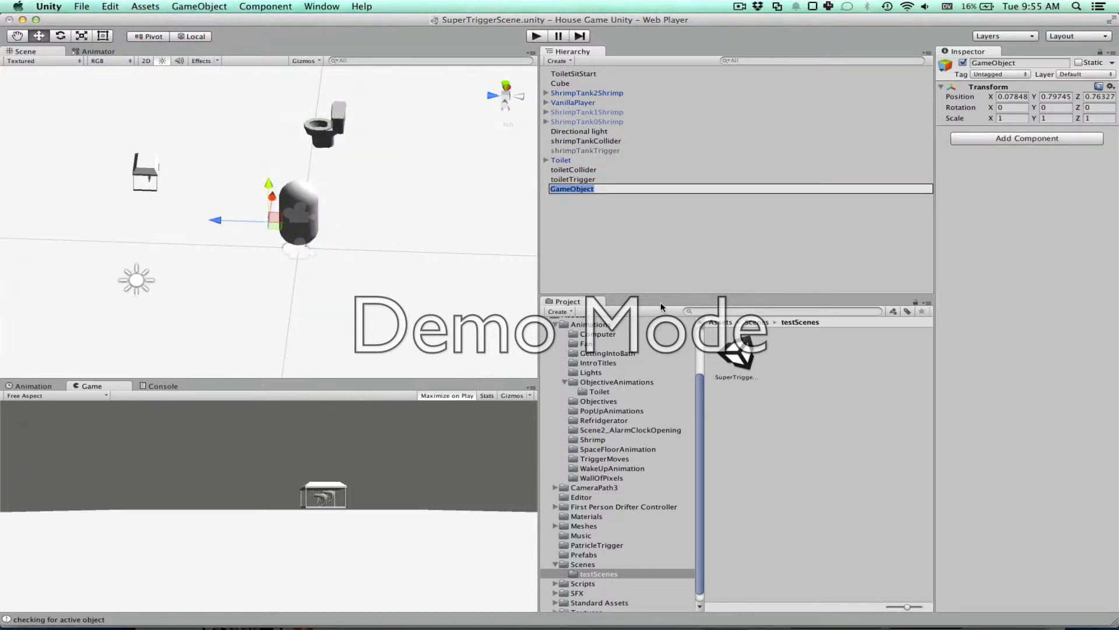
text(demoTriggers)
key(Return)
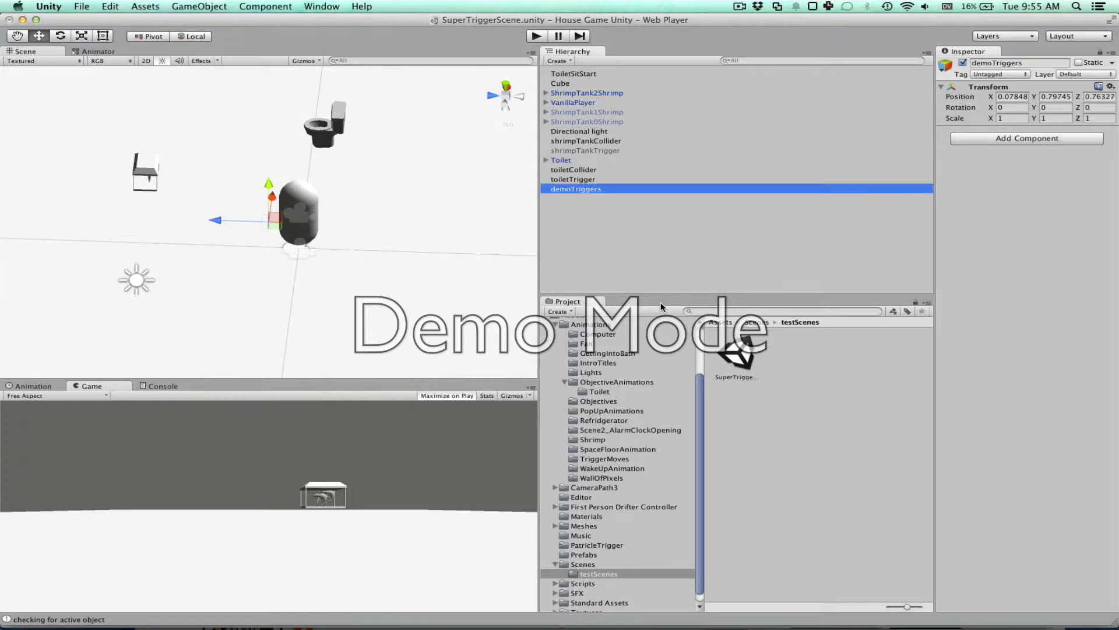
Set the demoTriggers position to 0 on the X, Y and Z axes.
click(1007, 89)
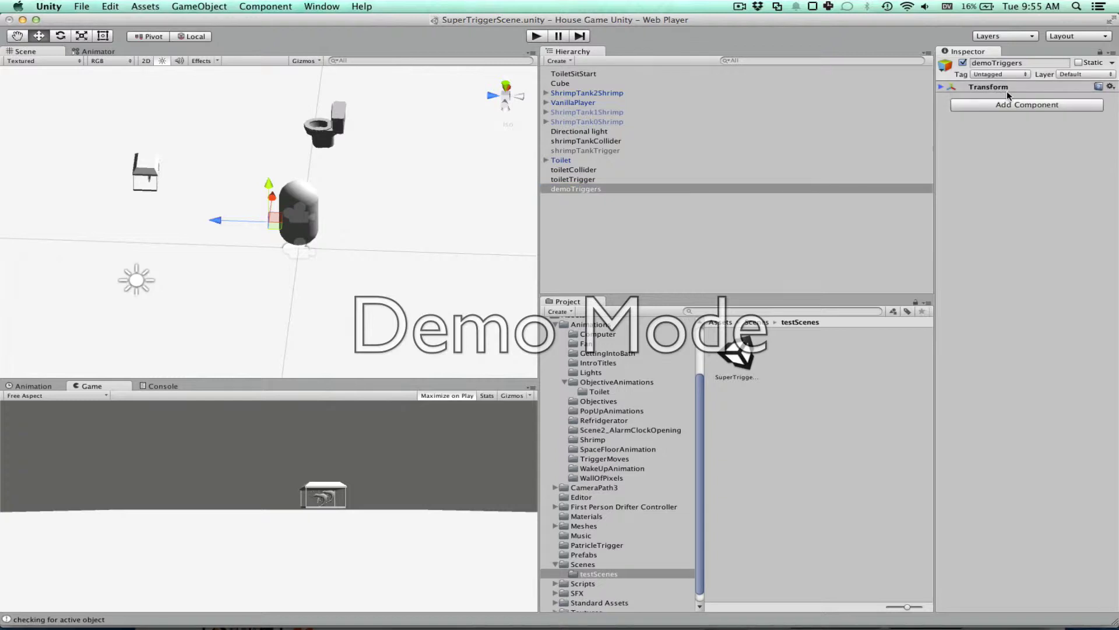
click(1010, 91)
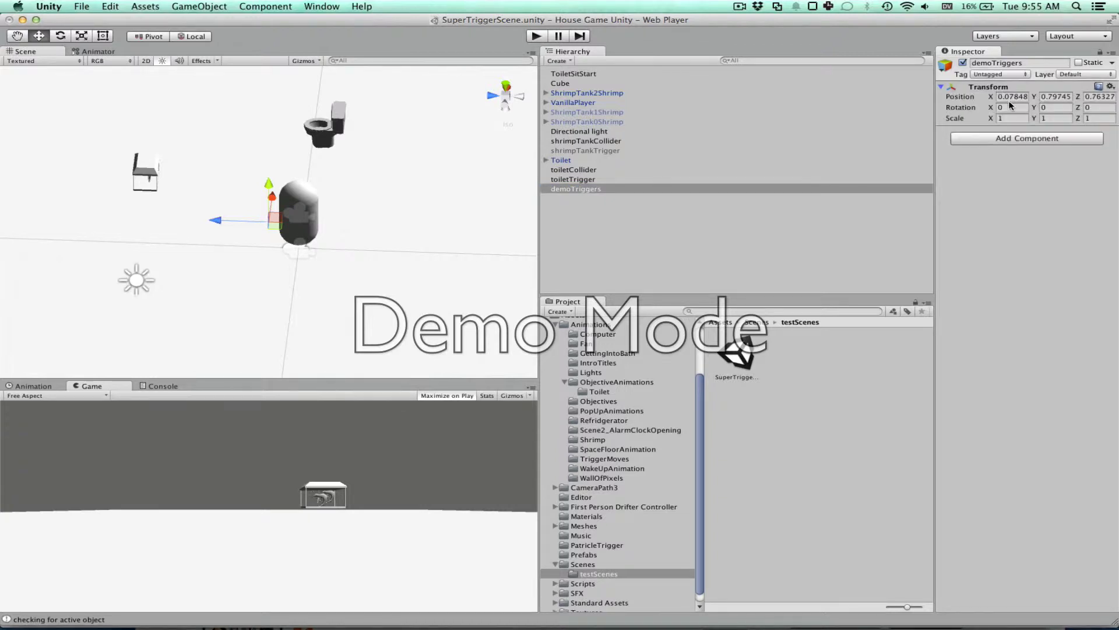
click(1013, 97)
text(0)
key(Tab)
text(0)
key(Tab)
text(0)
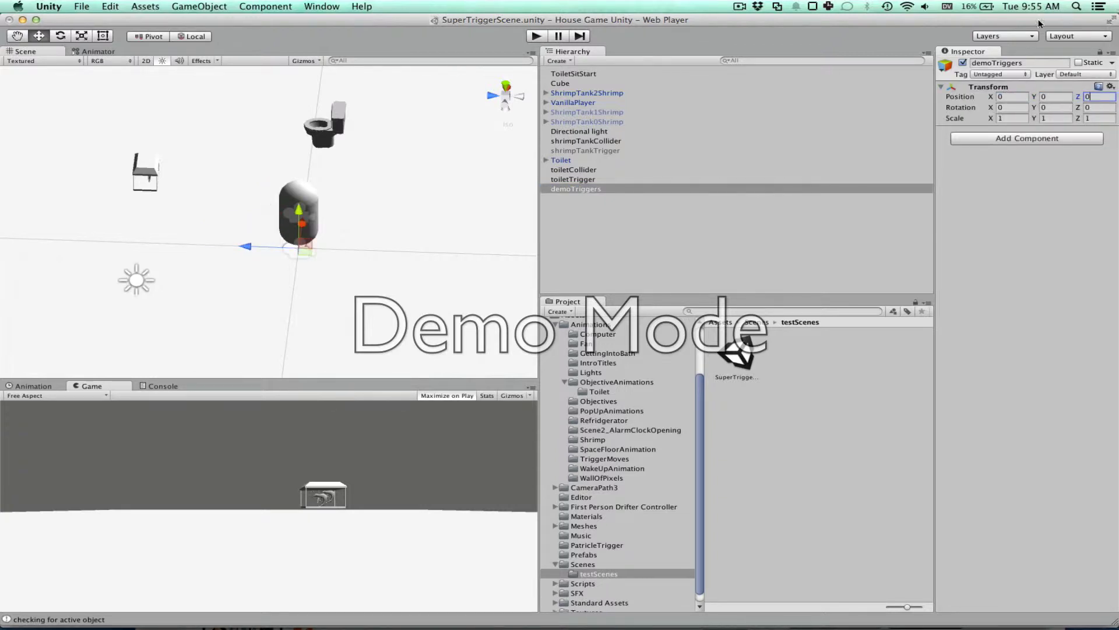
Make toiletTrigger and shrimpTankTrigger children of the demoTriggers object.
click(595, 182)
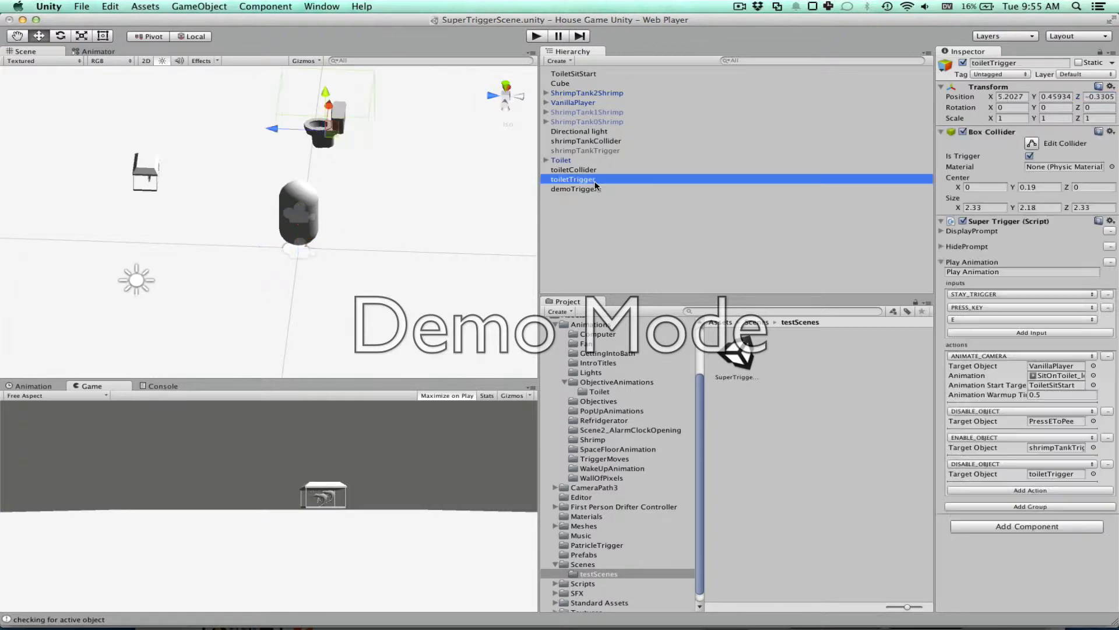
super+click(596, 148)
drag(595, 148, 598, 190)
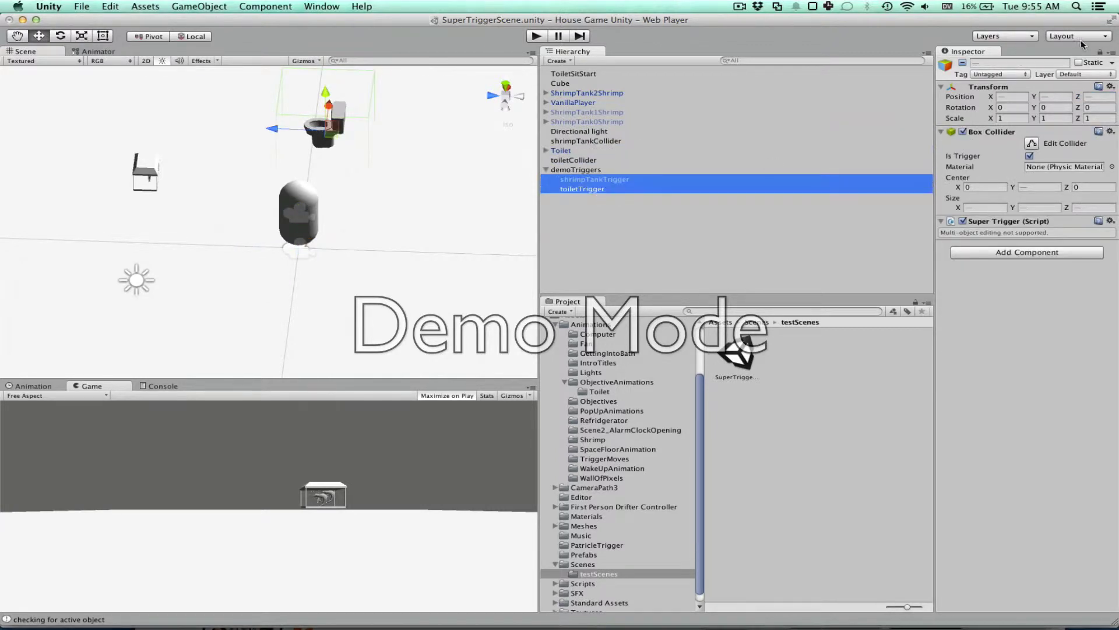
Deactivate both child triggers and their demoTriggers parent, and collapse the group in the hierarchy.
click(962, 63)
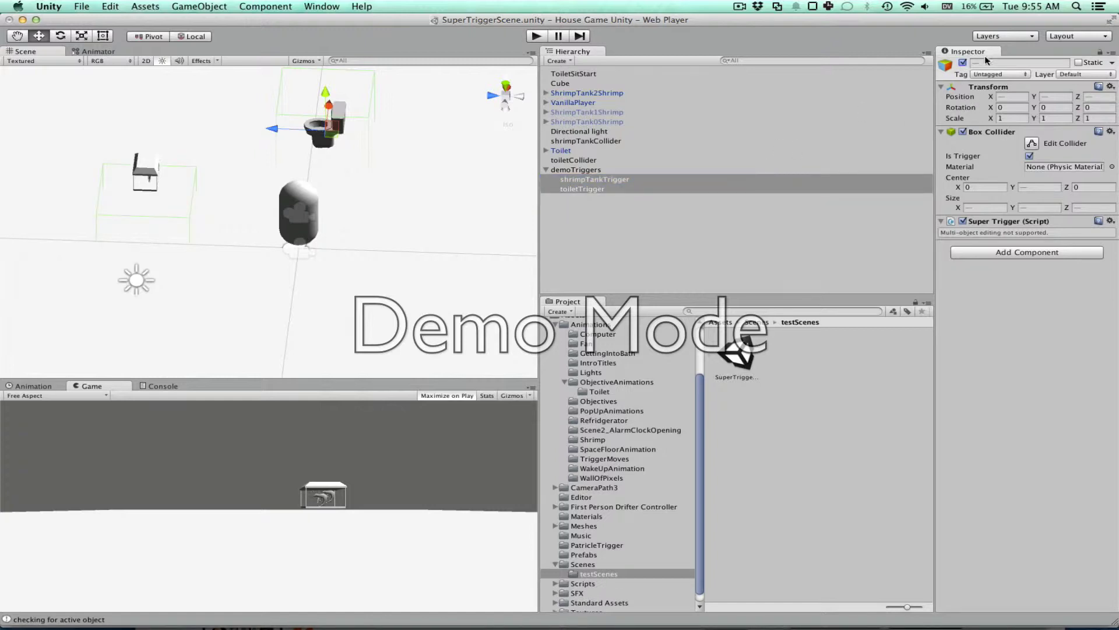
click(598, 170)
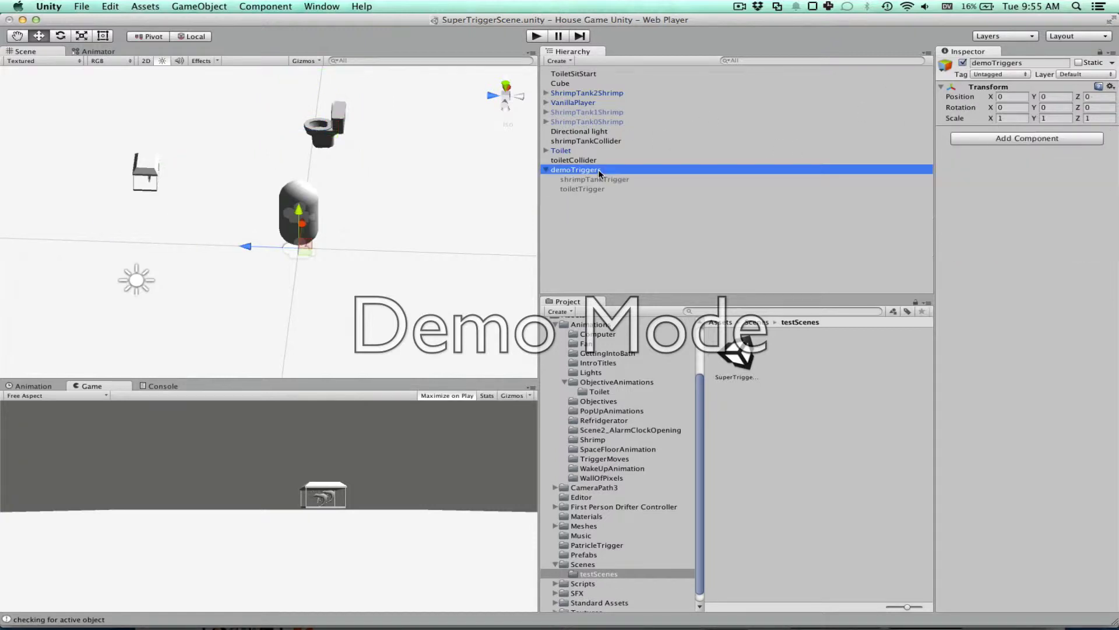
click(962, 63)
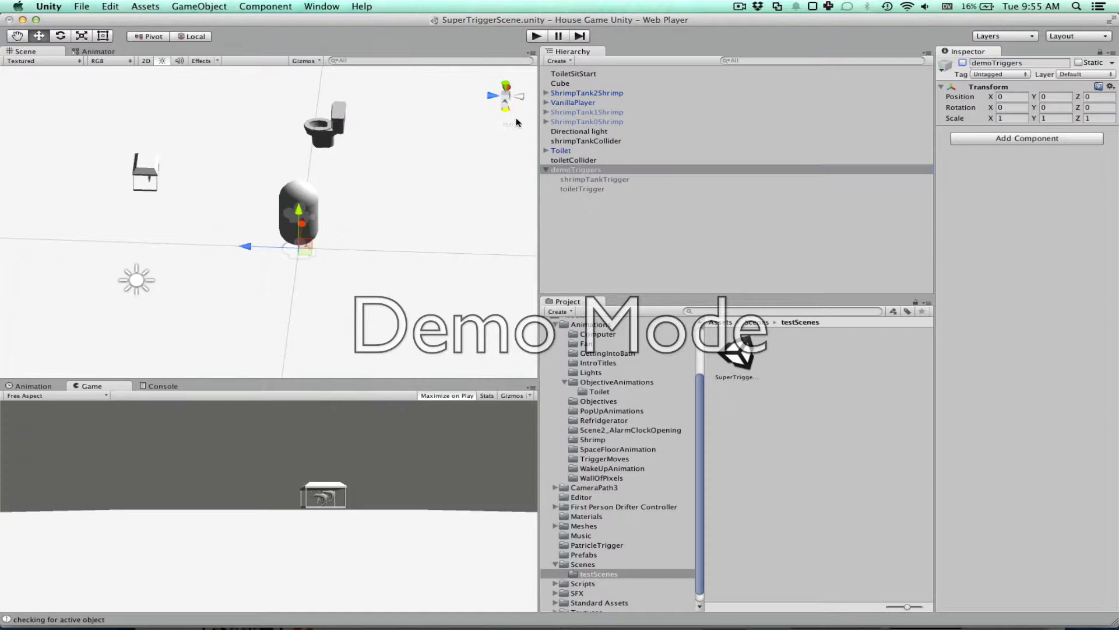
click(546, 169)
click(692, 158)
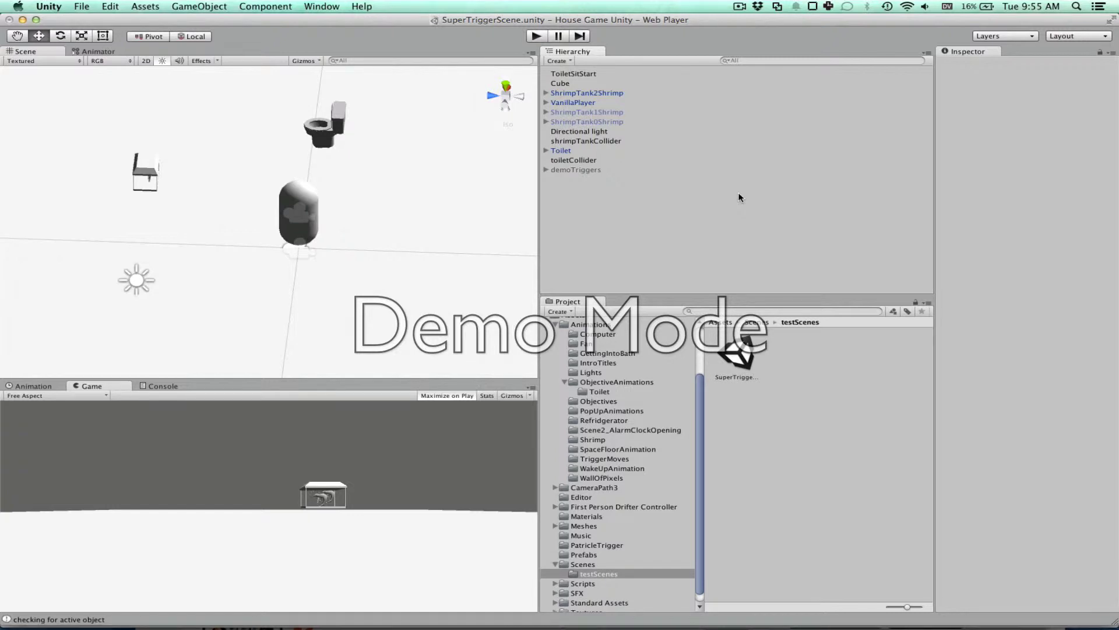
Create a new empty game object in the scene.
key(super+shift+n)
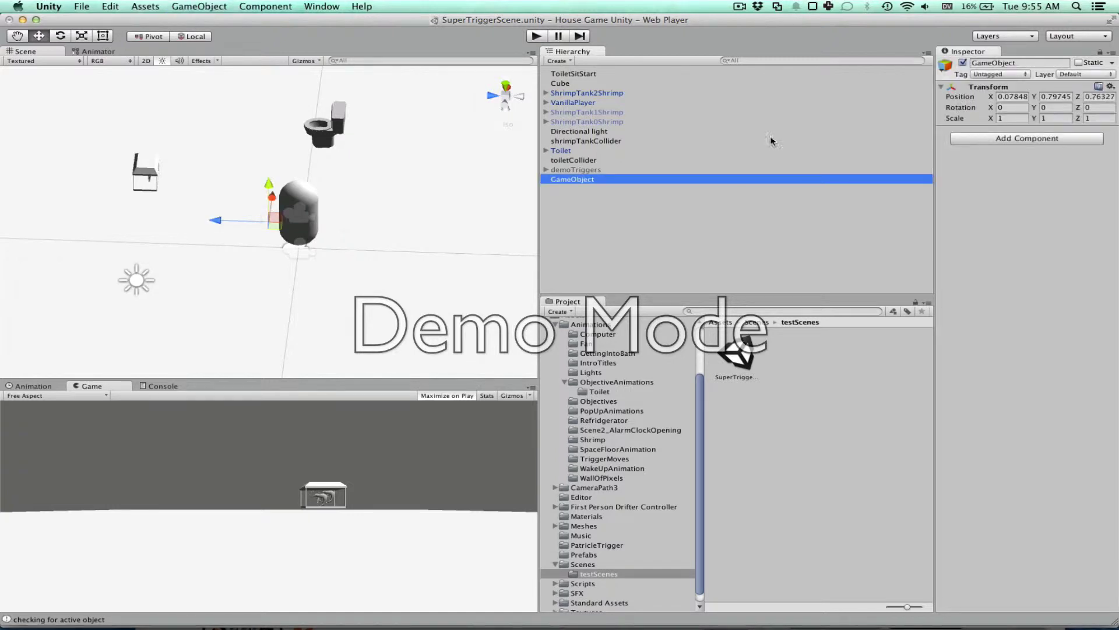
click(158, 5)
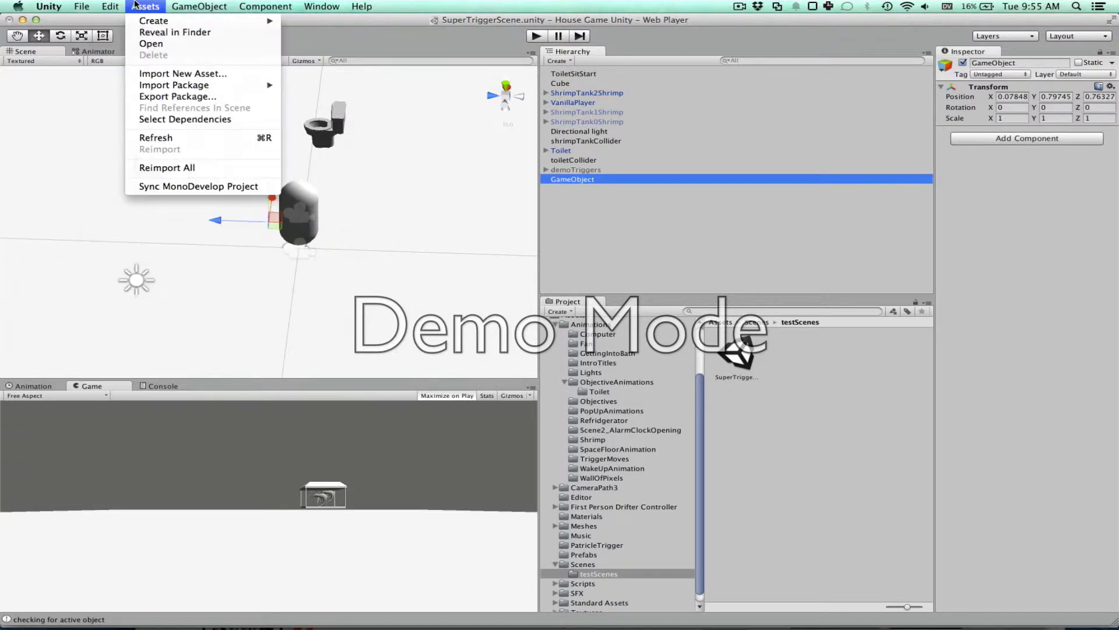
mouse_move(187, 4)
mouse_move(266, 6)
mouse_move(278, 81)
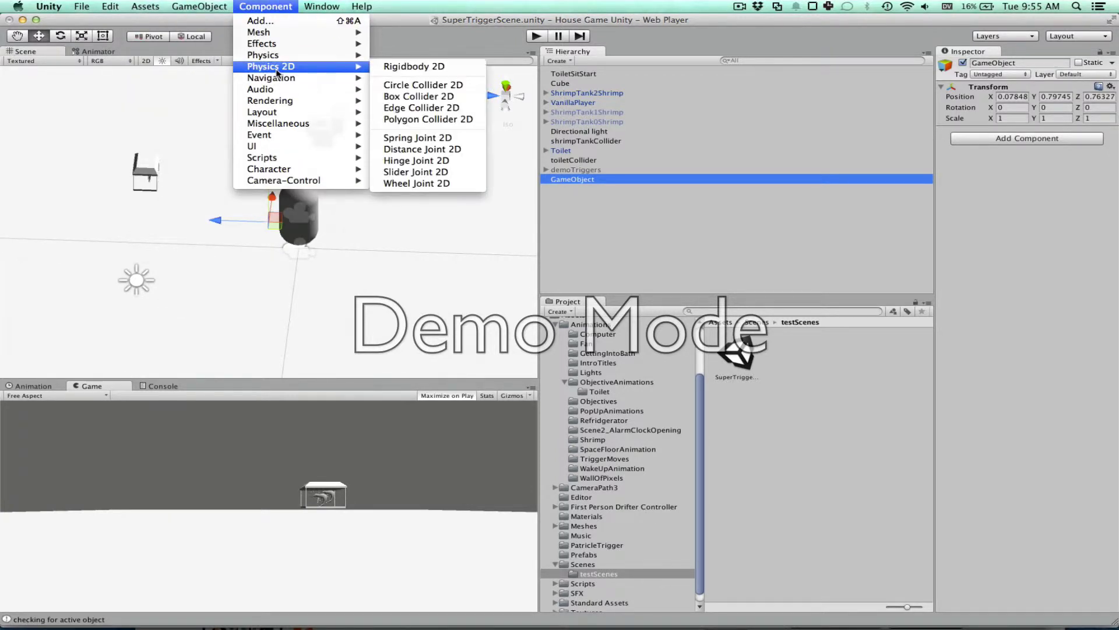
click(1047, 136)
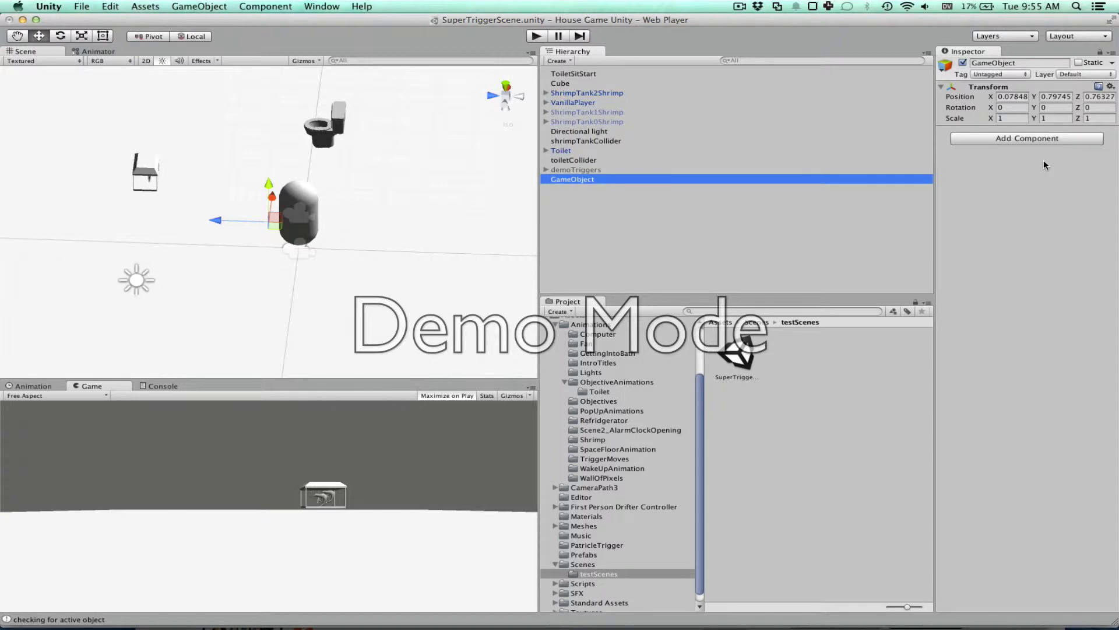
click(994, 122)
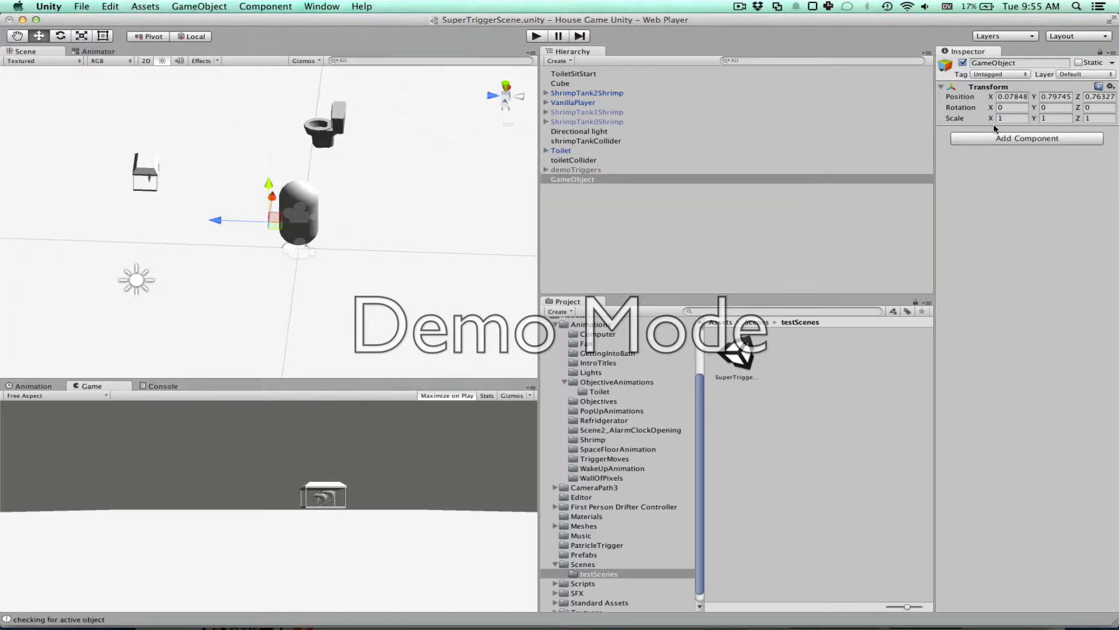
click(1002, 138)
text(box)
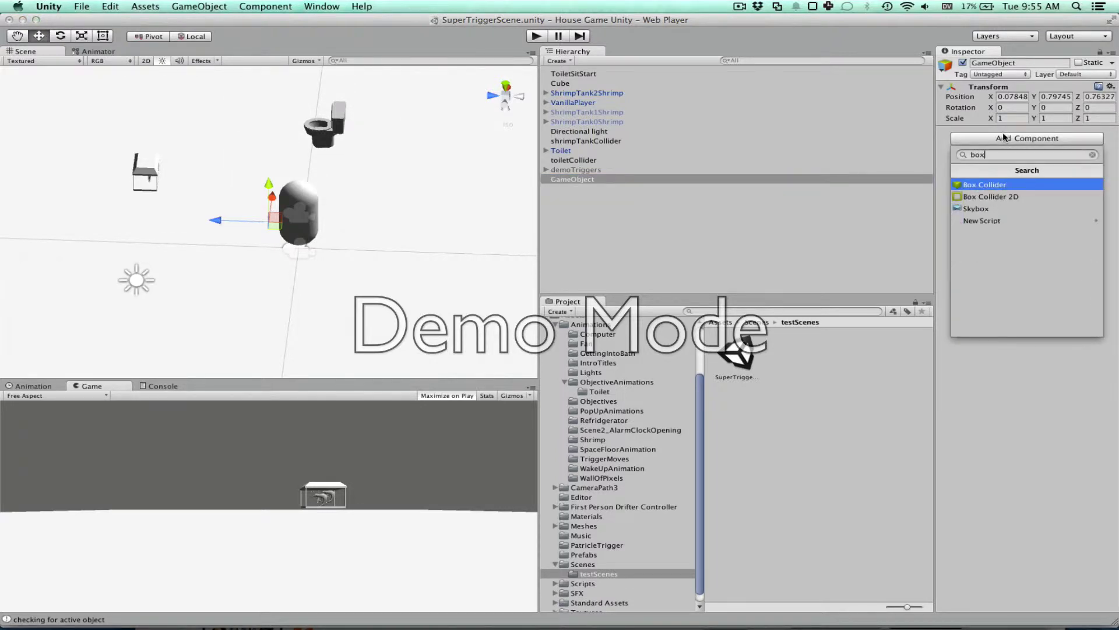
key(Down)
key(Return)
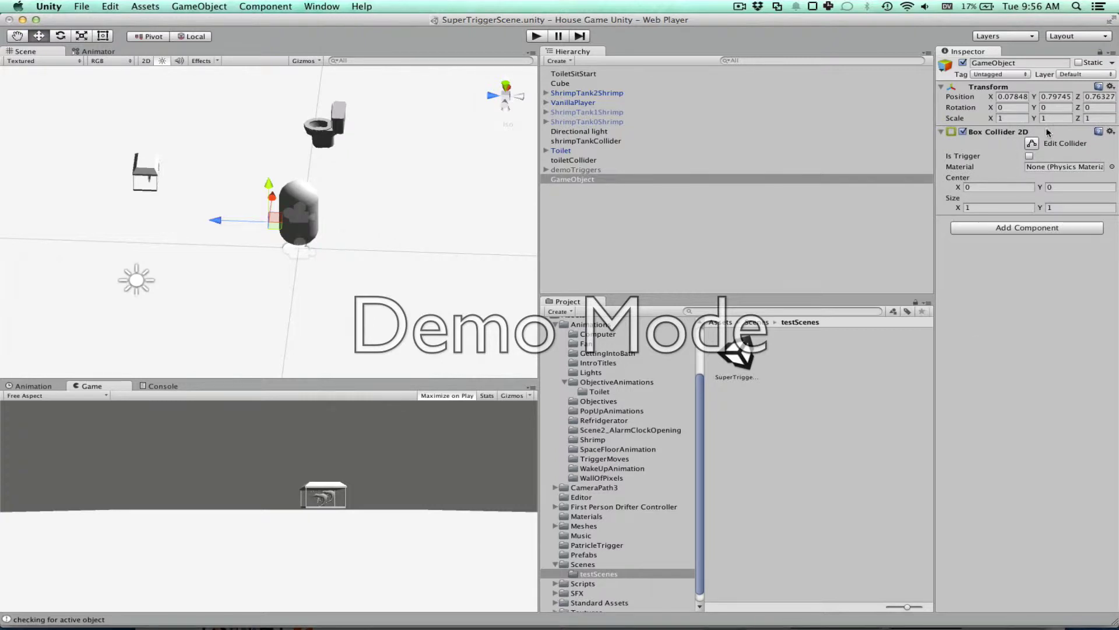
click(1029, 156)
right_click(989, 131)
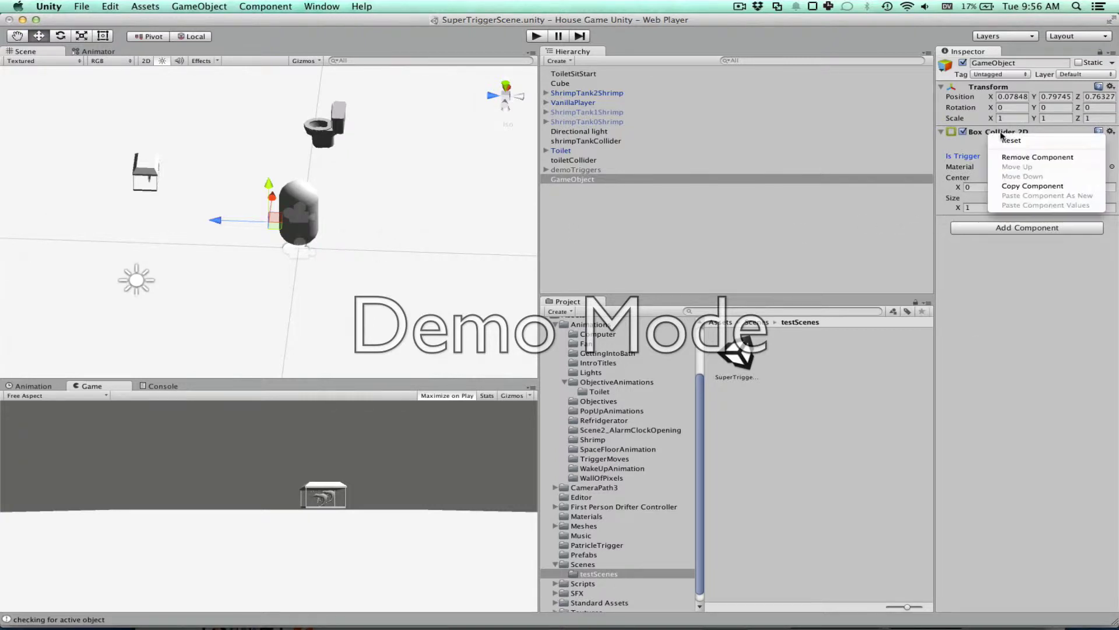
click(1002, 158)
Add a Box Collider component to the new game object and enable Is Trigger.
click(1002, 140)
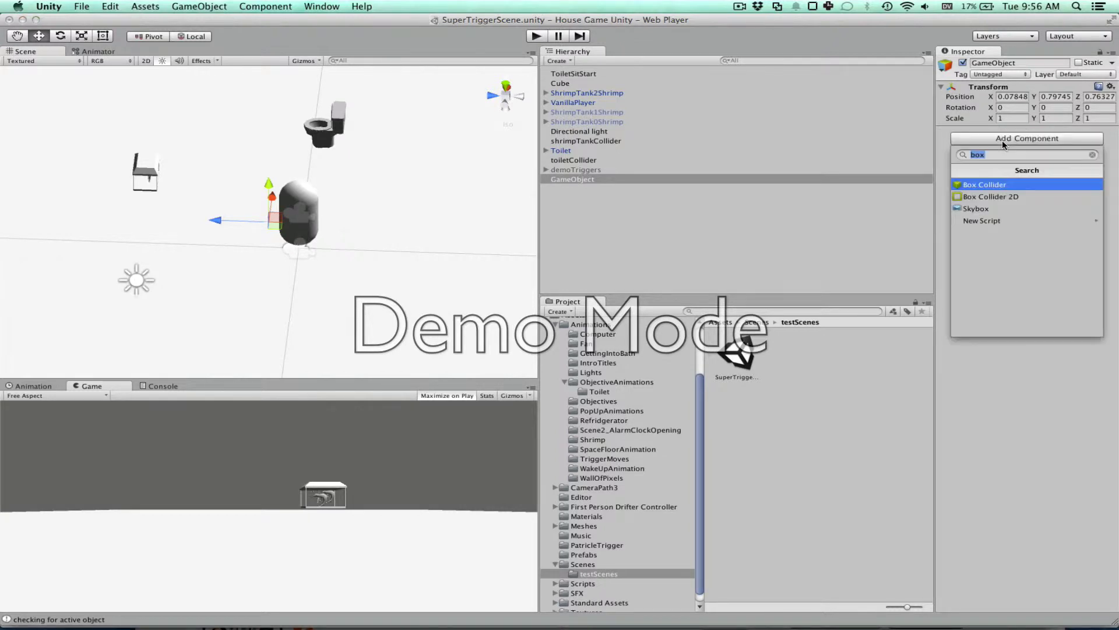
click(1002, 129)
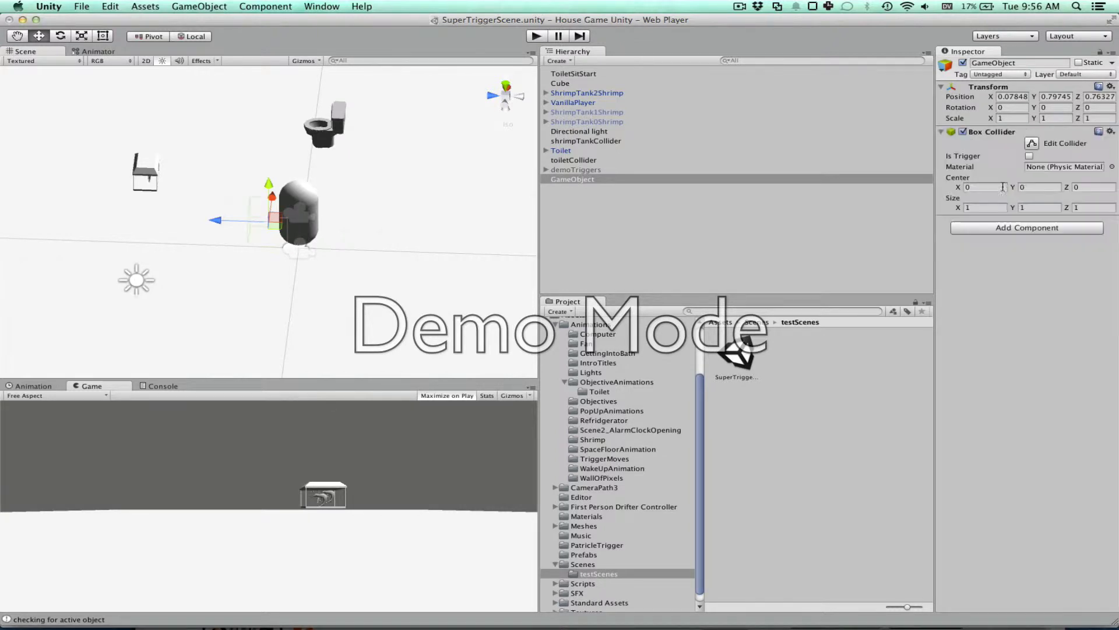
click(1029, 157)
Move the object over the shrimp tank at about X 1.36, Z 3.91, and enlarge its collider to about X 2.38, Z 2.16.
click(506, 88)
drag(286, 213, 336, 97)
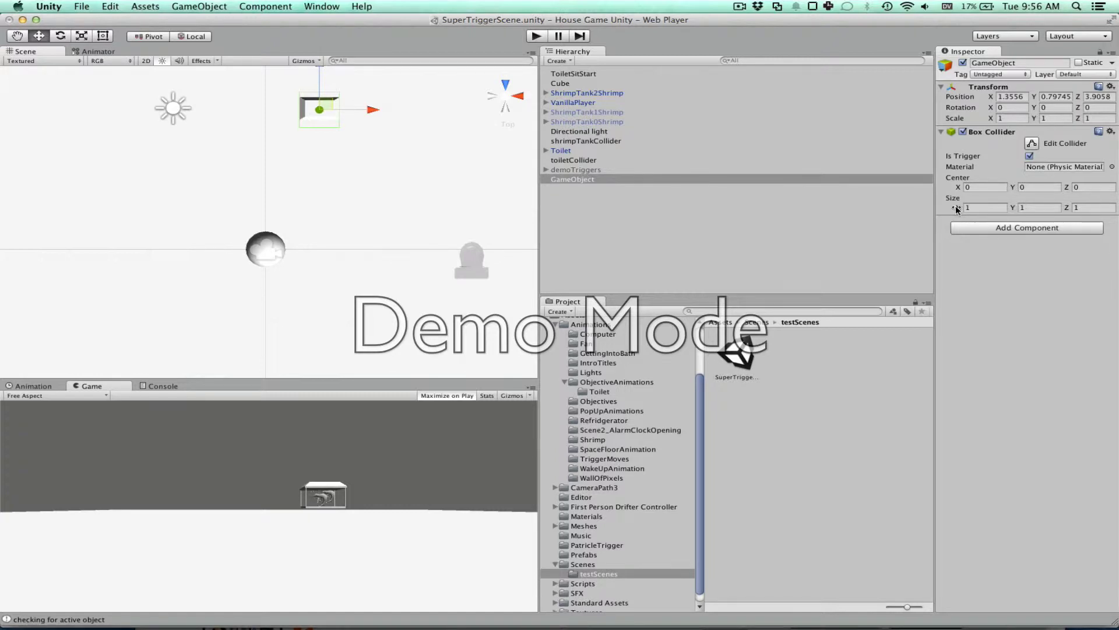
drag(957, 209, 993, 206)
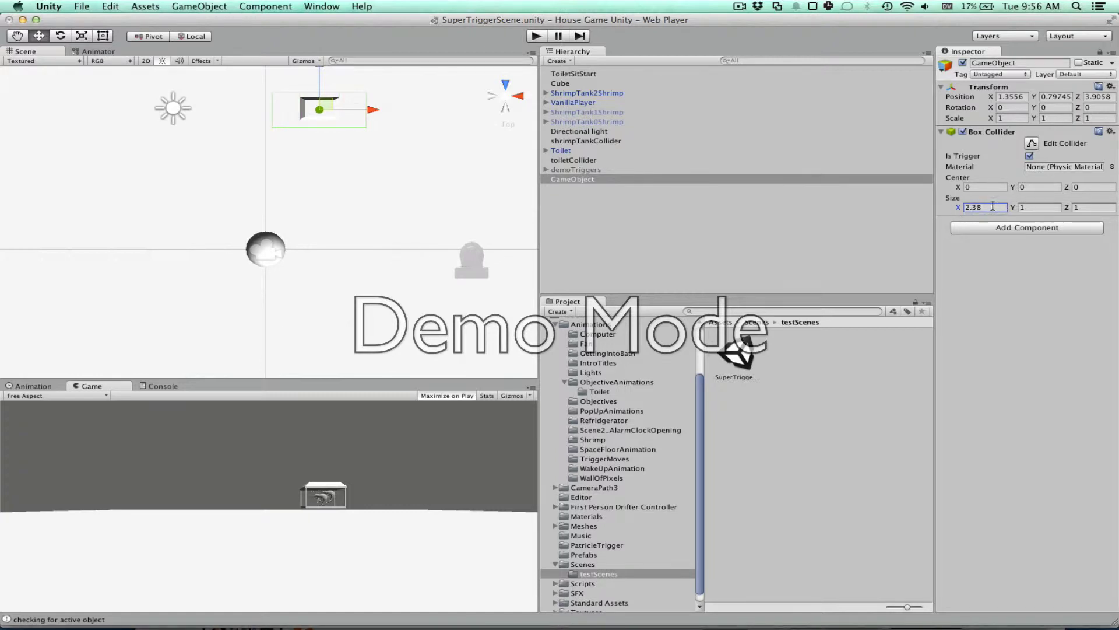
drag(1071, 213, 1100, 208)
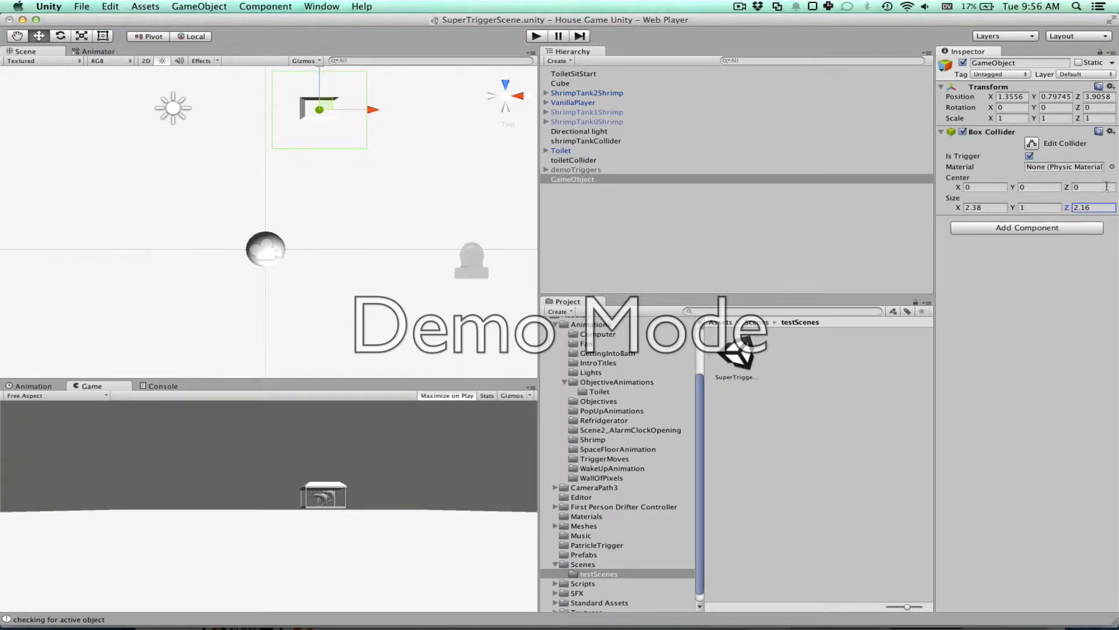
Add the Super Trigger script component to the new game object.
click(1028, 228)
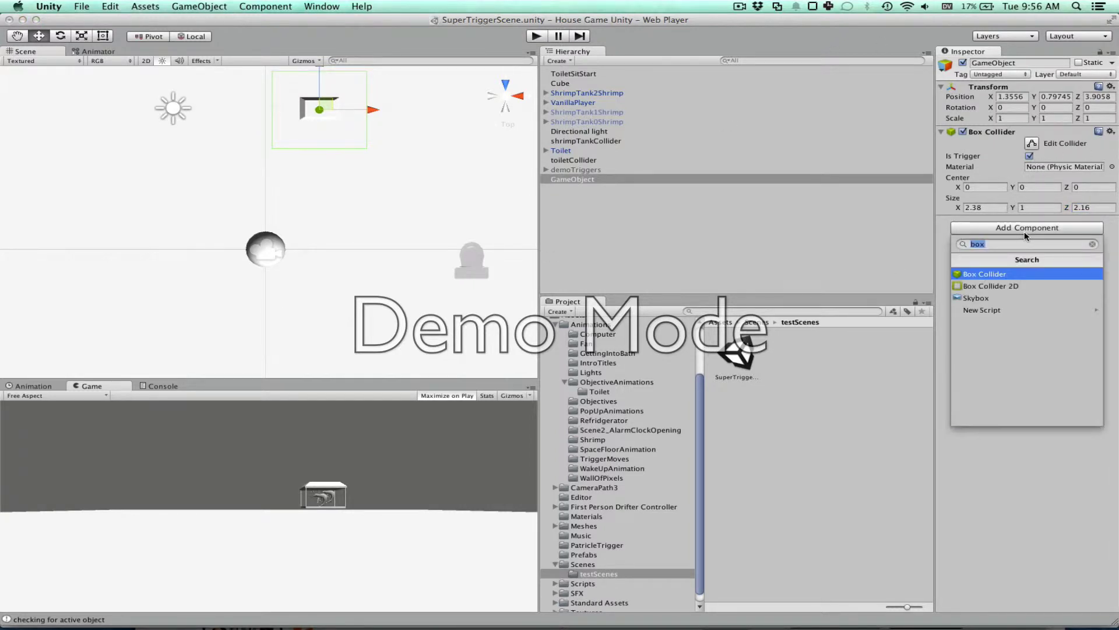
text(super)
key(Return)
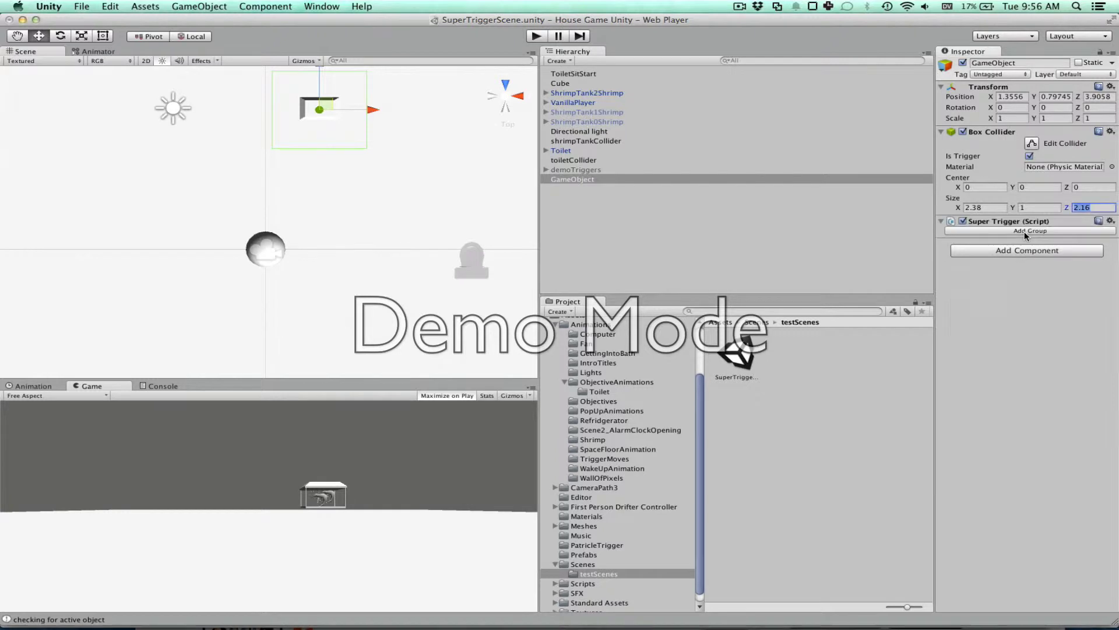
Rename the new trigger object as shrimpTrigger and collapse its Box Collider settings.
click(941, 131)
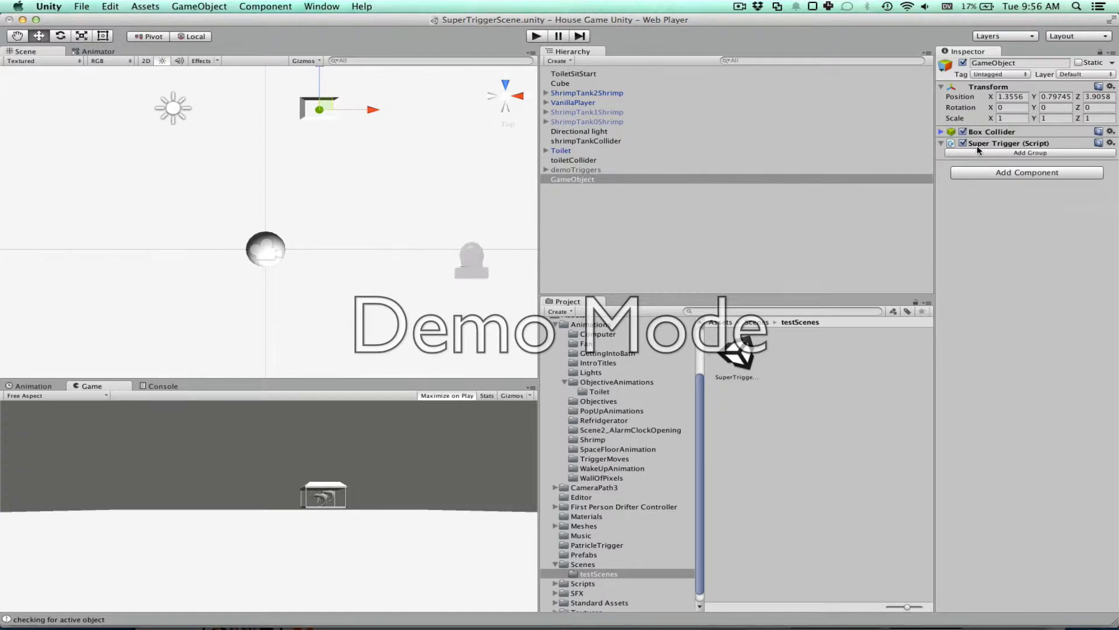
click(941, 131)
alt+drag(80, 246, 452, 194)
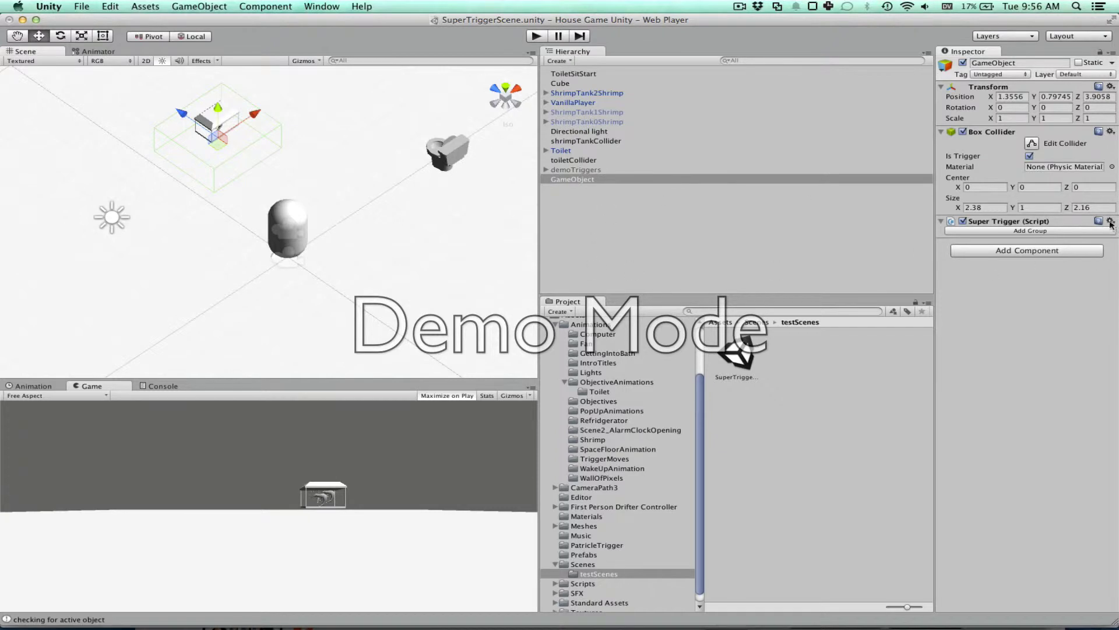
click(1025, 62)
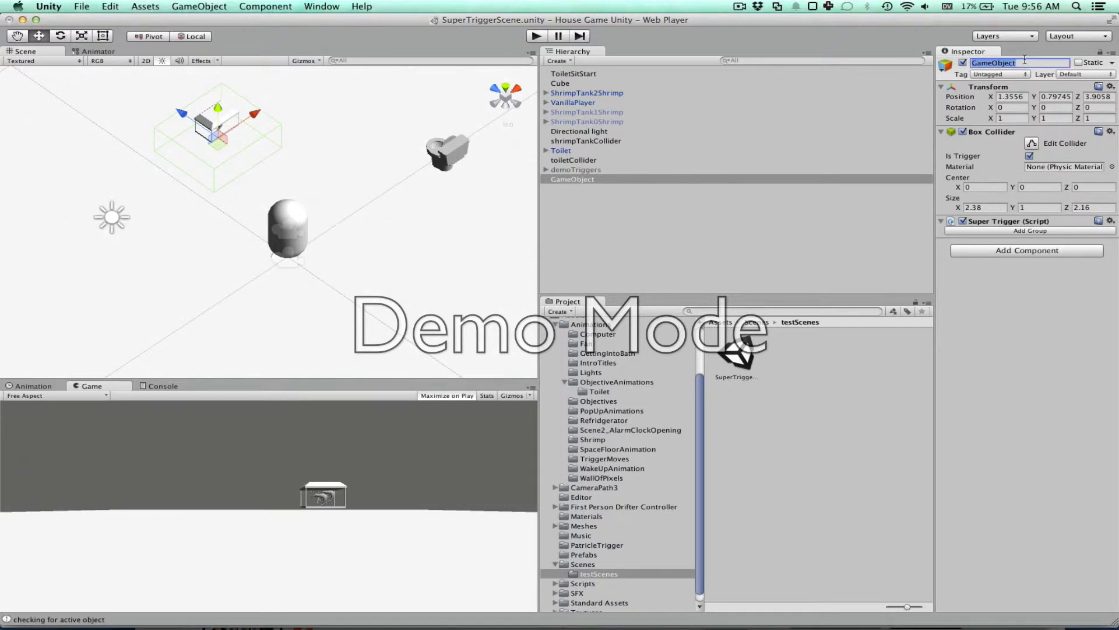
text(shrimpTrigger)
key(Return)
click(942, 132)
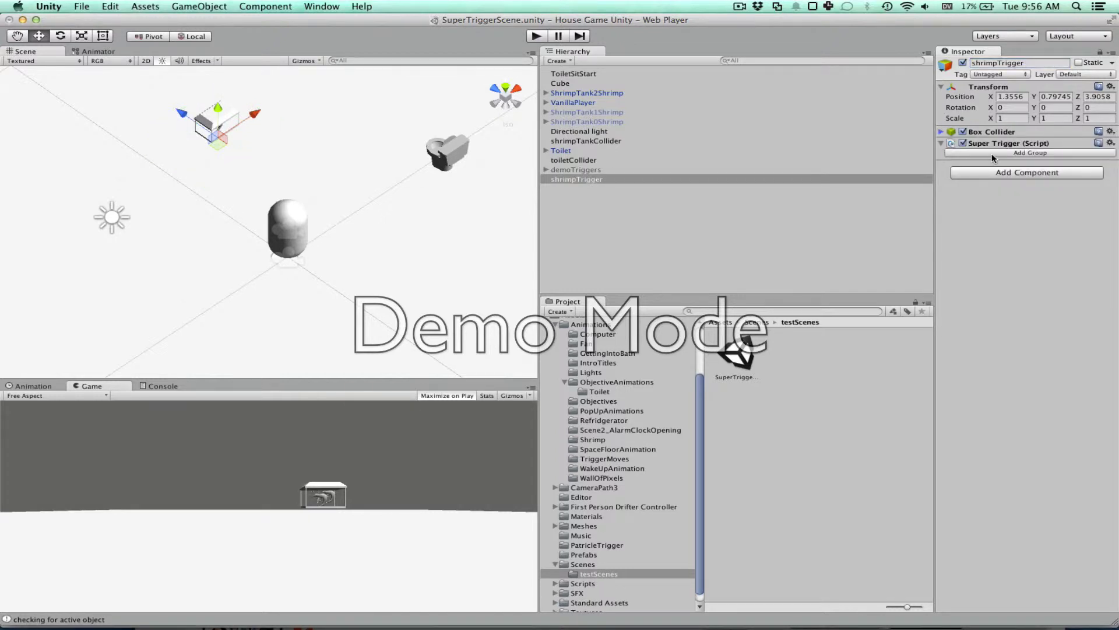
Add a group named PromptShow to the Super Trigger and give it a single ENTER_TRIGGER input.
click(1022, 150)
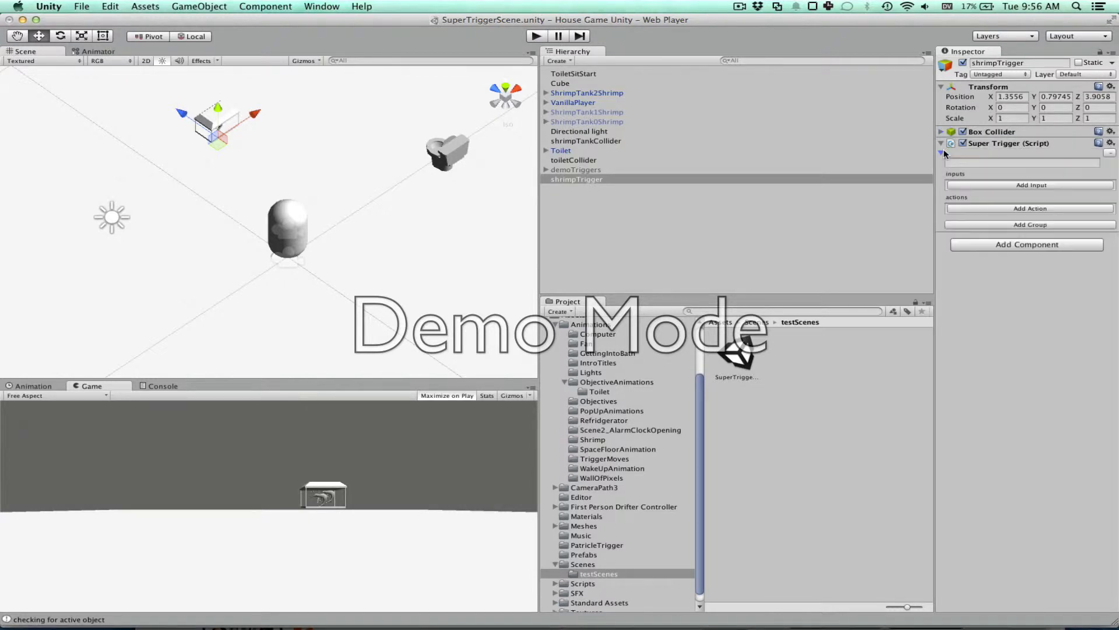
click(997, 161)
text(PromptS)
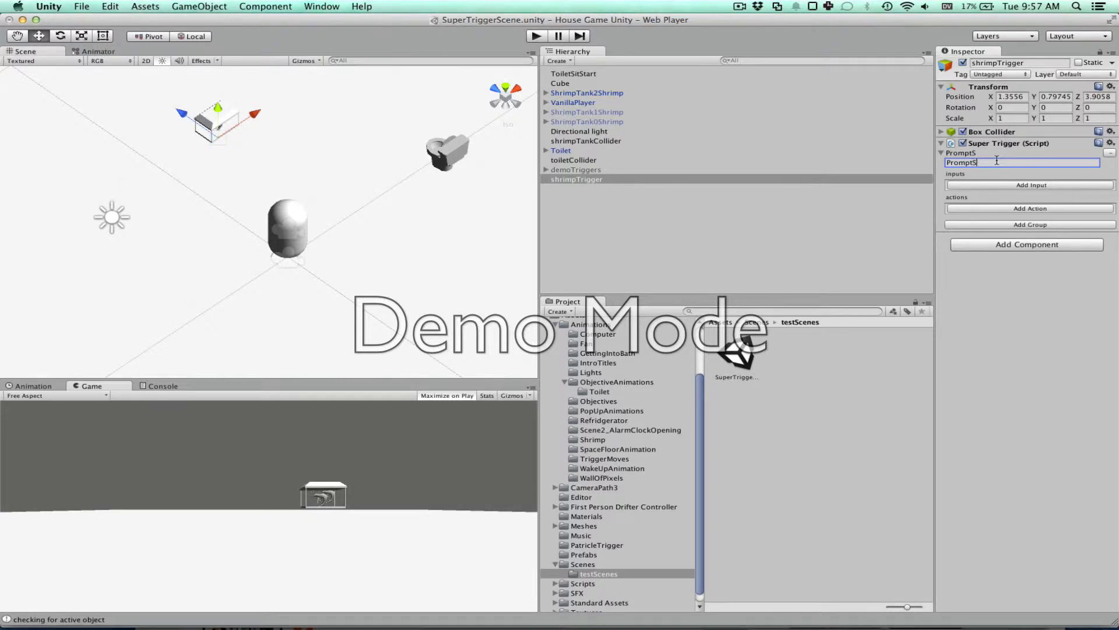
text(how)
click(1027, 185)
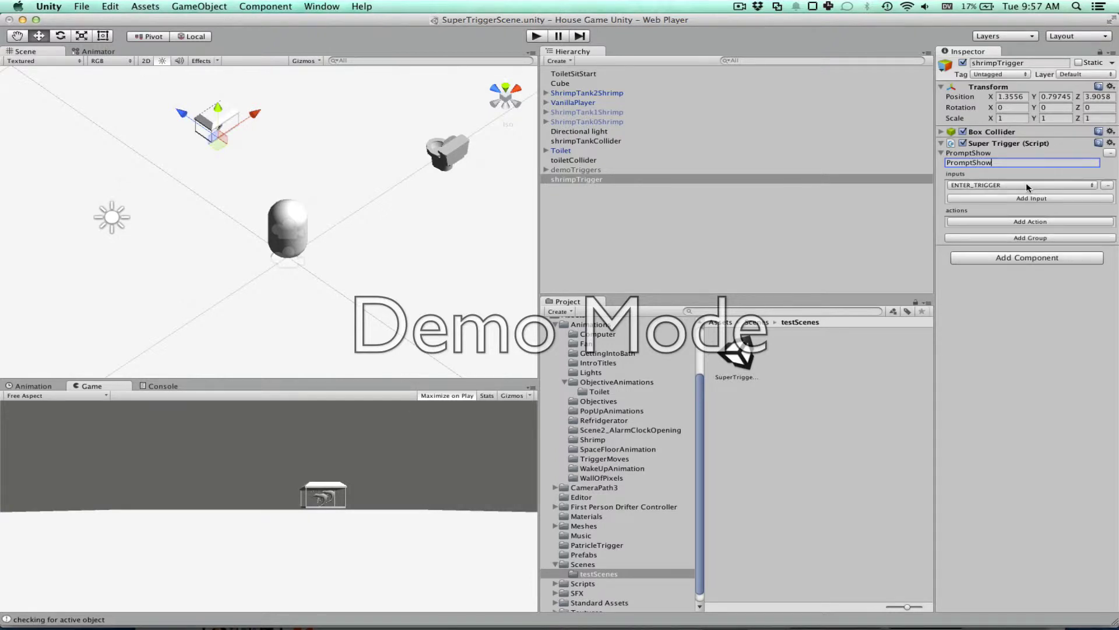
click(1026, 183)
click(1025, 186)
click(1006, 199)
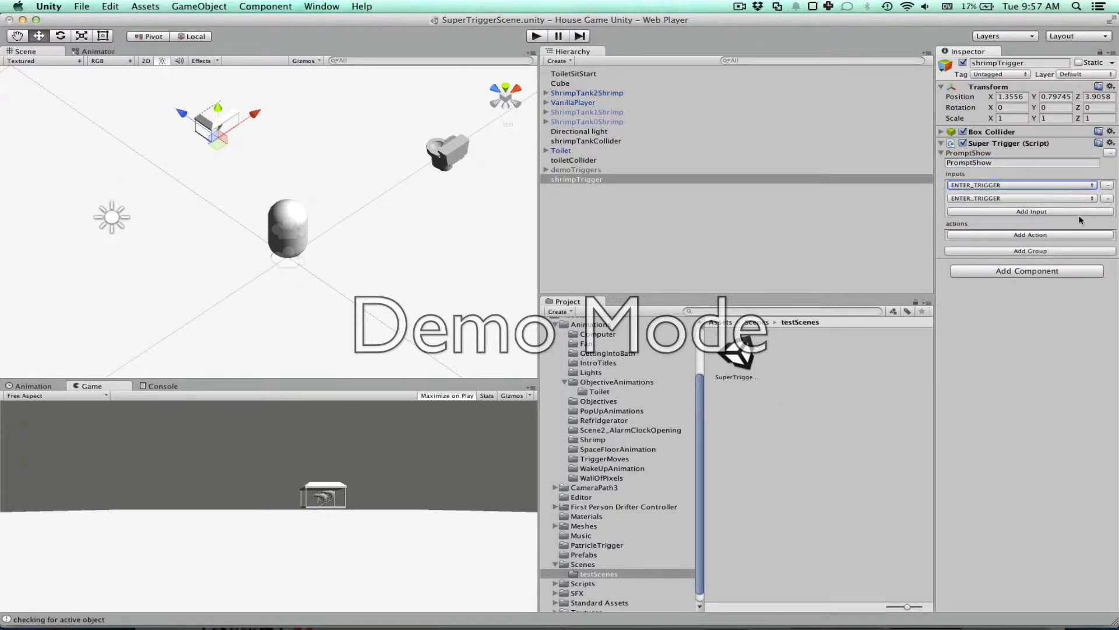
click(1108, 198)
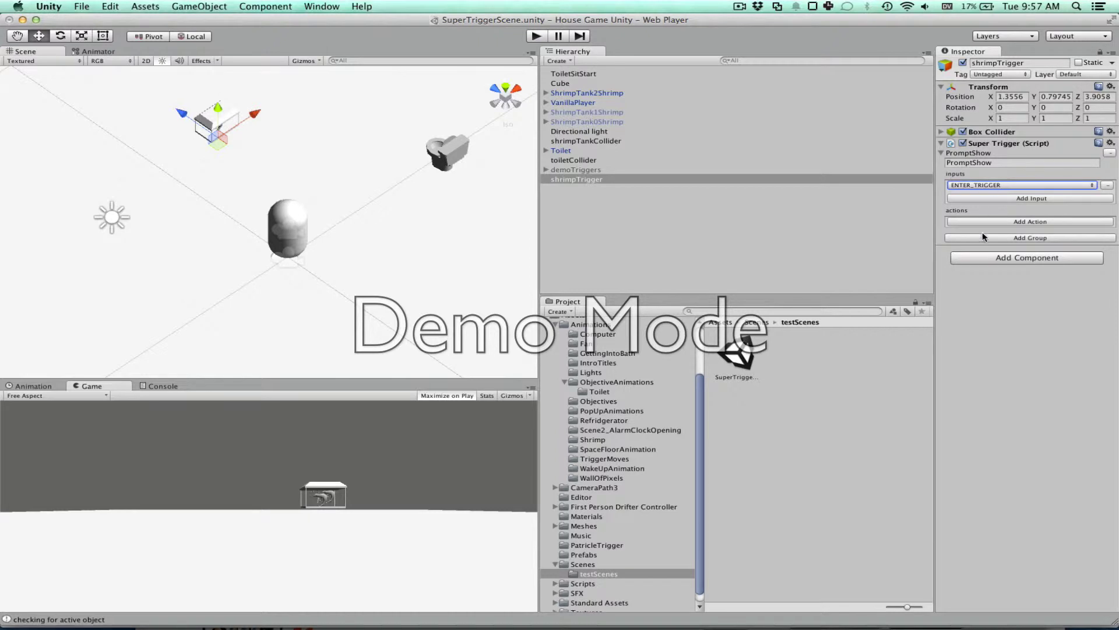
Add an ENABLE_OBJECT action to the PromptShow group, targeting the TextDisplay object under the player's Text Camera.
click(970, 221)
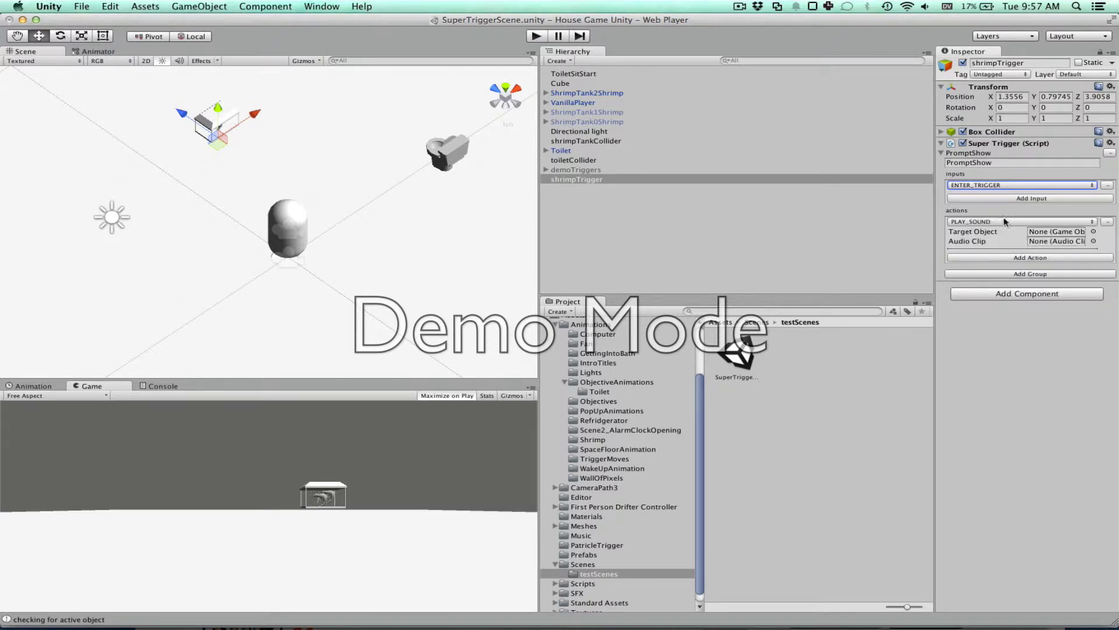
click(1001, 221)
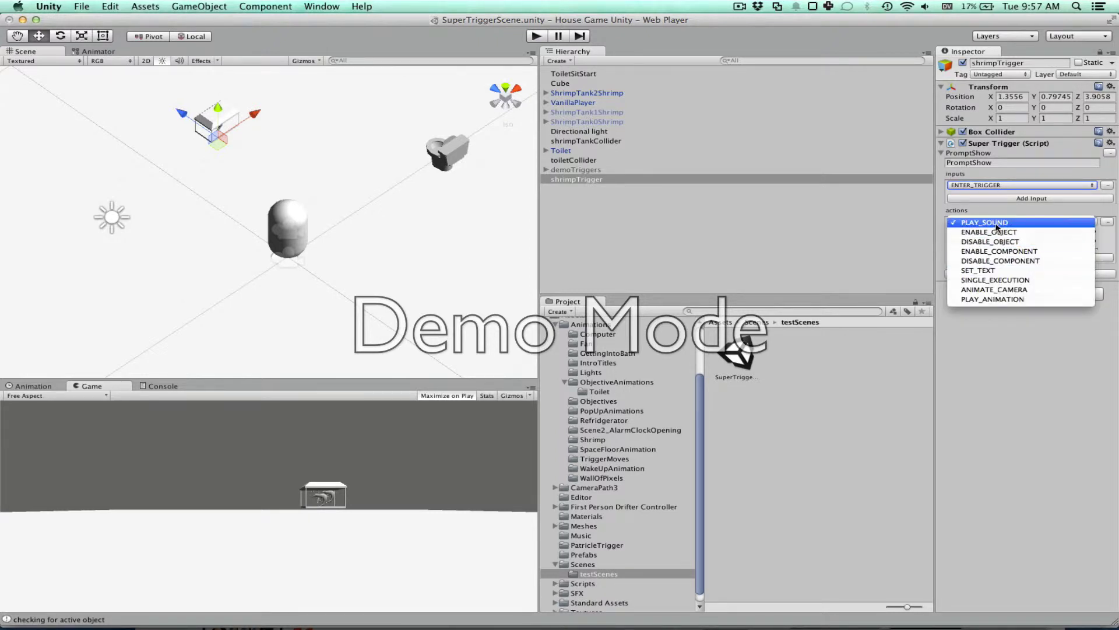
click(998, 232)
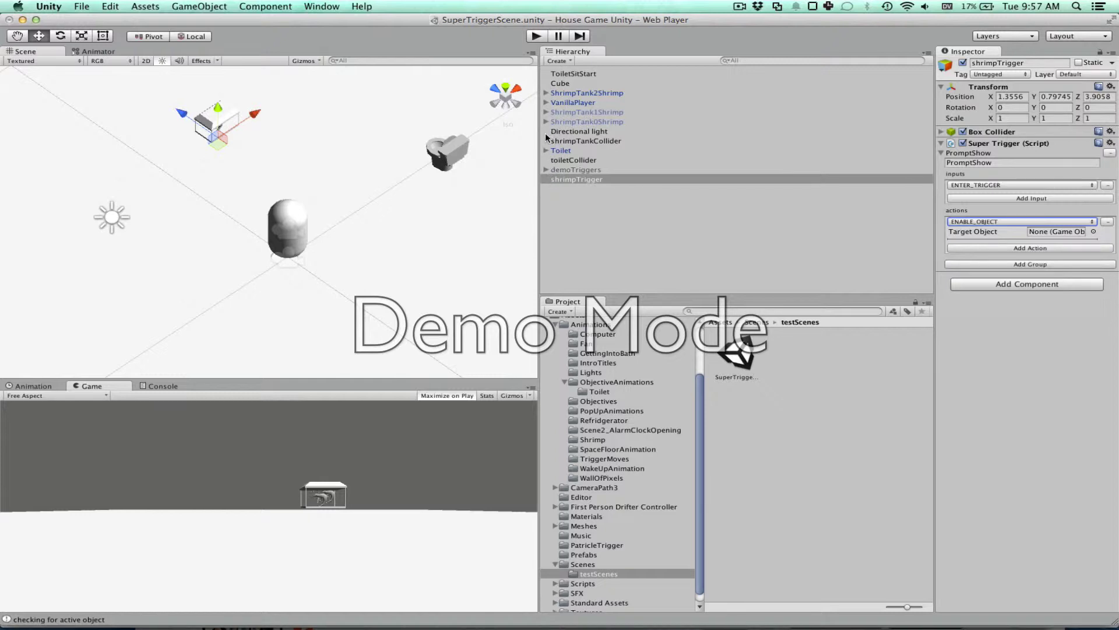
click(547, 102)
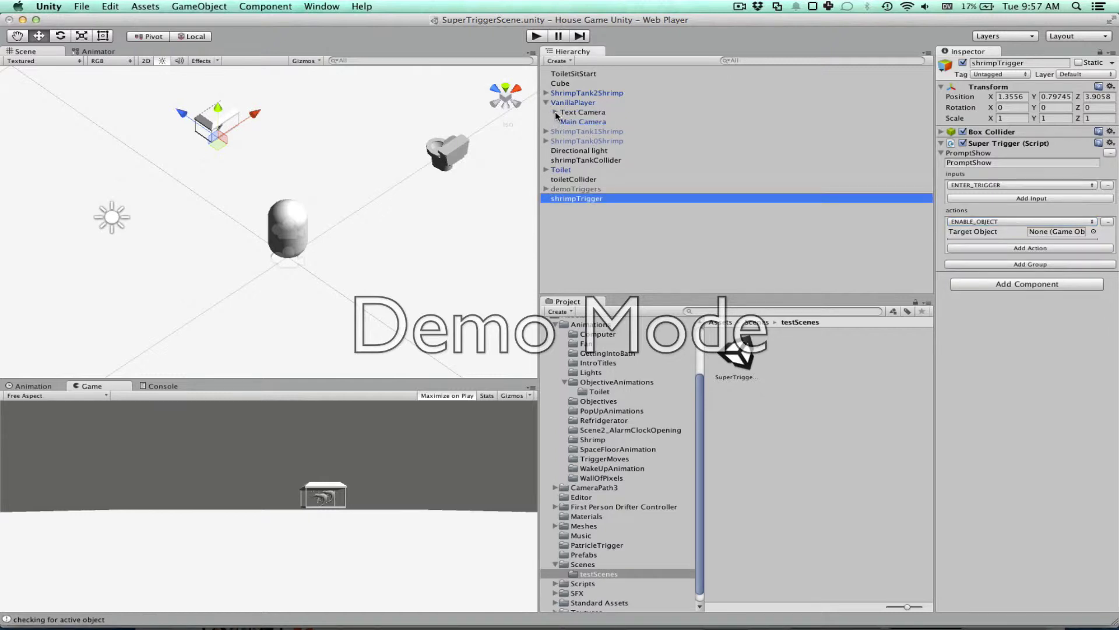
click(555, 111)
drag(584, 121, 1065, 232)
Add a SET_TEXT action to the PromptShow group with the text "Press E to Eat Shrimp".
click(988, 247)
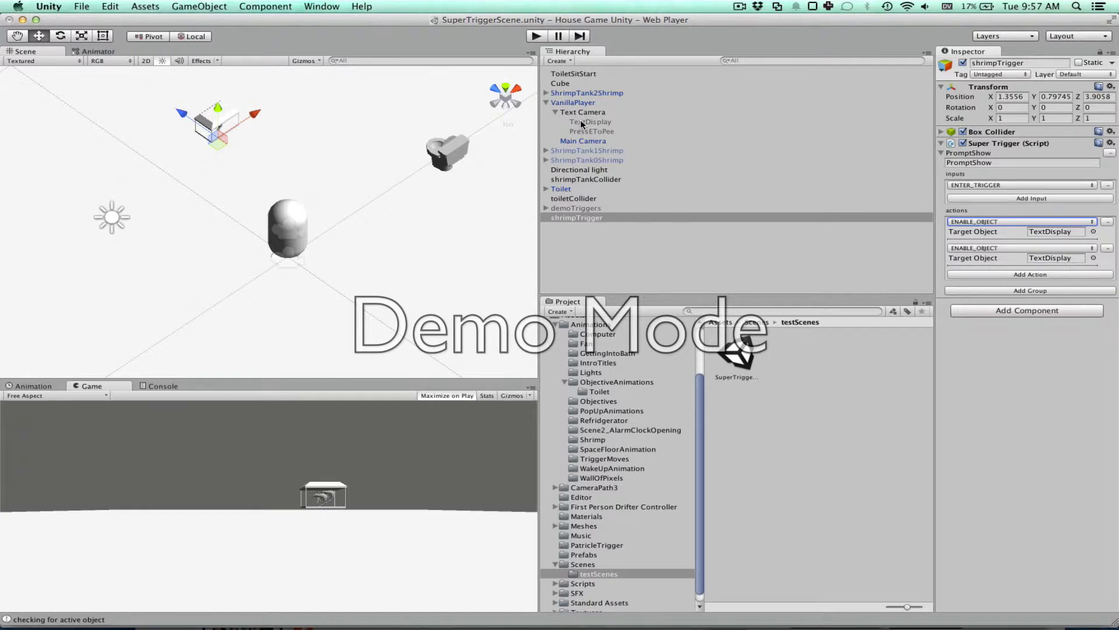
drag(577, 120, 1044, 257)
click(1044, 248)
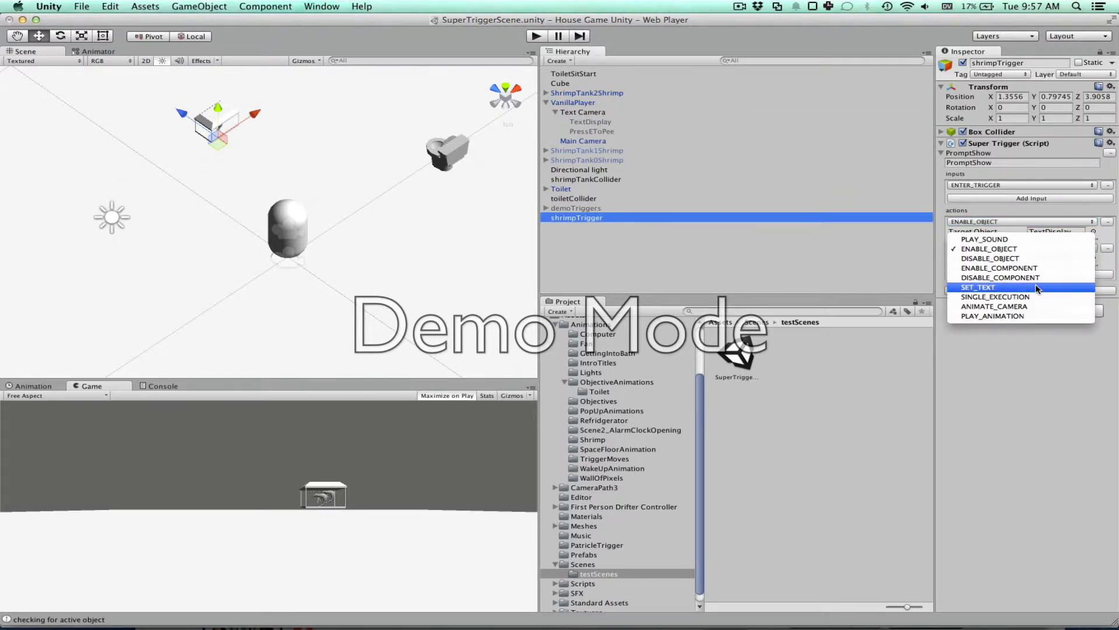
click(1005, 286)
click(1037, 256)
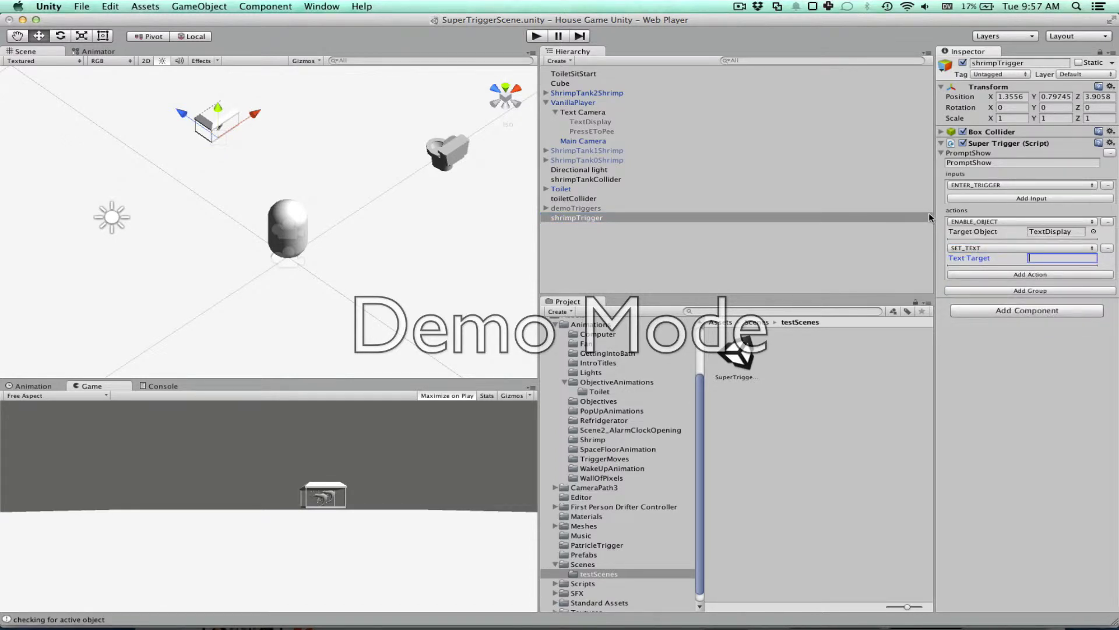
text(Press)
text( E to )
text(Eat Shri)
text(mp)
click(1001, 205)
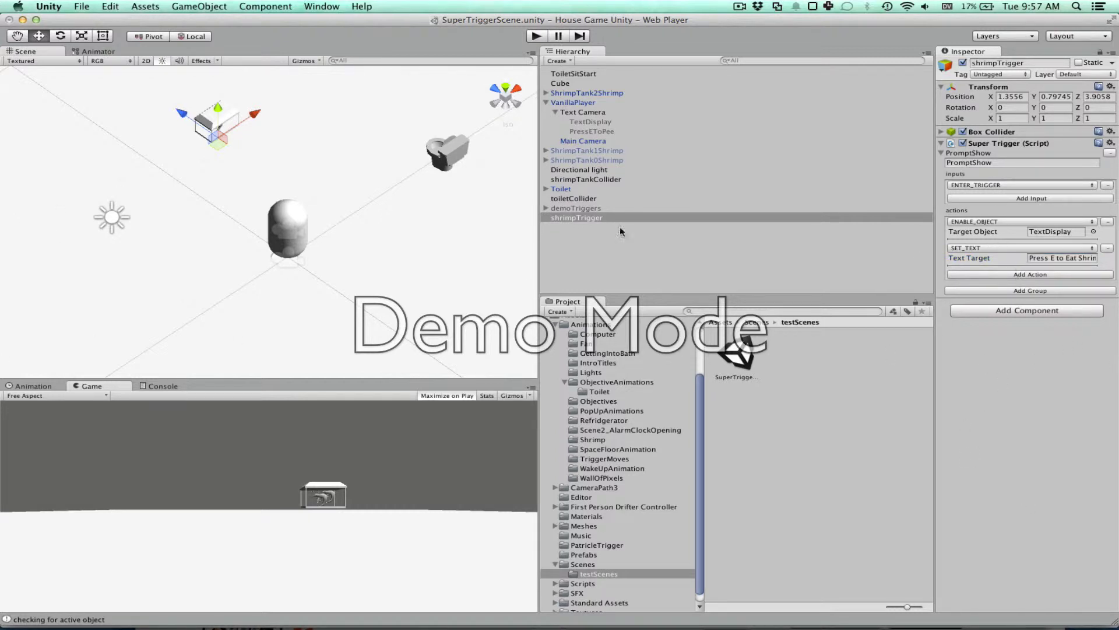
Play the scene and walk the player to the shrimp tank and back to test the prompt trigger.
key(super+p)
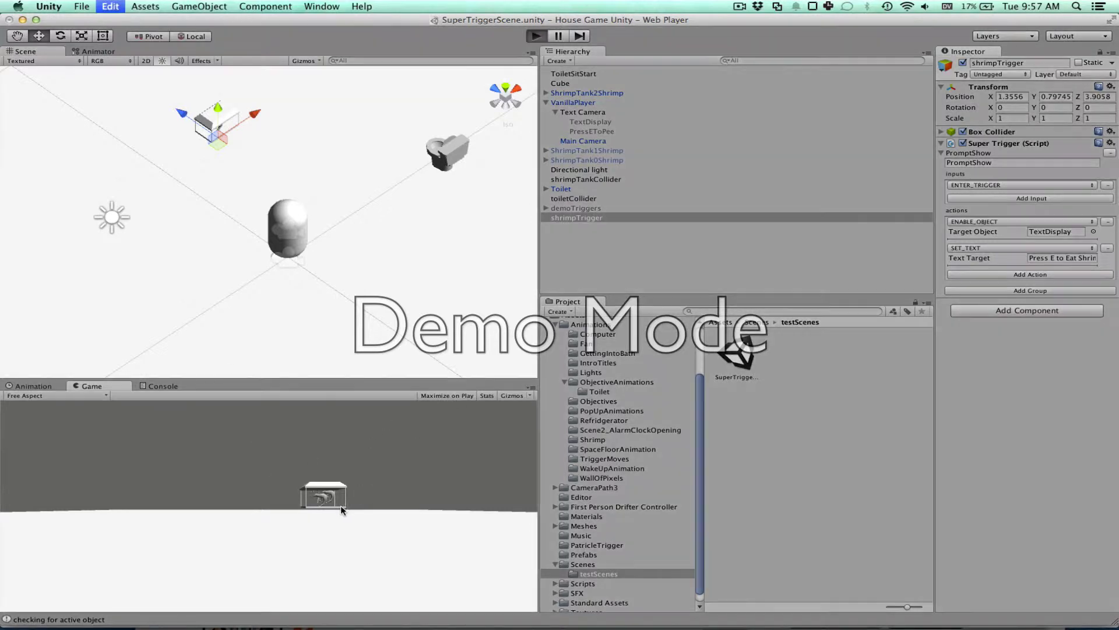
key(w)
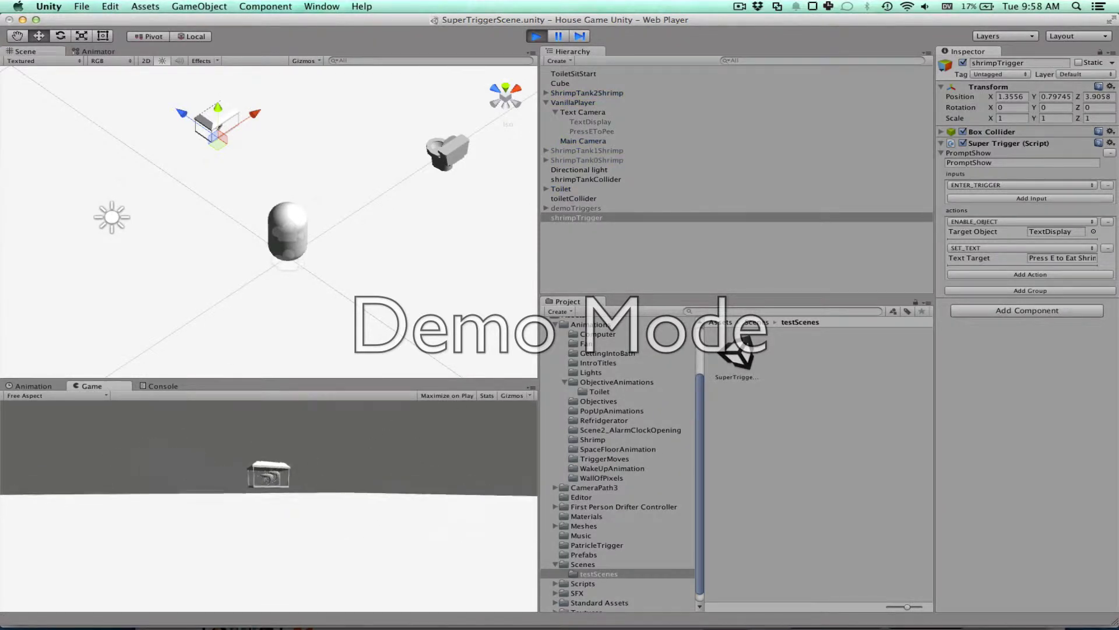
key(w)
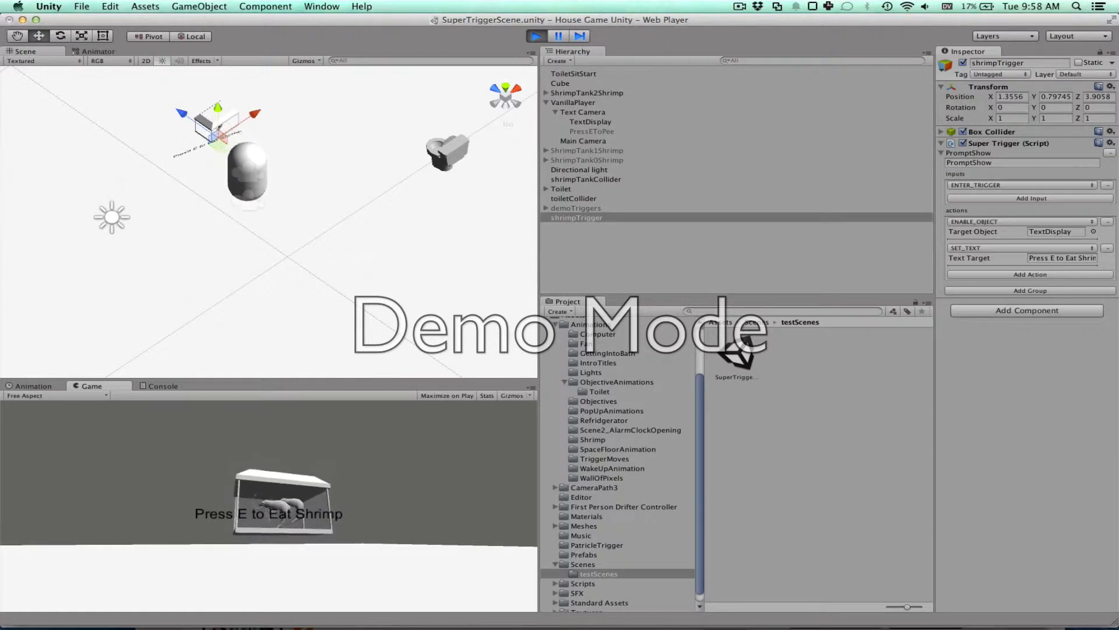
key(w)
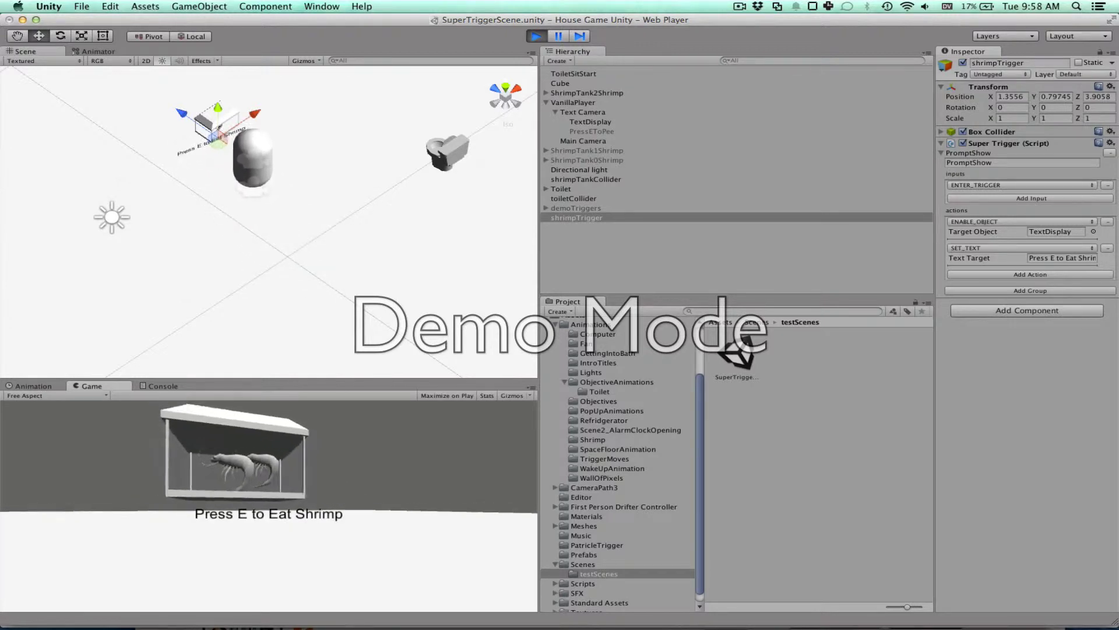
key(s)
key(w)
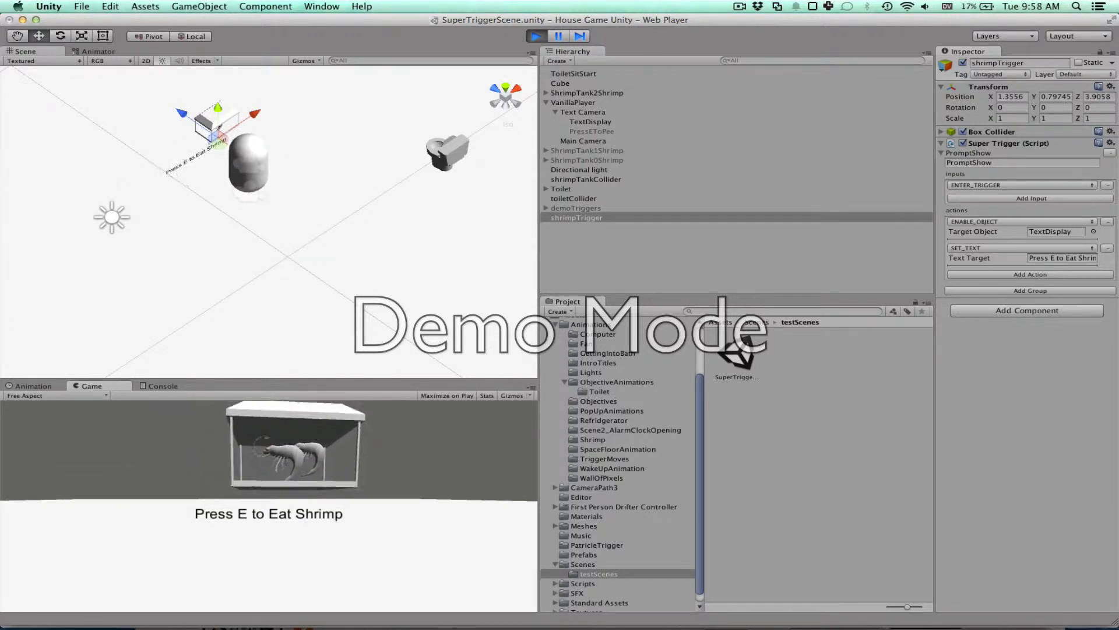
key(s)
key(super+p)
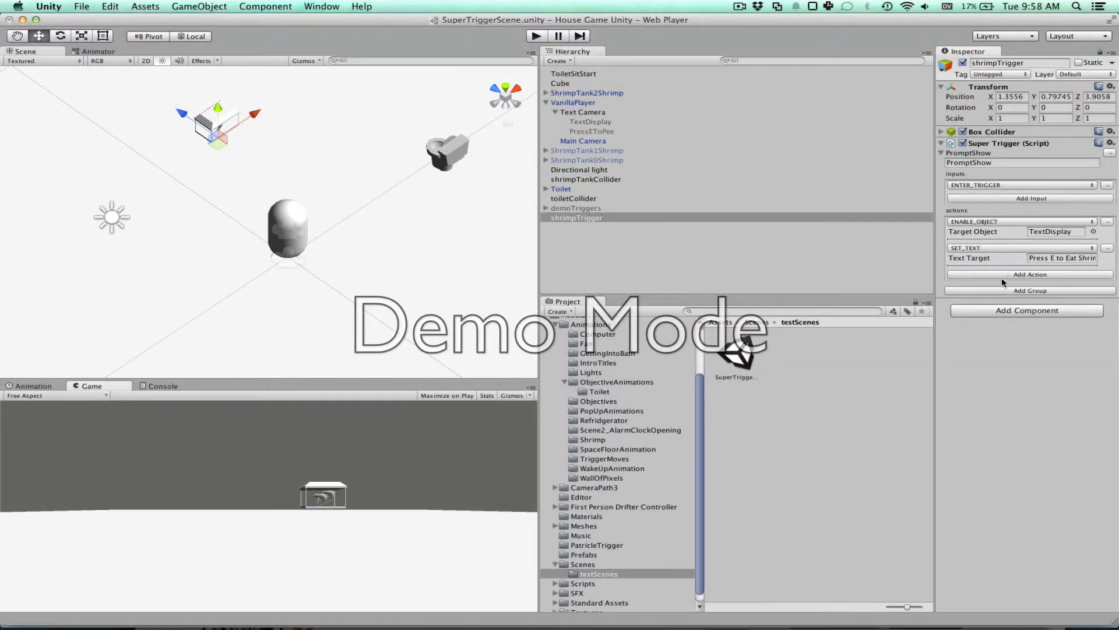
Add a second group named PromptHide to the Super Trigger and set its input to EXIT_TRIGGER.
click(1003, 290)
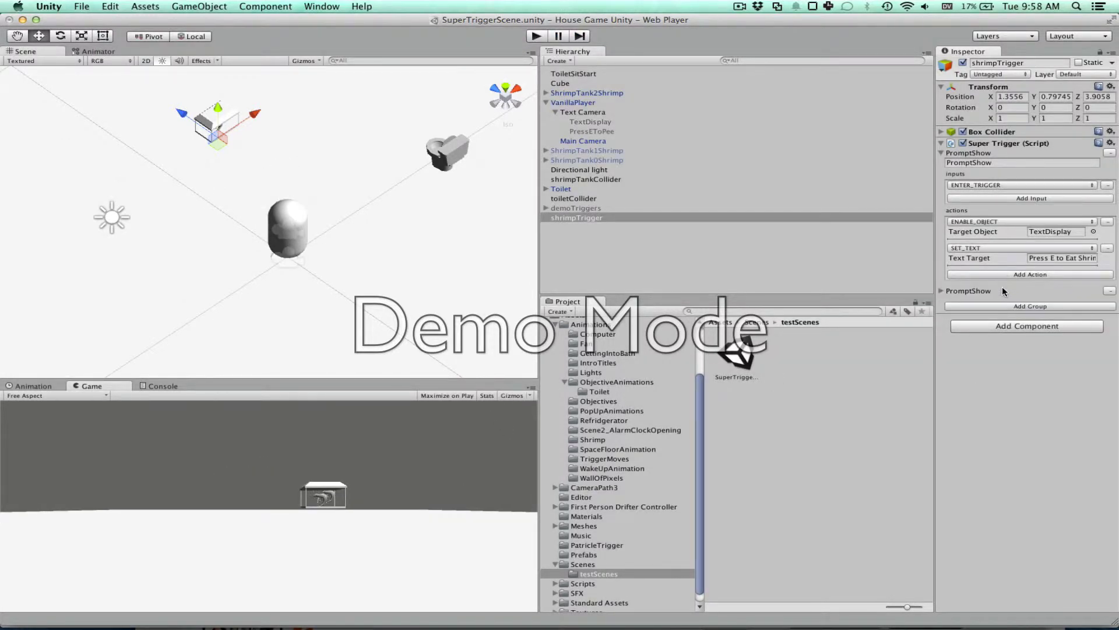
click(941, 291)
drag(969, 300, 1106, 455)
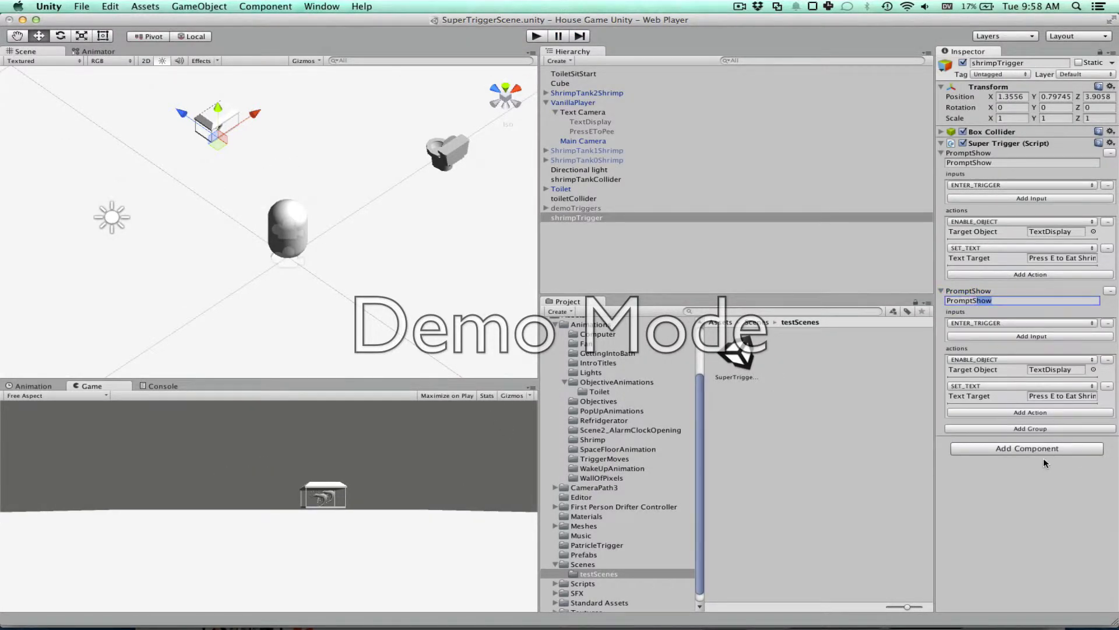
text(Hide)
click(970, 322)
click(976, 335)
Change PromptHide's TextDisplay action to DISABLE_OBJECT and remove its SET_TEXT action.
click(1054, 355)
click(1058, 370)
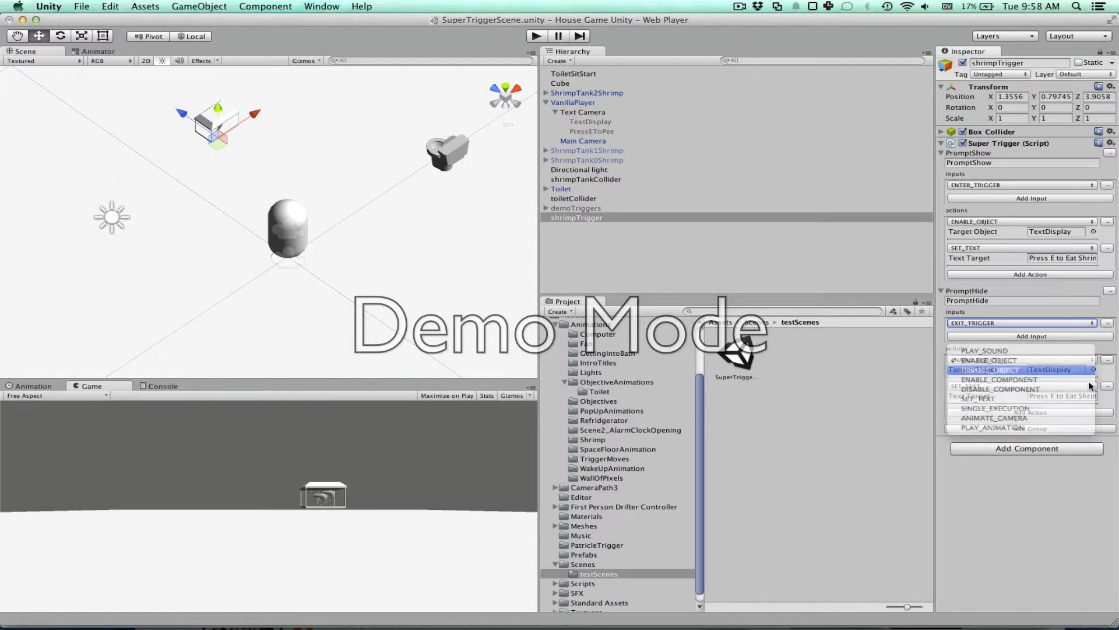
click(1105, 386)
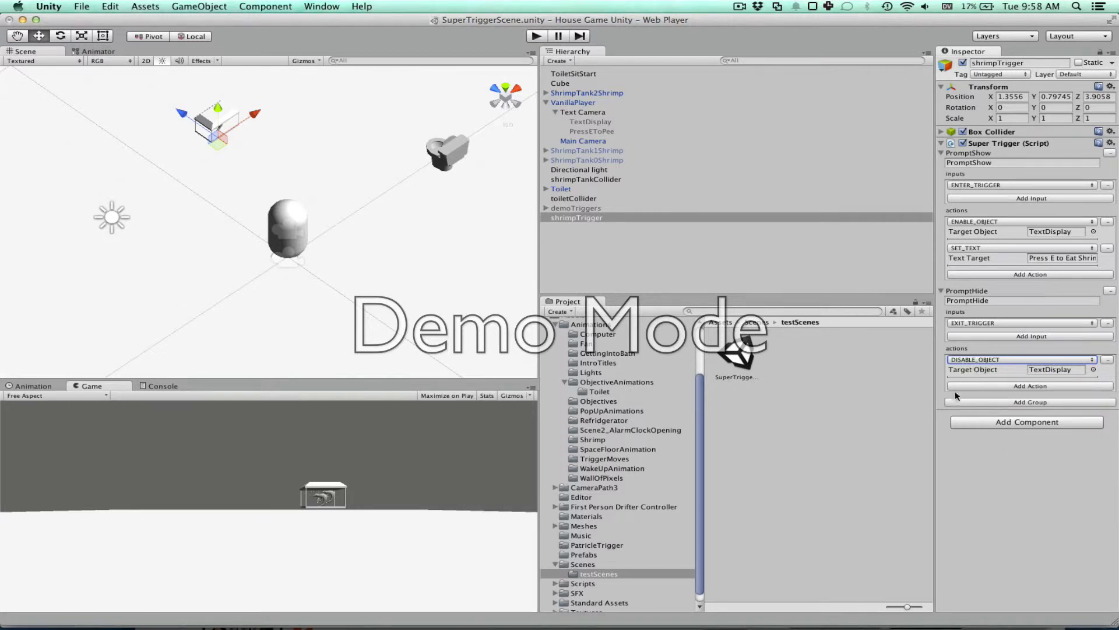
Collapse both prompt groups and play the scene to test showing and hiding the prompt at the shrimp tank.
click(941, 291)
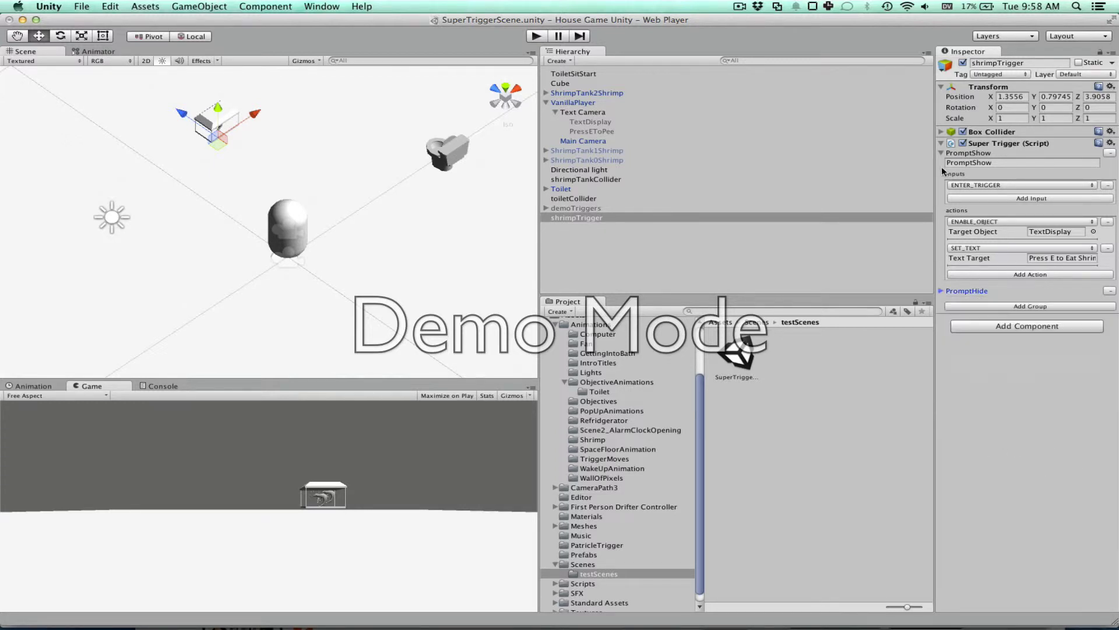
click(941, 153)
key(super+p)
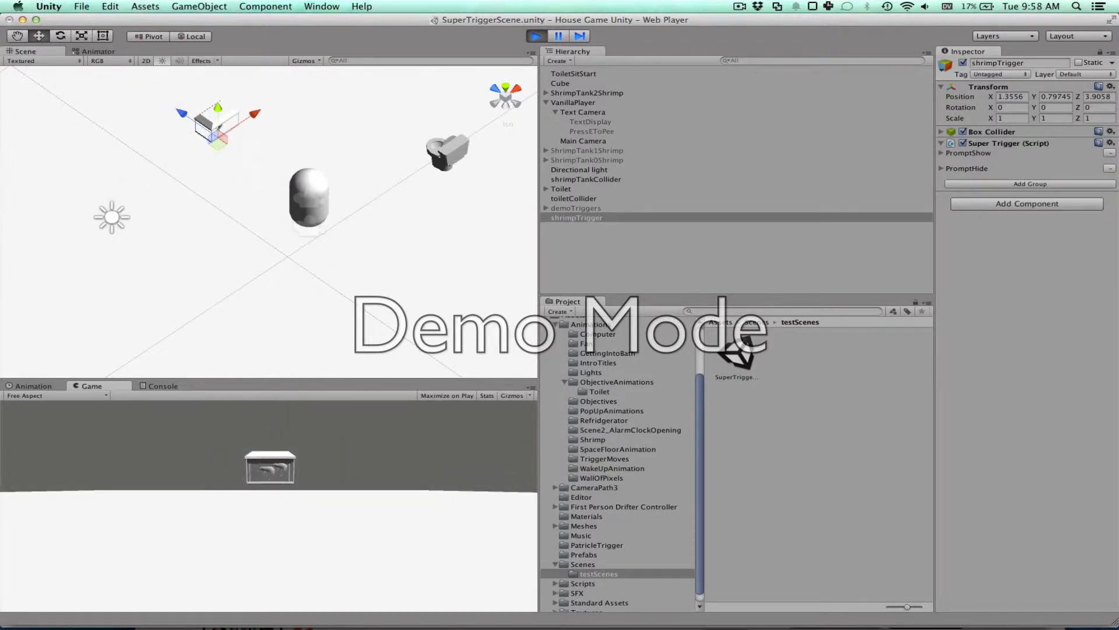
key(super+p)
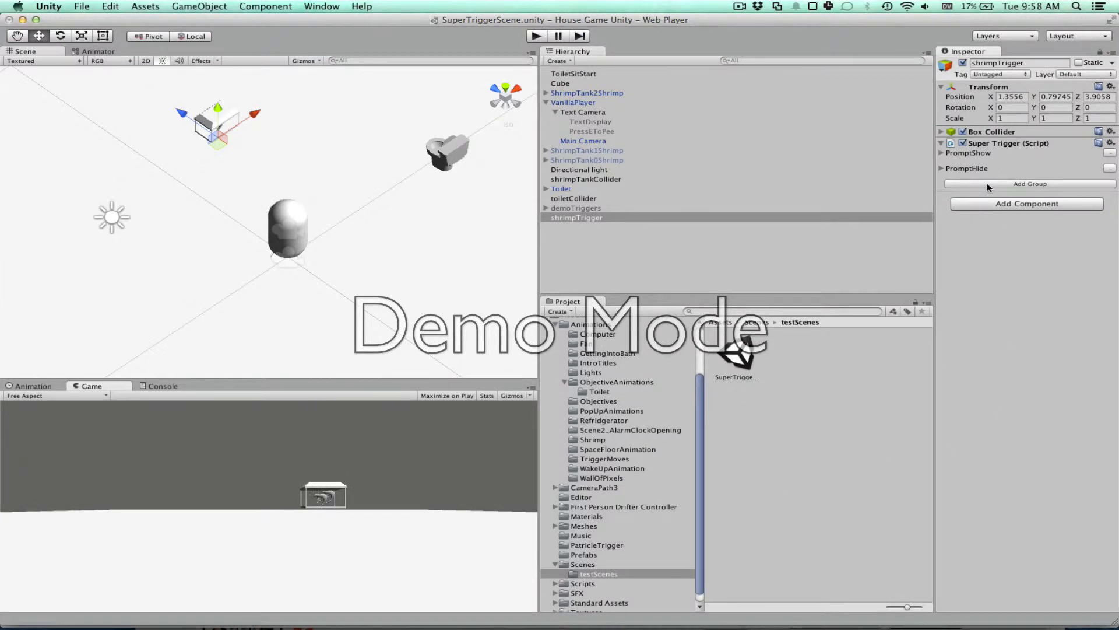
Add a third group named EatShrimp2 to the Super Trigger and set its input to STAY_TRIGGER.
click(989, 184)
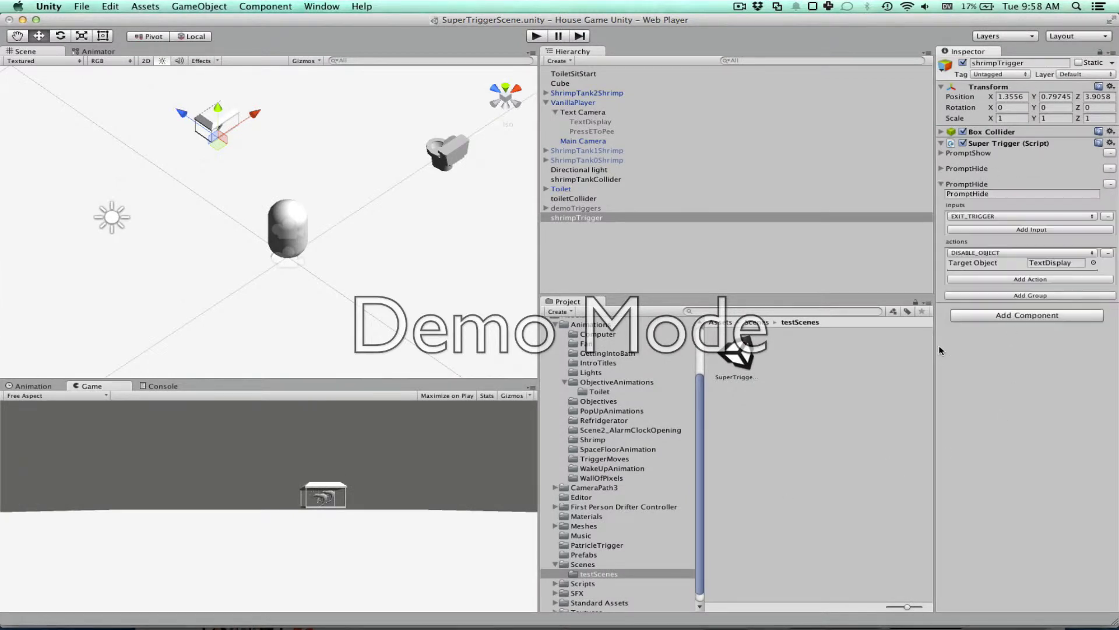
click(979, 195)
text(E)
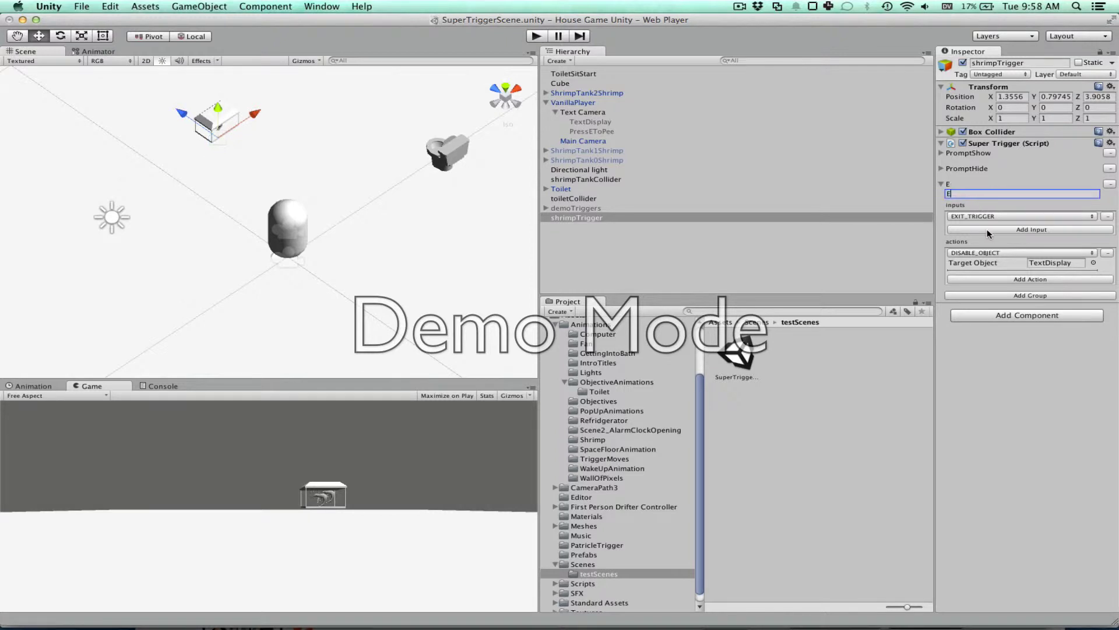
text(atShrimp2)
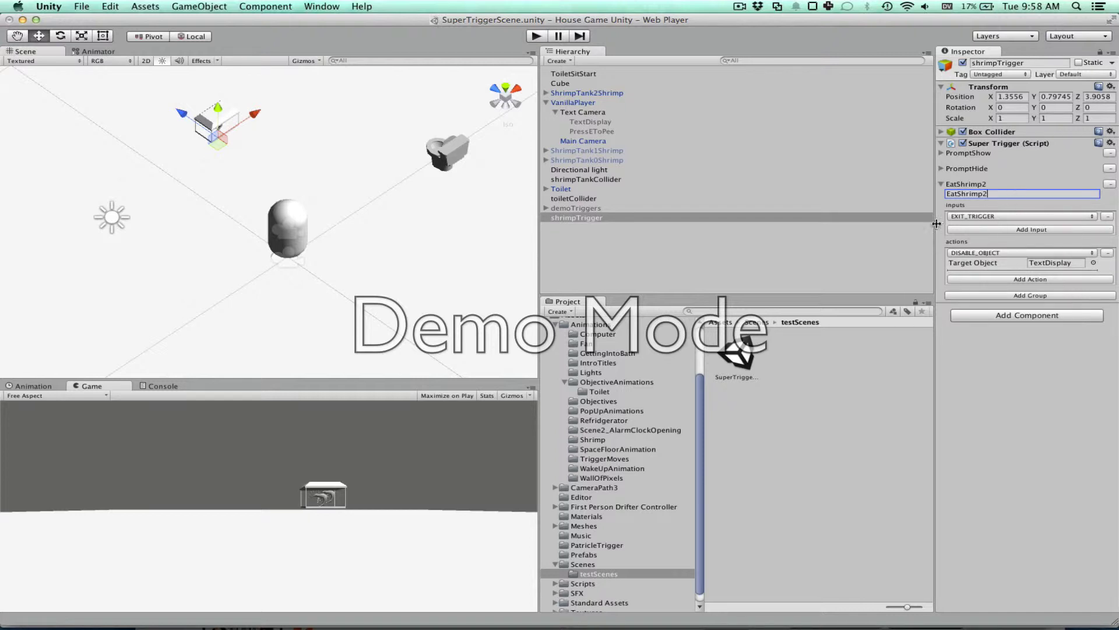
click(960, 218)
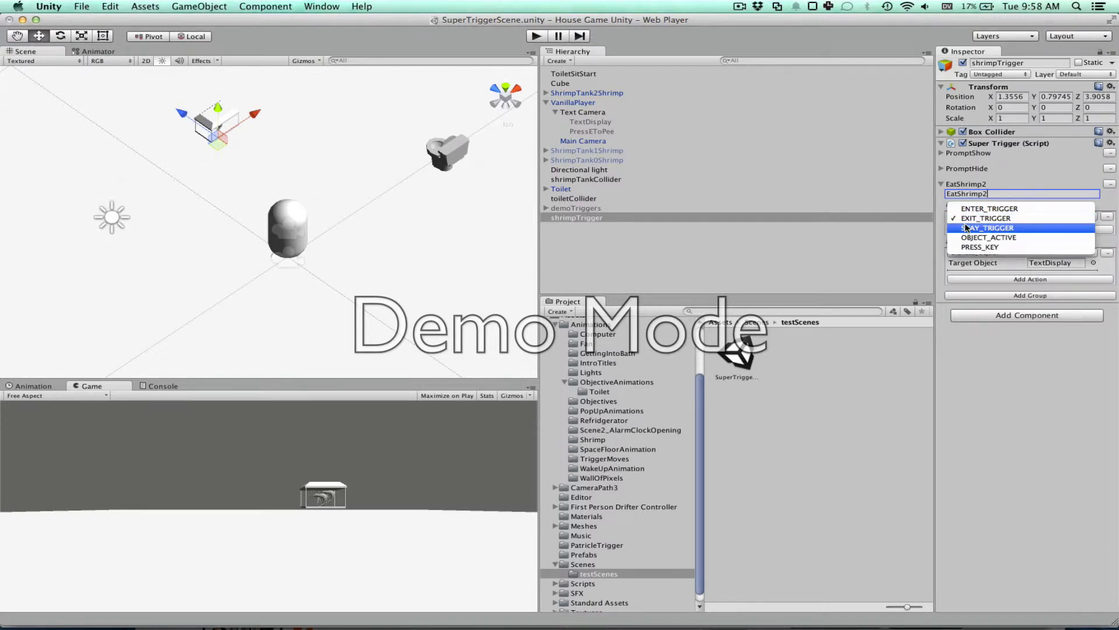
click(968, 228)
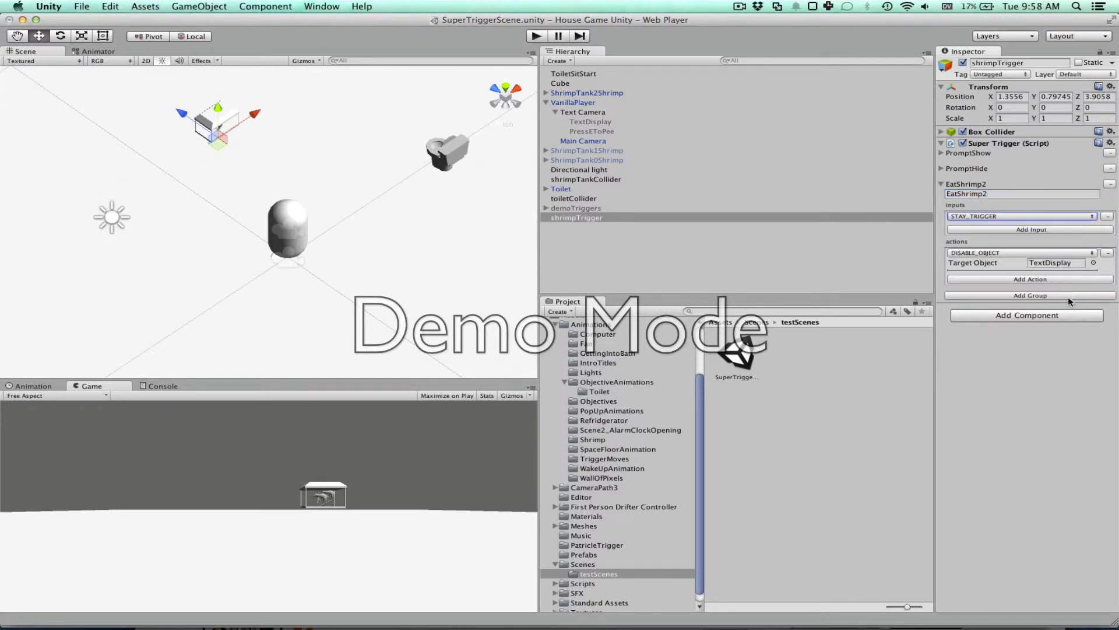
Add a second input to the EatShrimp2 group, set it to PRESS_KEY and choose E as its key.
click(1034, 228)
click(1016, 231)
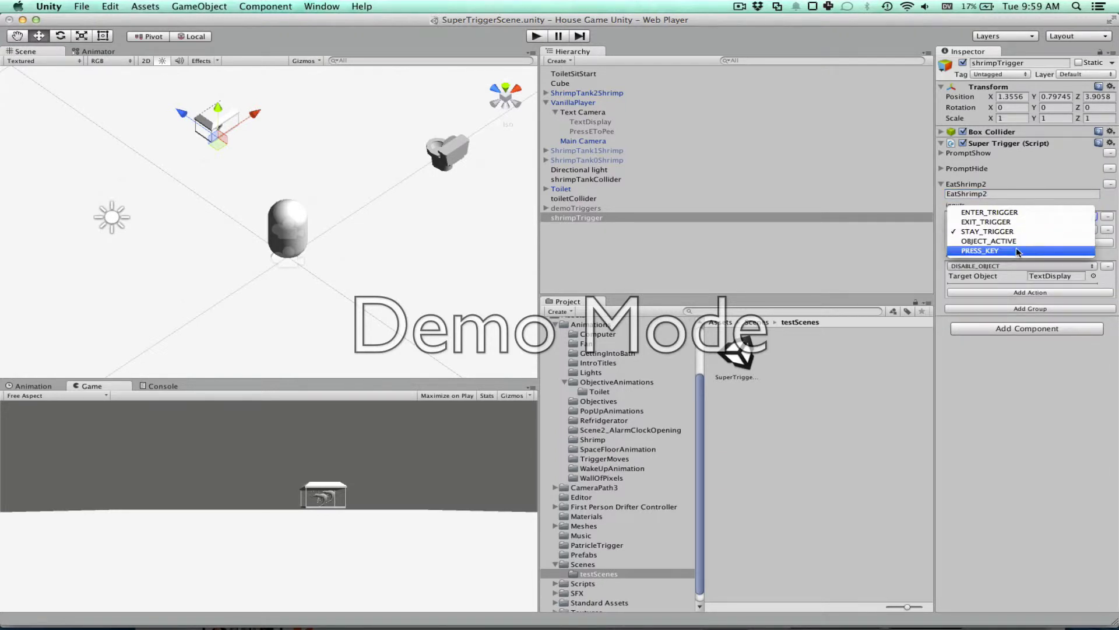
click(1013, 250)
click(1006, 243)
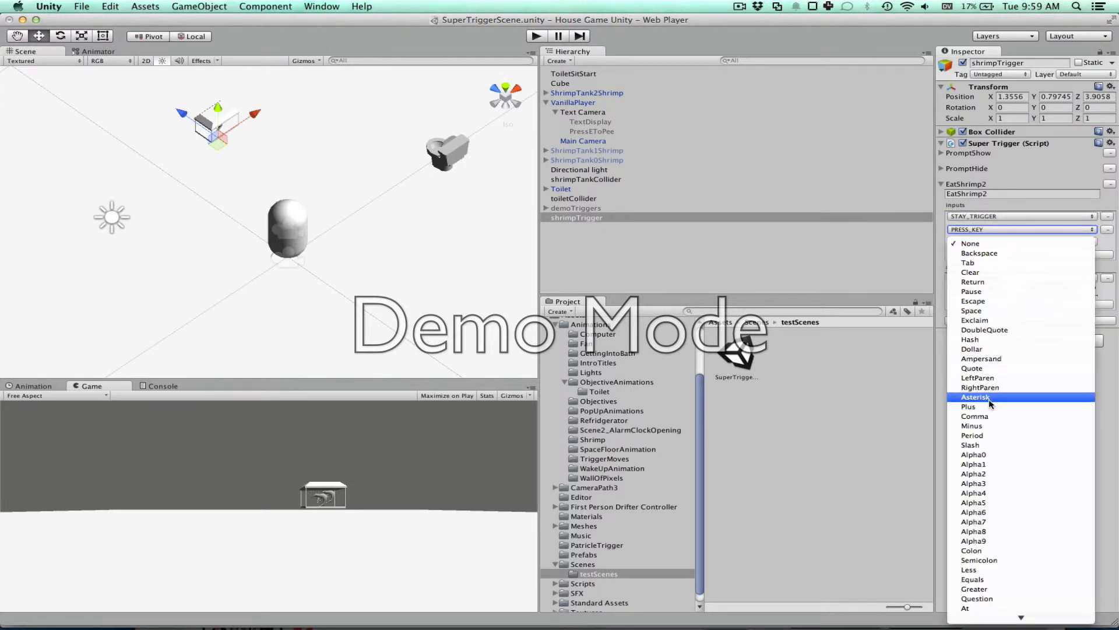
scroll(990, 400, down, 5)
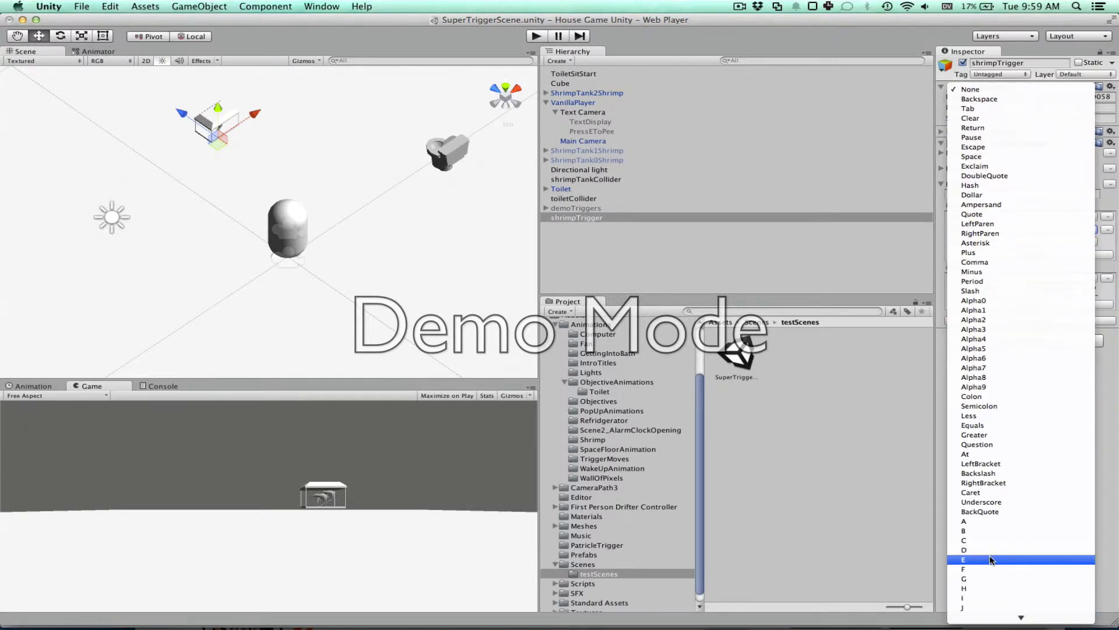
click(991, 560)
click(974, 243)
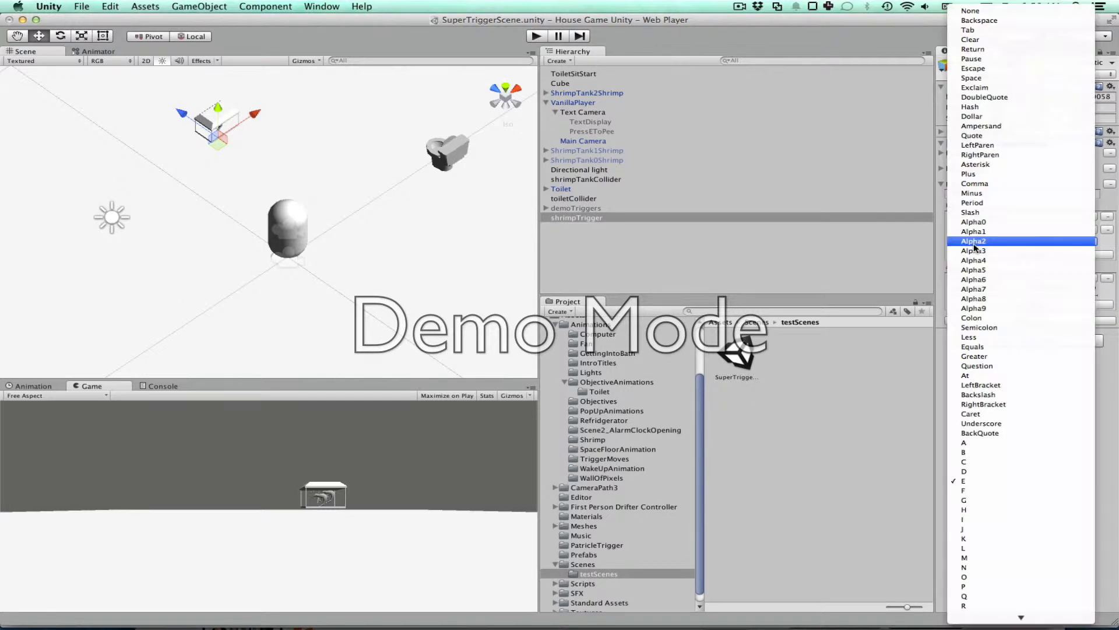
scroll(973, 245, down, 2)
click(998, 450)
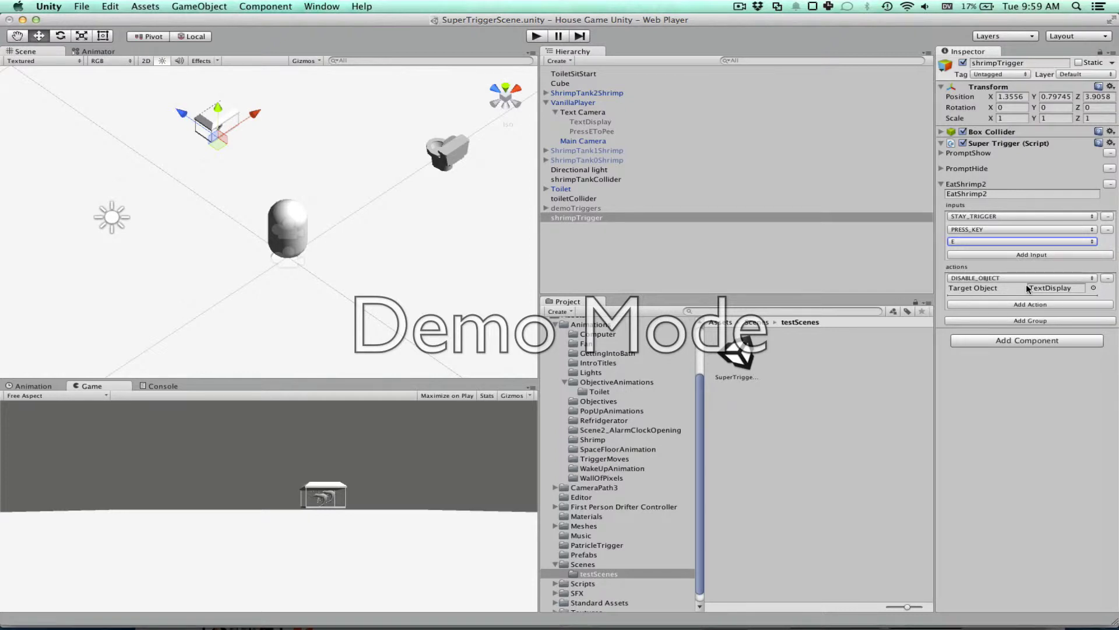
Add an OBJECT_ACTIVE input to EatShrimp2, group ShrimpTank2Shrimp with the other tanks in the hierarchy, and assign it as the input's object.
click(999, 255)
click(1007, 258)
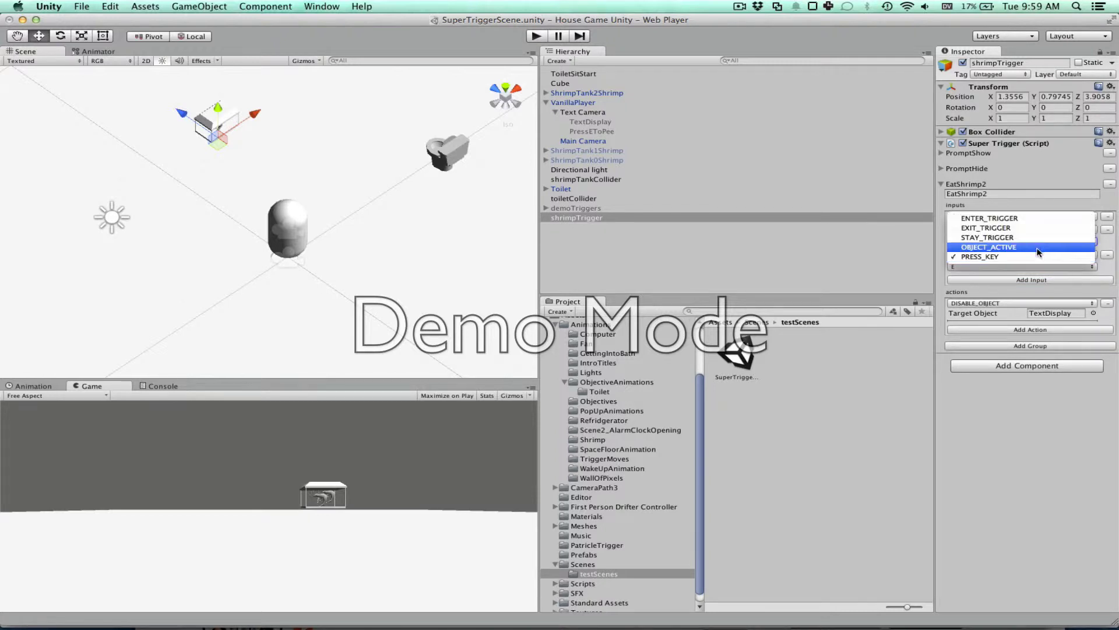
click(990, 293)
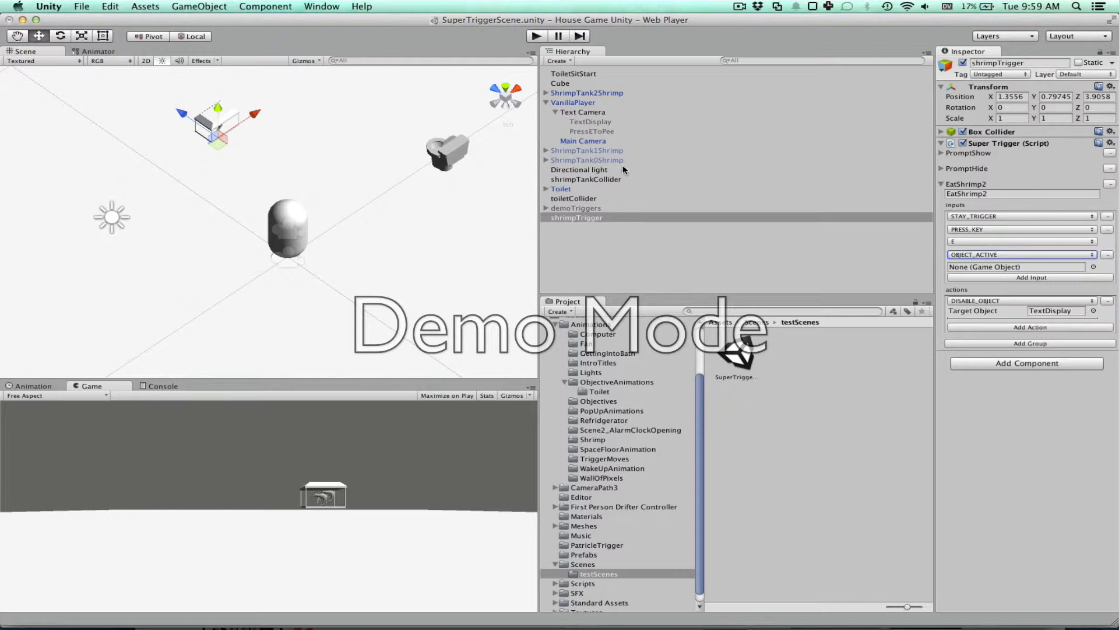
click(547, 103)
mouse_move(589, 93)
mouse_down()
mouse_move(590, 118)
mouse_move(591, 106)
mouse_up()
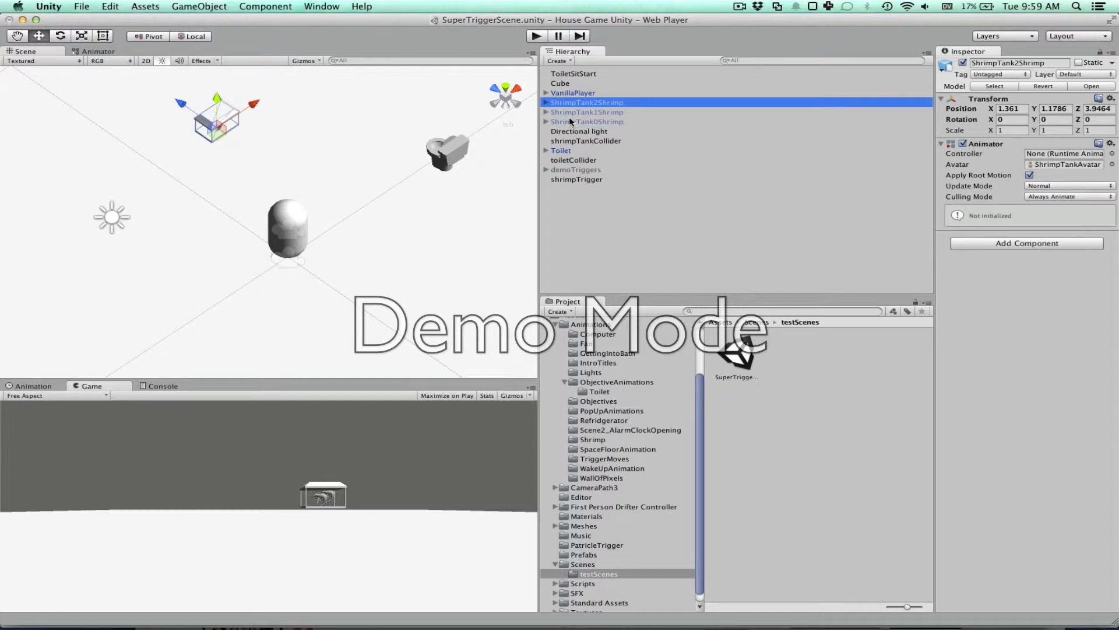
click(601, 180)
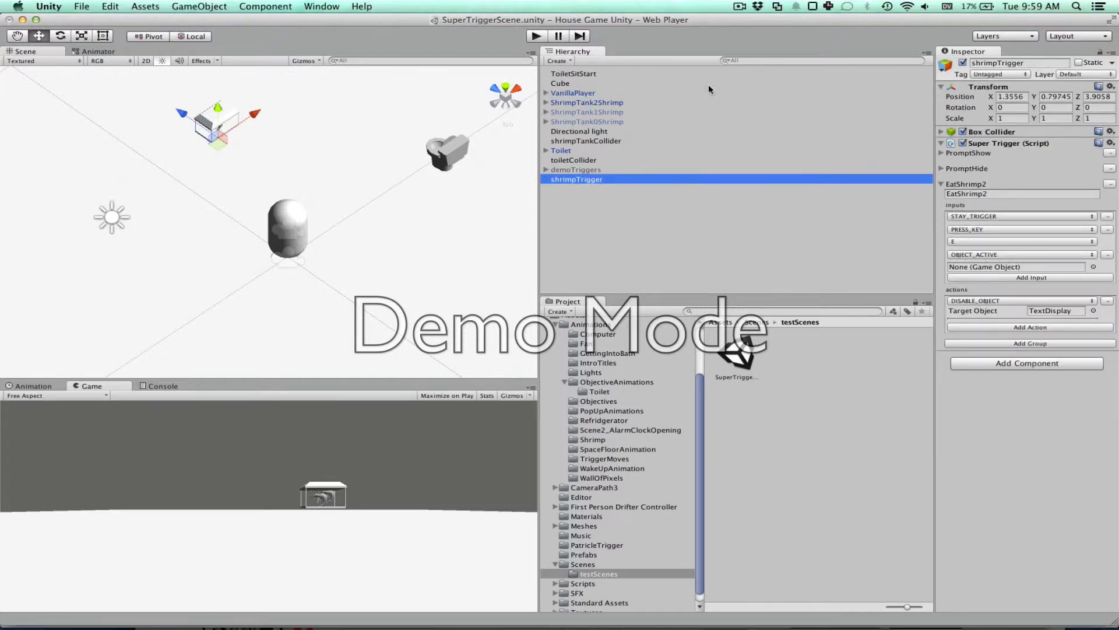
drag(591, 103, 1021, 266)
Target EatShrimp2's DISABLE_OBJECT action at ShrimpTank2Shrimp and add an ENABLE_OBJECT action targeting ShrimpTank1Shrimp.
drag(580, 112, 1067, 311)
drag(608, 102, 1062, 311)
click(1047, 327)
click(1048, 327)
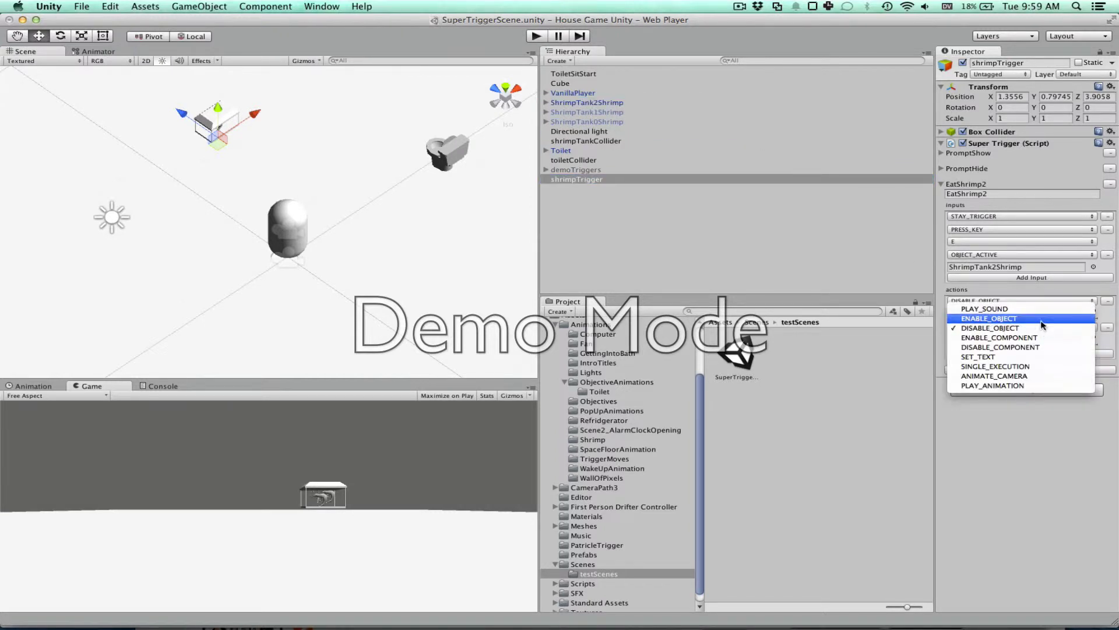
click(1043, 321)
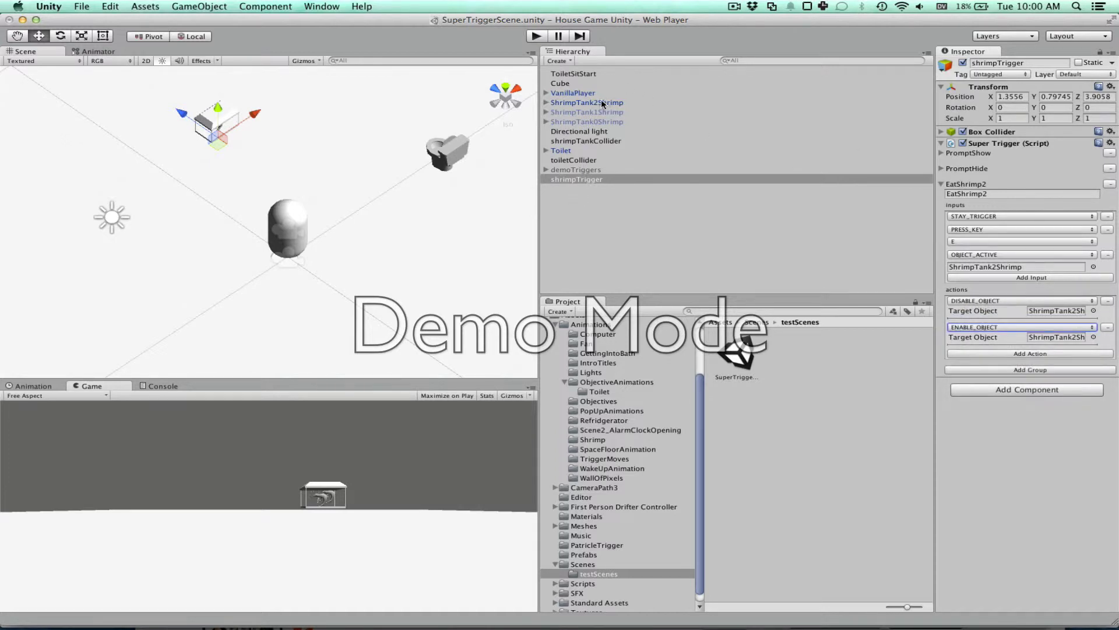
drag(595, 110, 1056, 337)
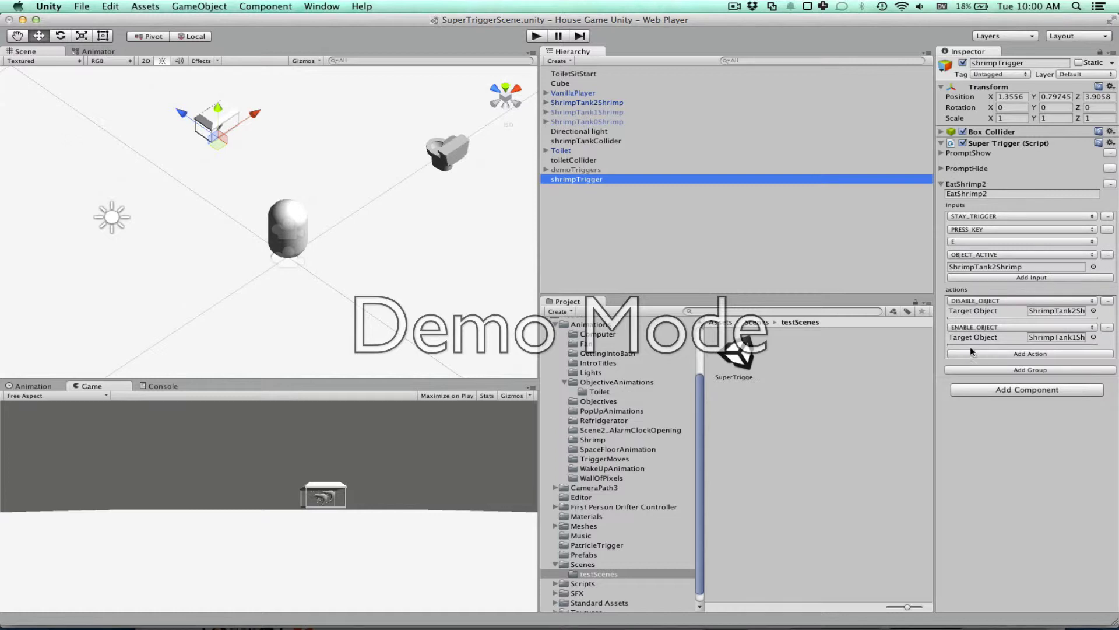
Add a fourth group to the Super Trigger, expand it and name it EatShrimp1.
click(977, 372)
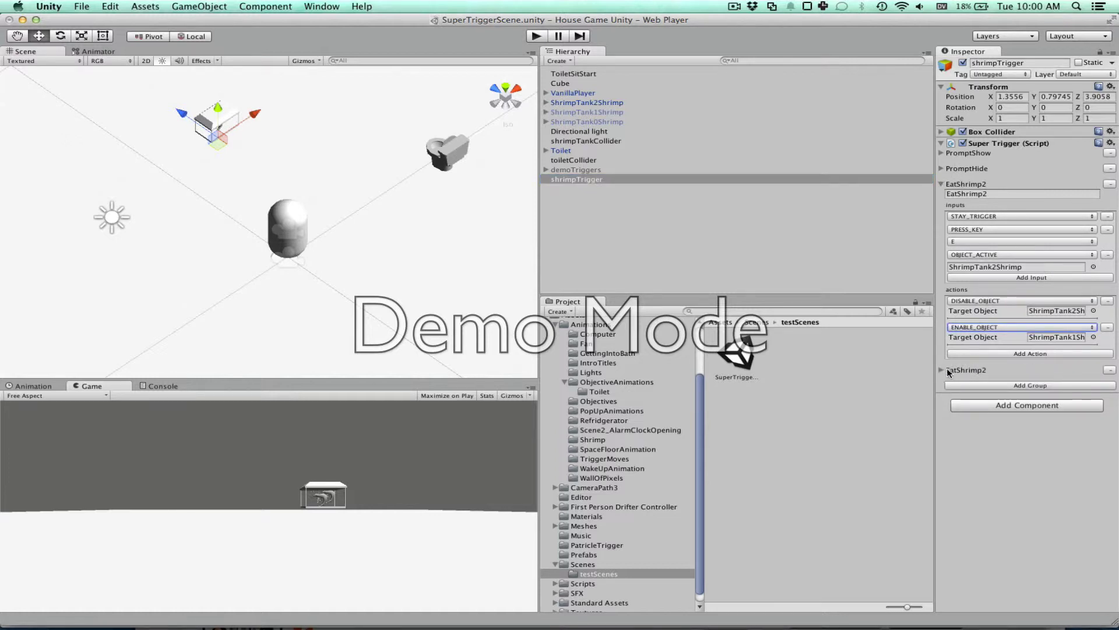
click(942, 370)
click(982, 380)
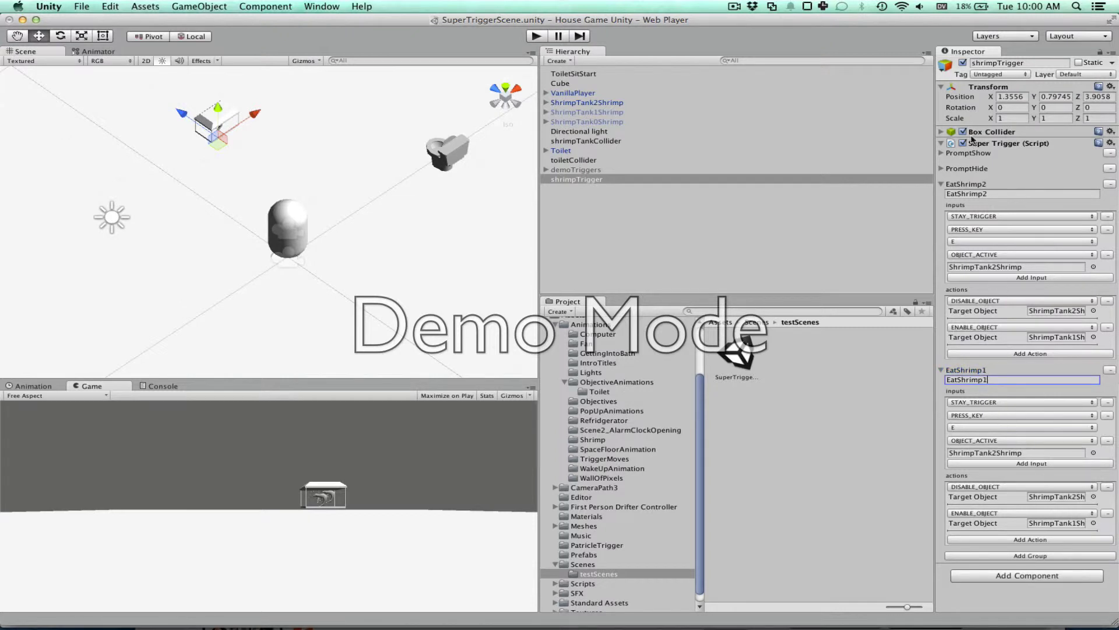
Assign ShrimpTank1Shrimp to EatShrimp1's OBJECT_ACTIVE input and DISABLE_OBJECT action, and ShrimpTank0Shrimp to its ENABLE_OBJECT action.
drag(564, 110, 991, 453)
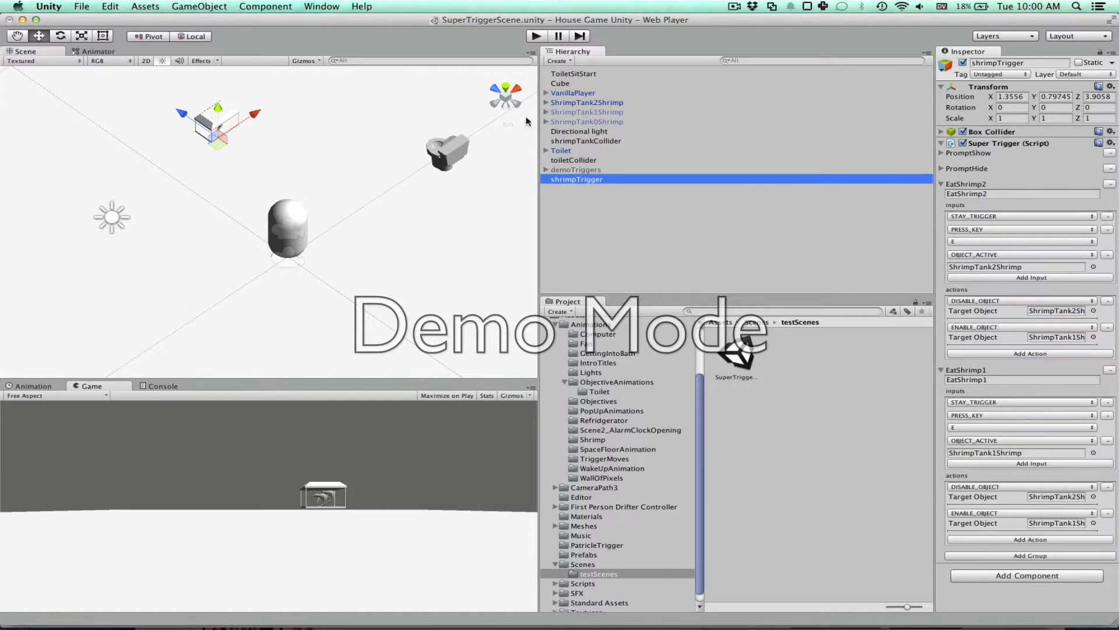
drag(587, 114, 1061, 496)
drag(589, 122, 1056, 522)
Add a third action to EatShrimp1, set it to DISABLE_OBJECT and target the shrimpTrigger object.
click(1049, 539)
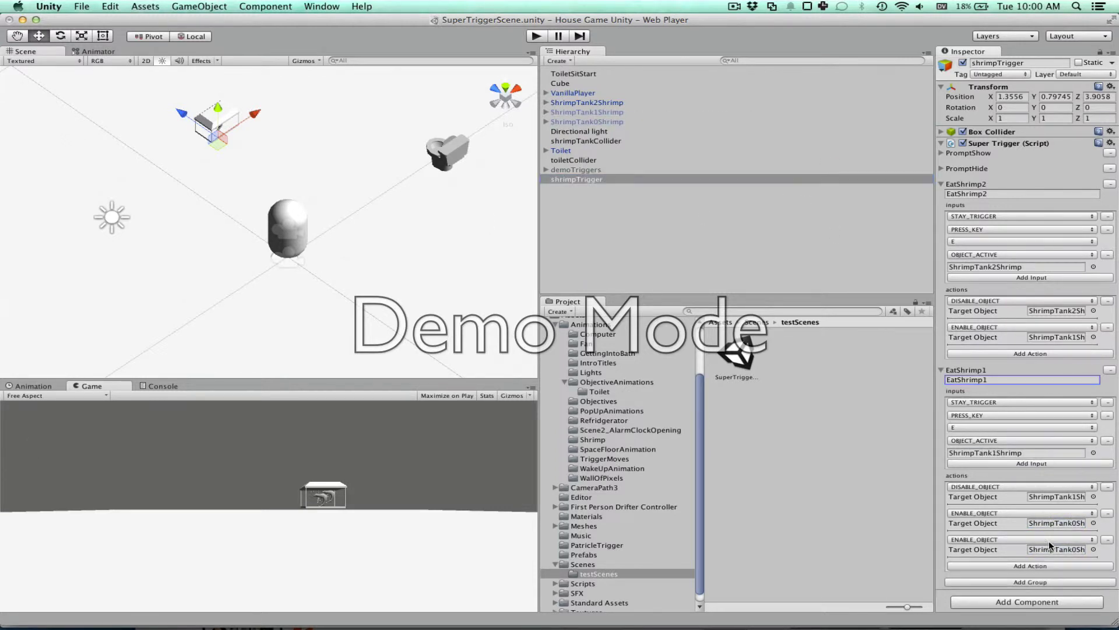
click(992, 539)
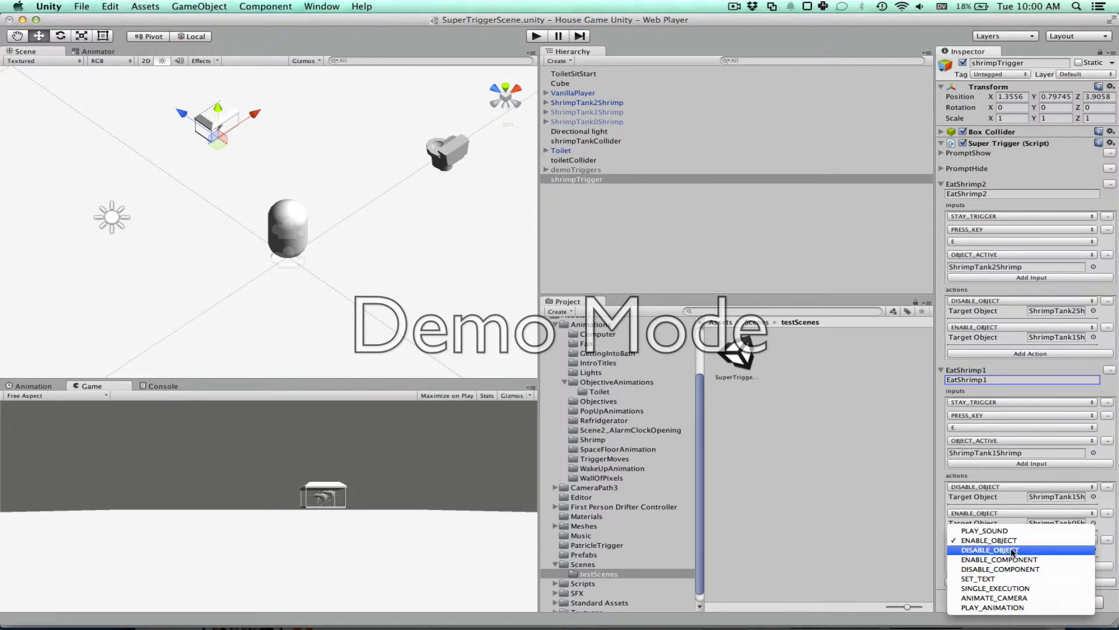
click(1009, 550)
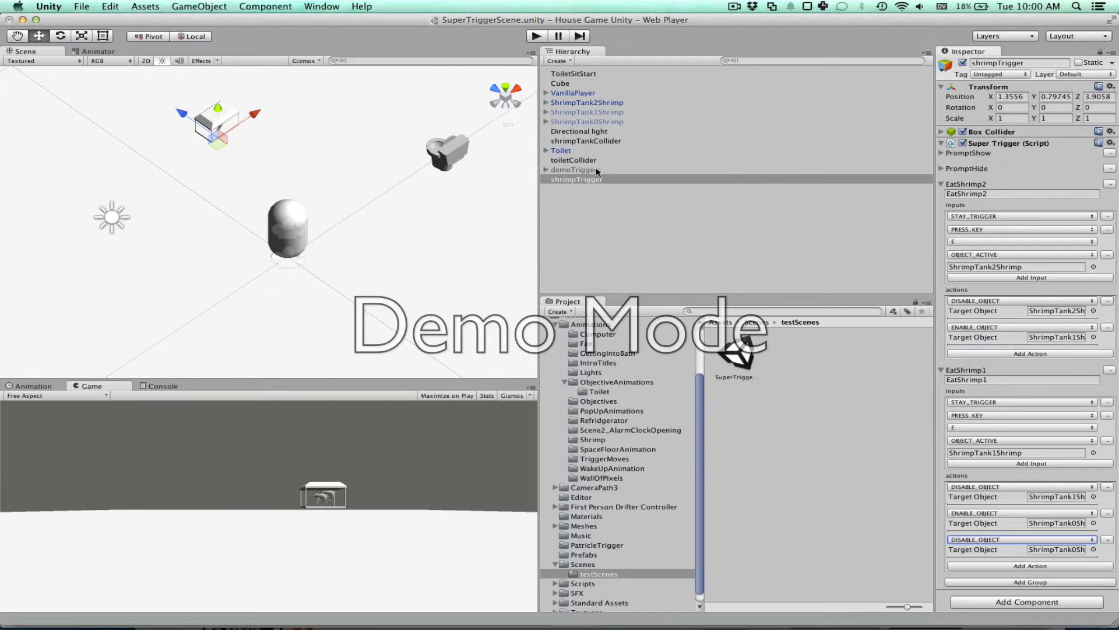
drag(568, 179, 1052, 551)
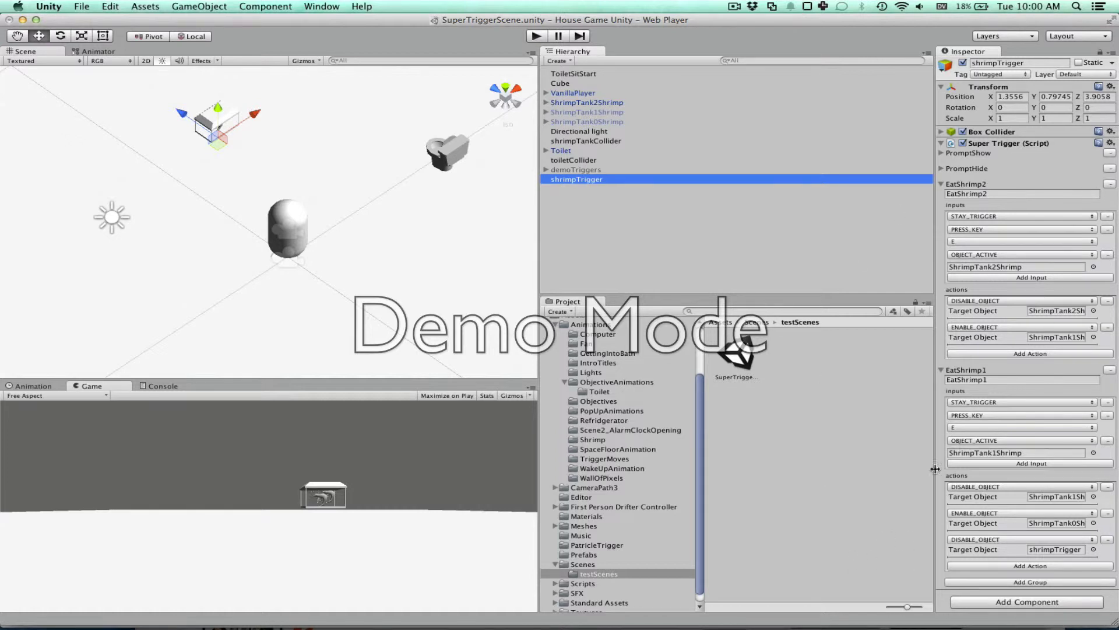
Add another DISABLE_OBJECT action to EatShrimp1 targeting VanillaPlayer's TextDisplay object.
click(998, 563)
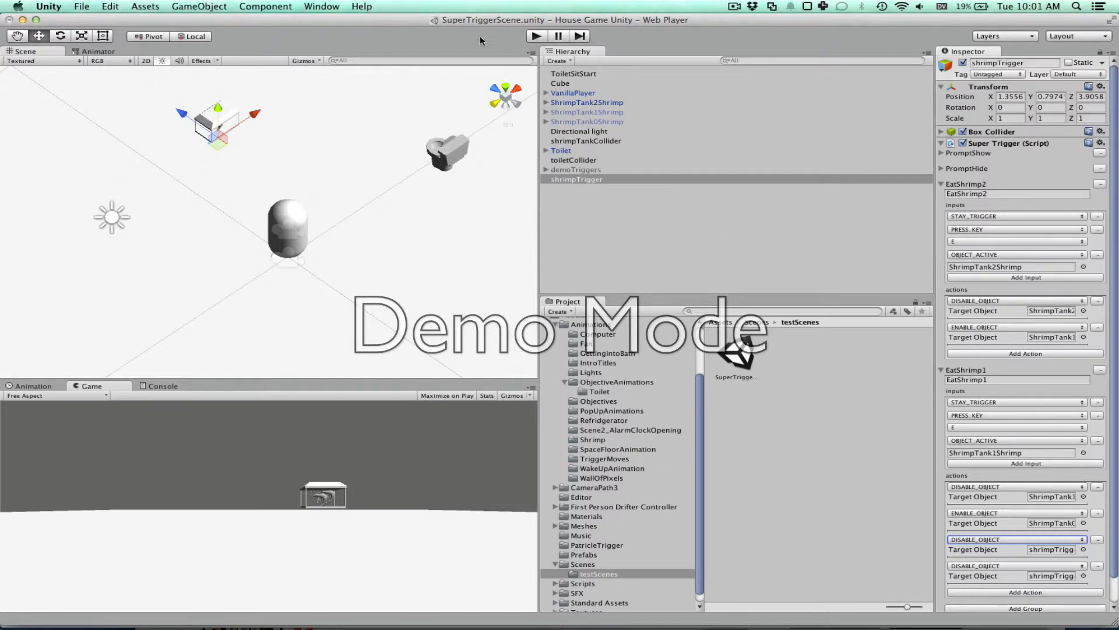
click(545, 92)
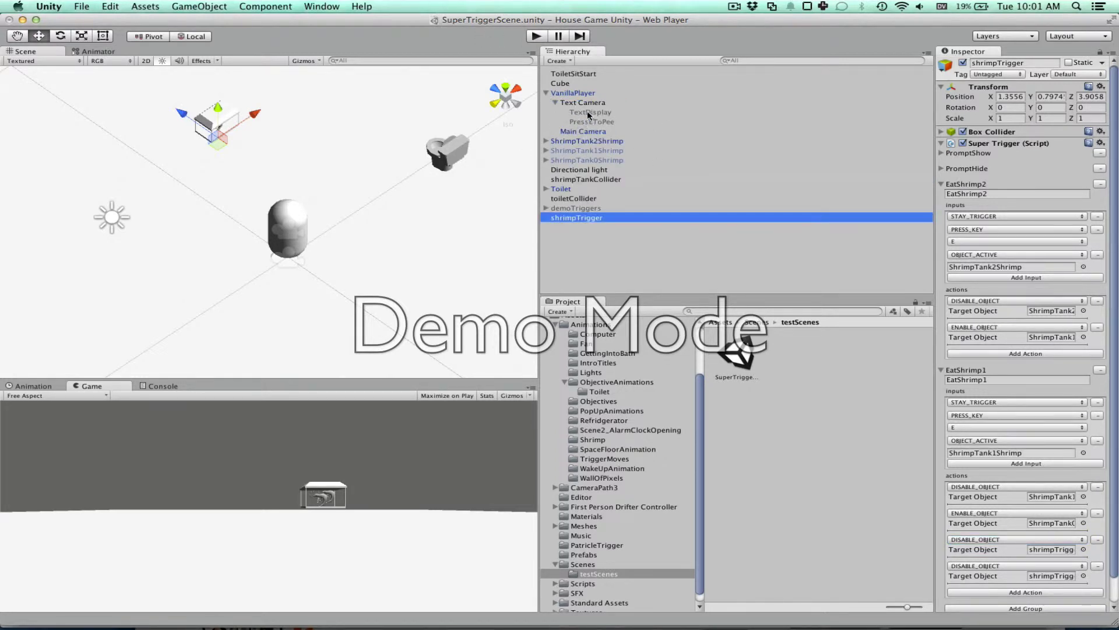
drag(588, 113, 1053, 549)
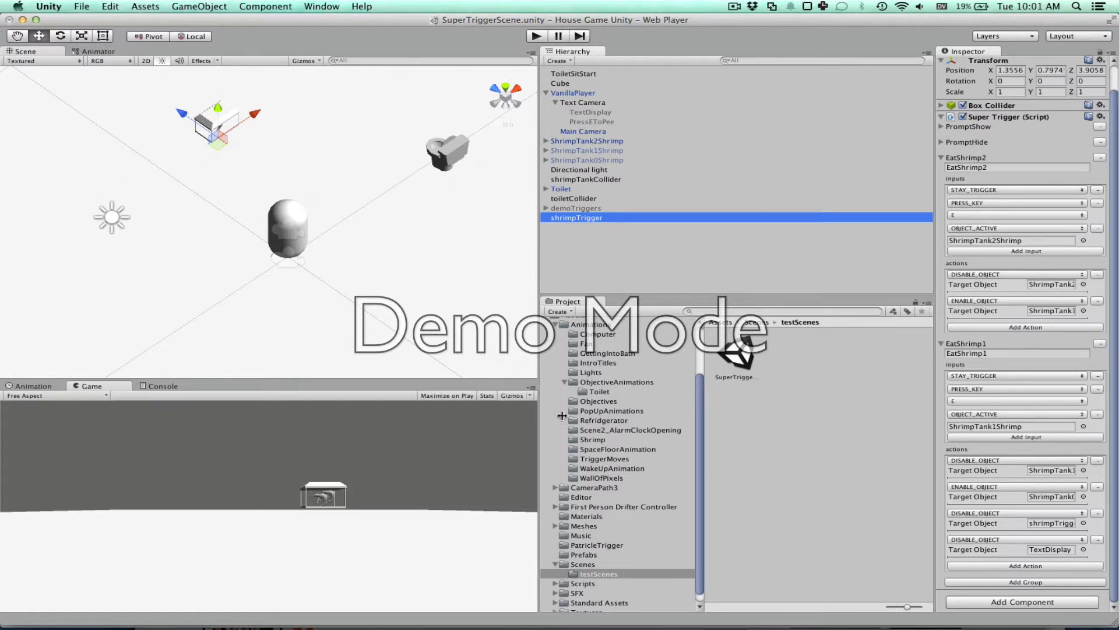
Play the scene, walk to the shrimp tank and test eating with E, then stop playback.
key(super+p)
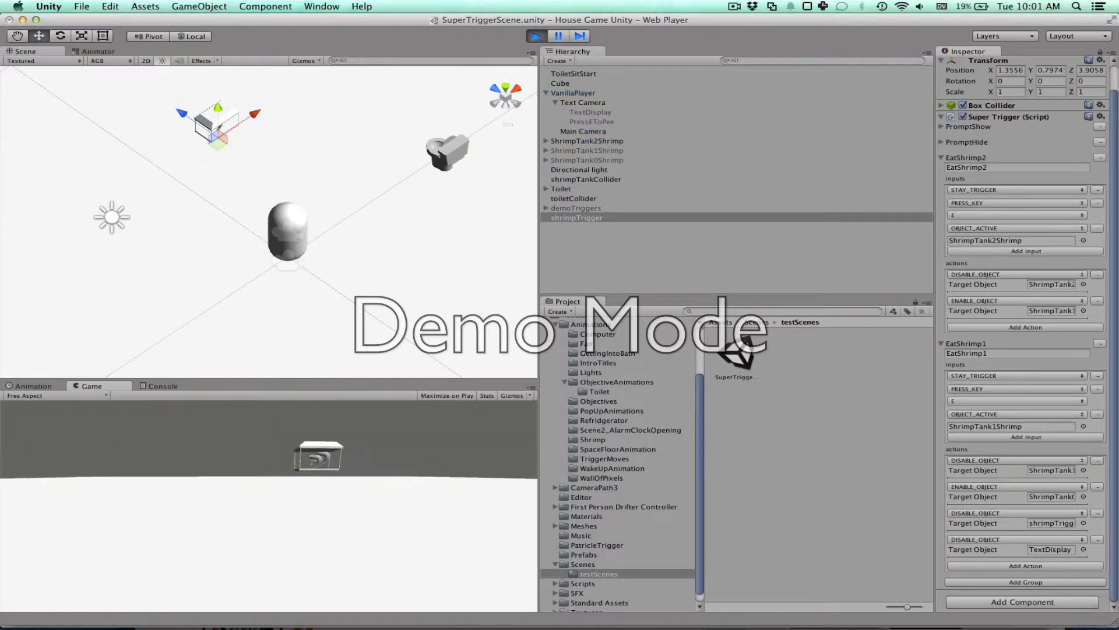
key(w)
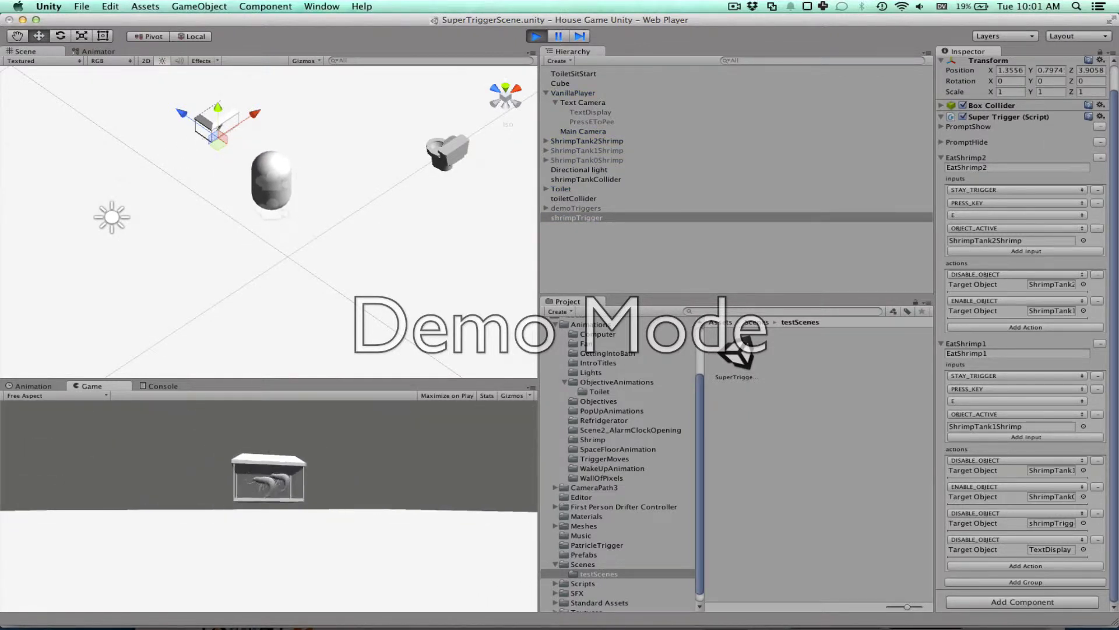
key(e)
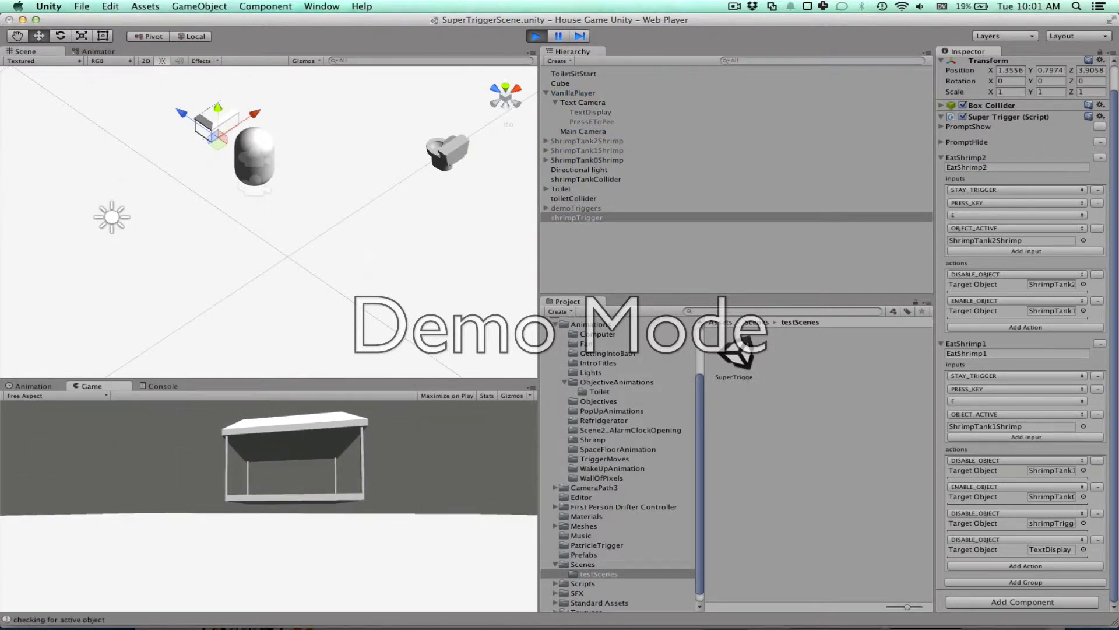
key(super+p)
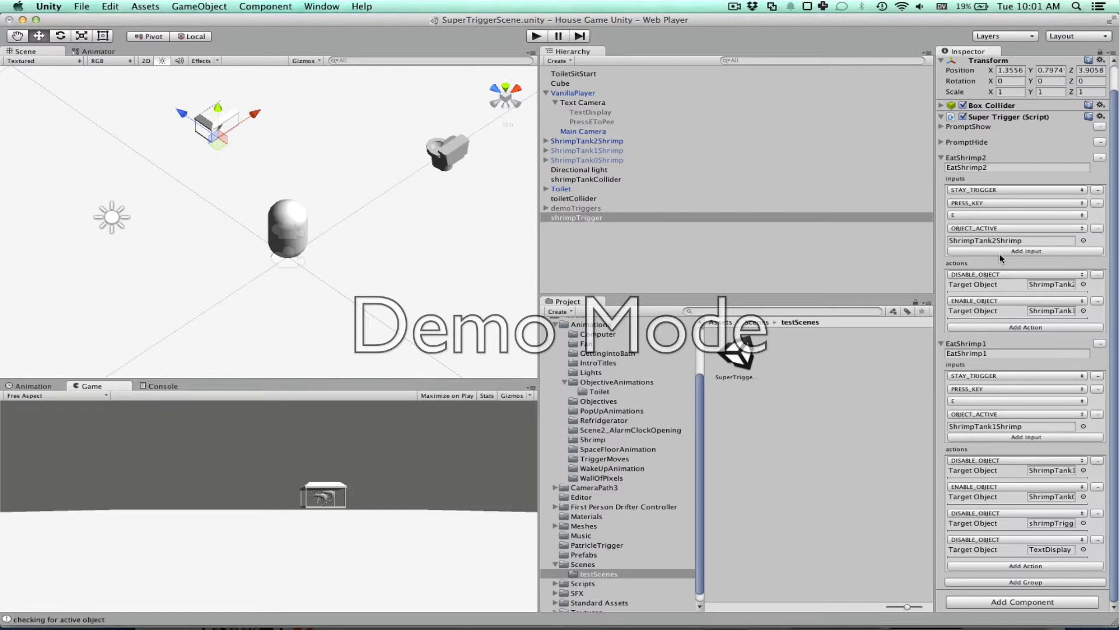
Add a third action to the EatShrimp2 group and set it to SINGLE_EXECUTION.
click(998, 328)
click(998, 328)
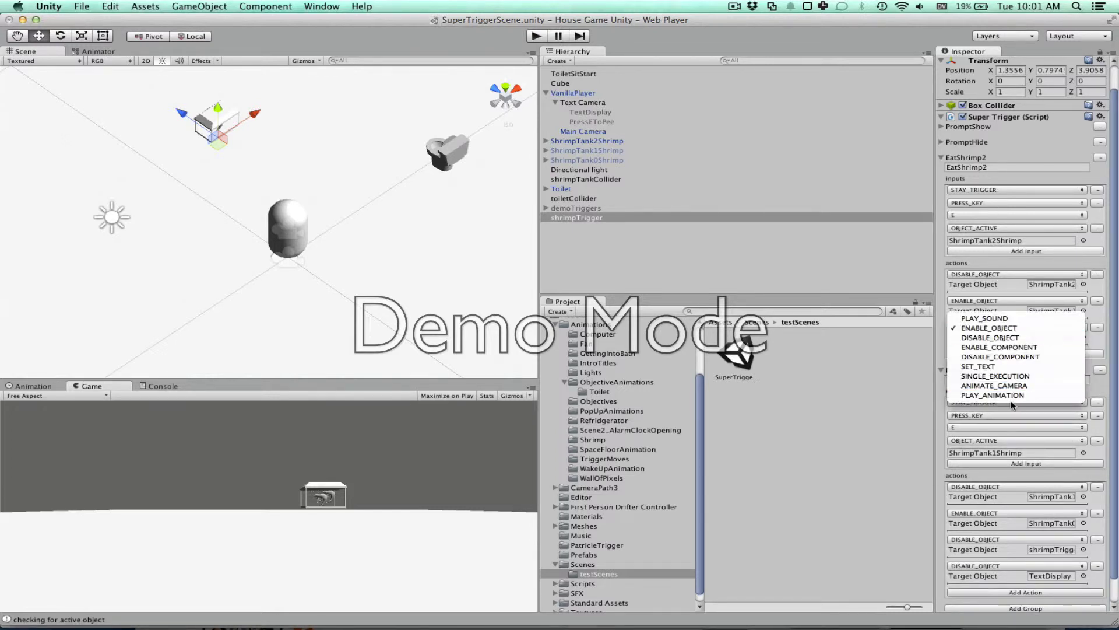
click(1001, 376)
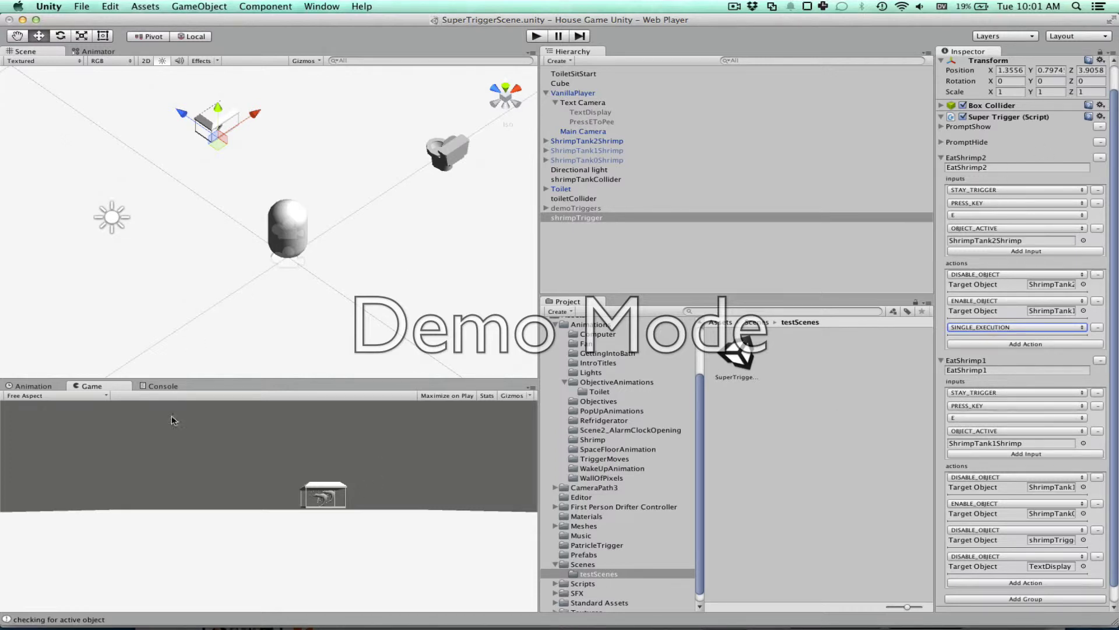
Play the scene again, test eating both shrimp one at a time with E, check the tank afterward, and stop playback.
key(super+p)
key(w)
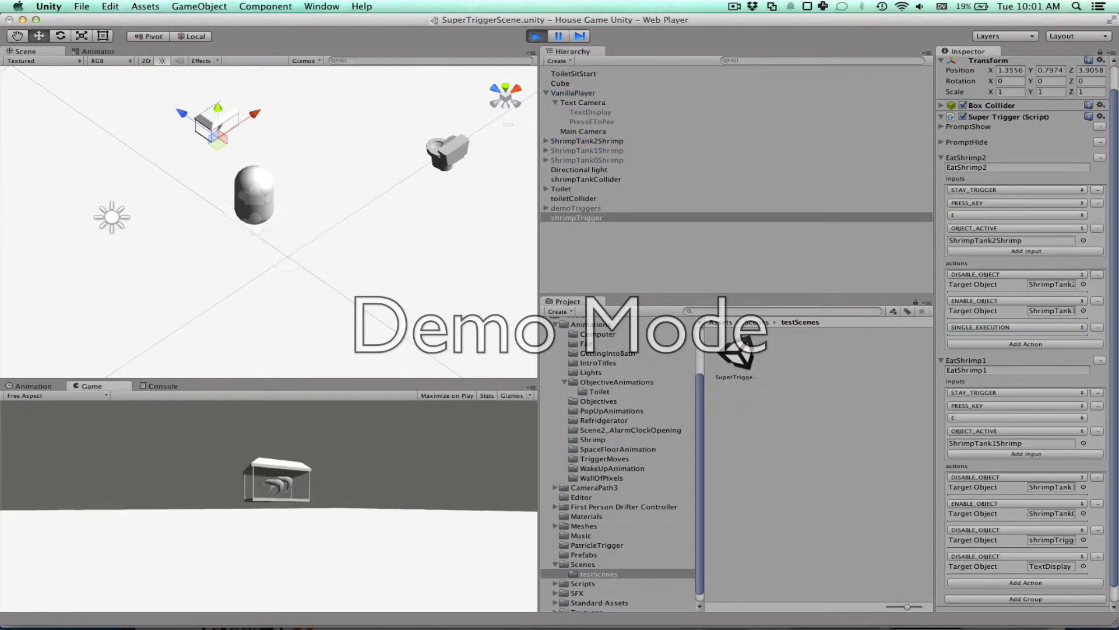
key(e)
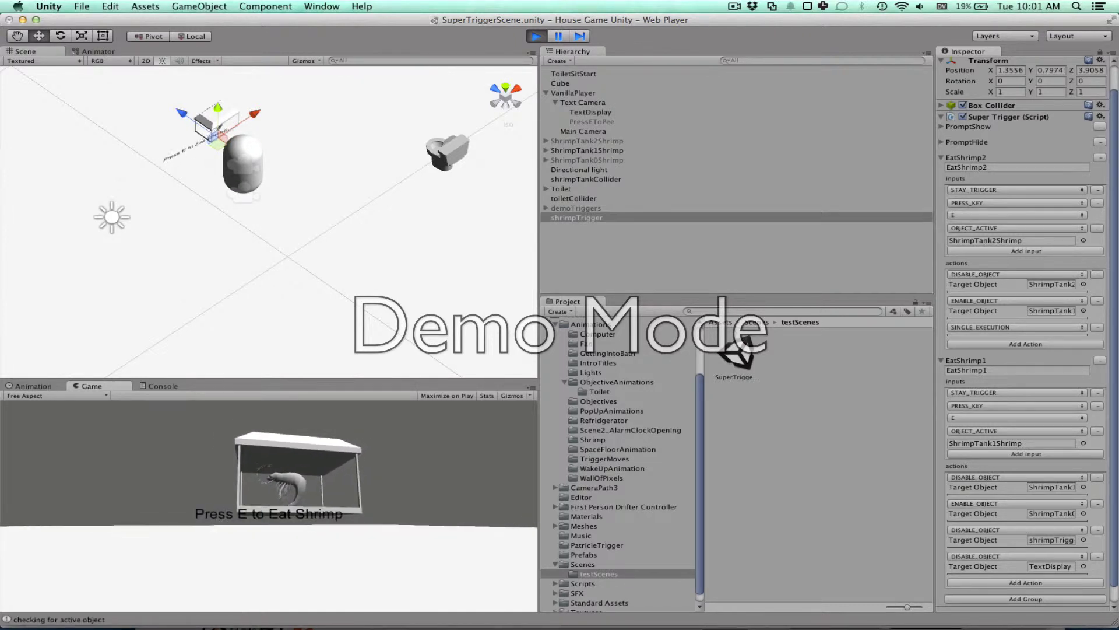
key(e)
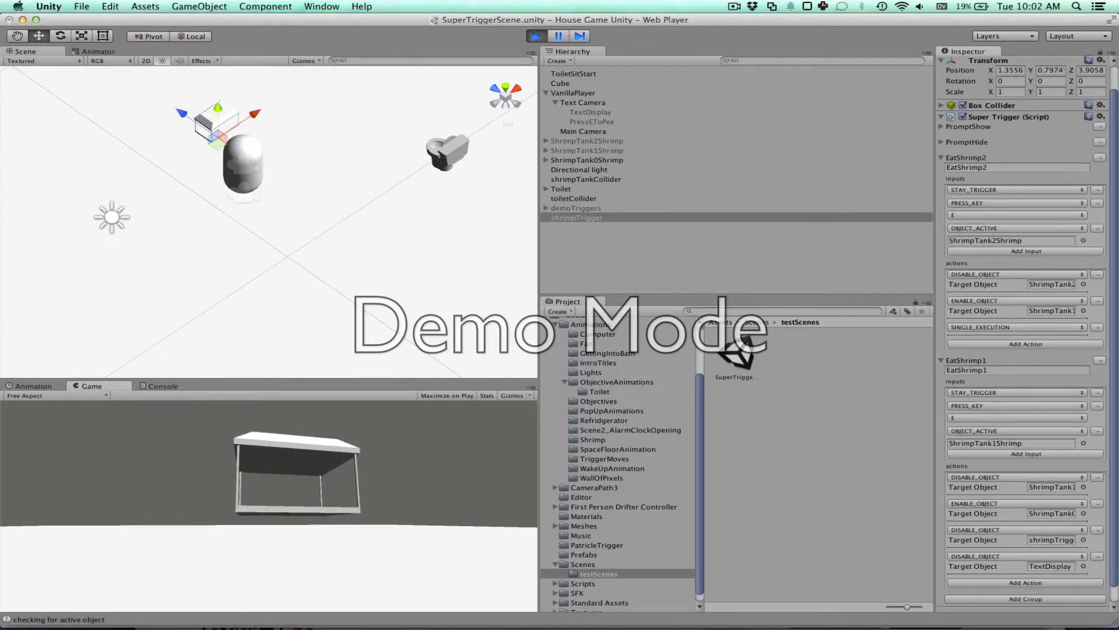
key(w)
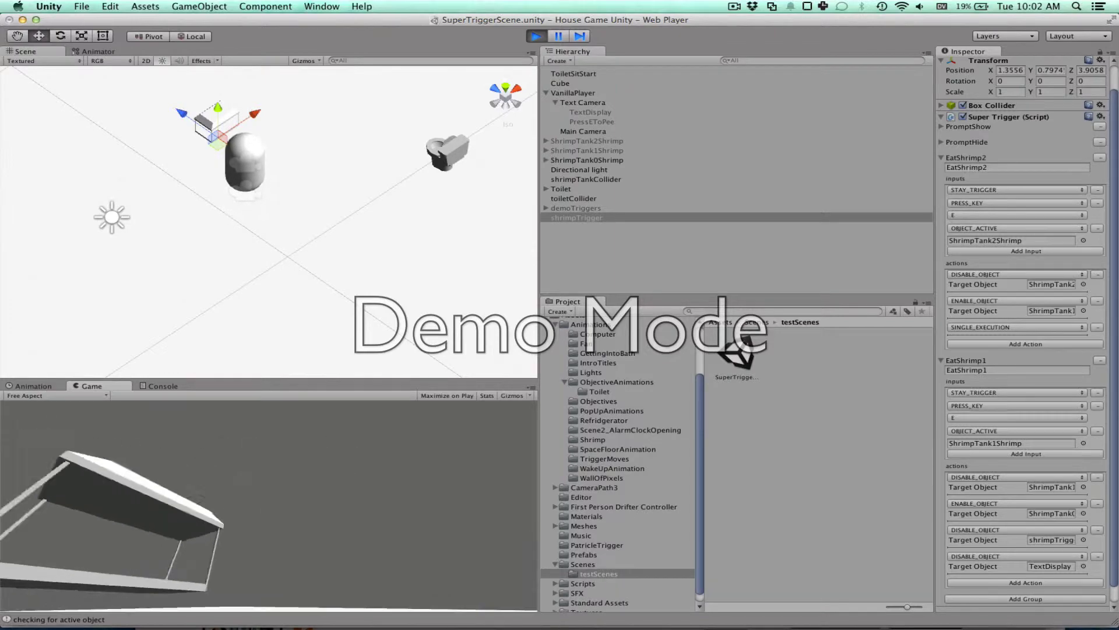
key(w)
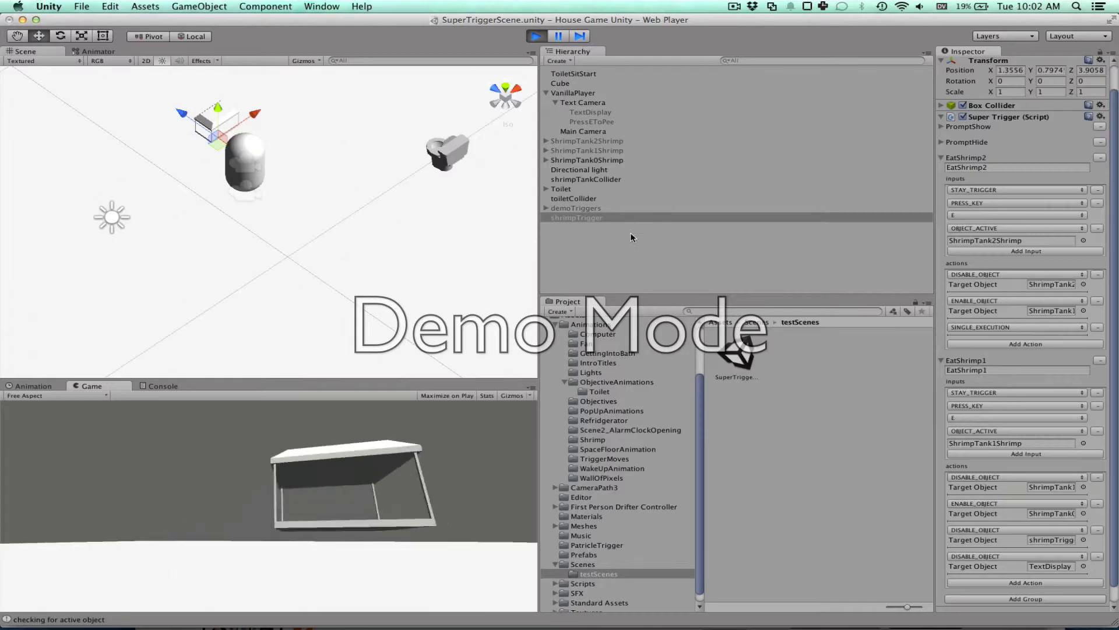
key(s)
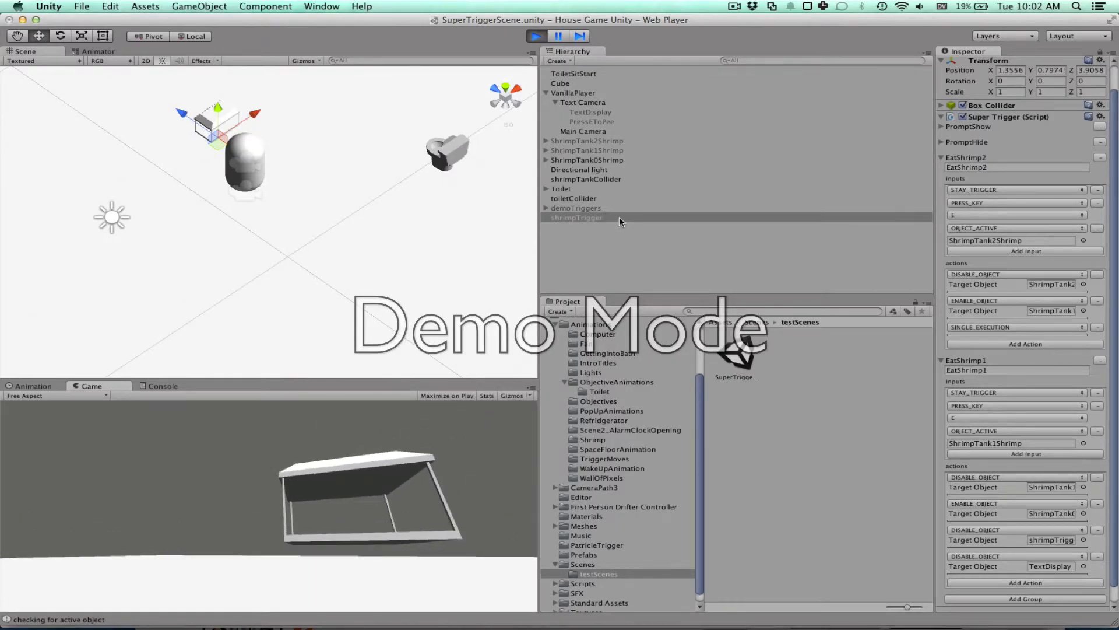
key(super+p)
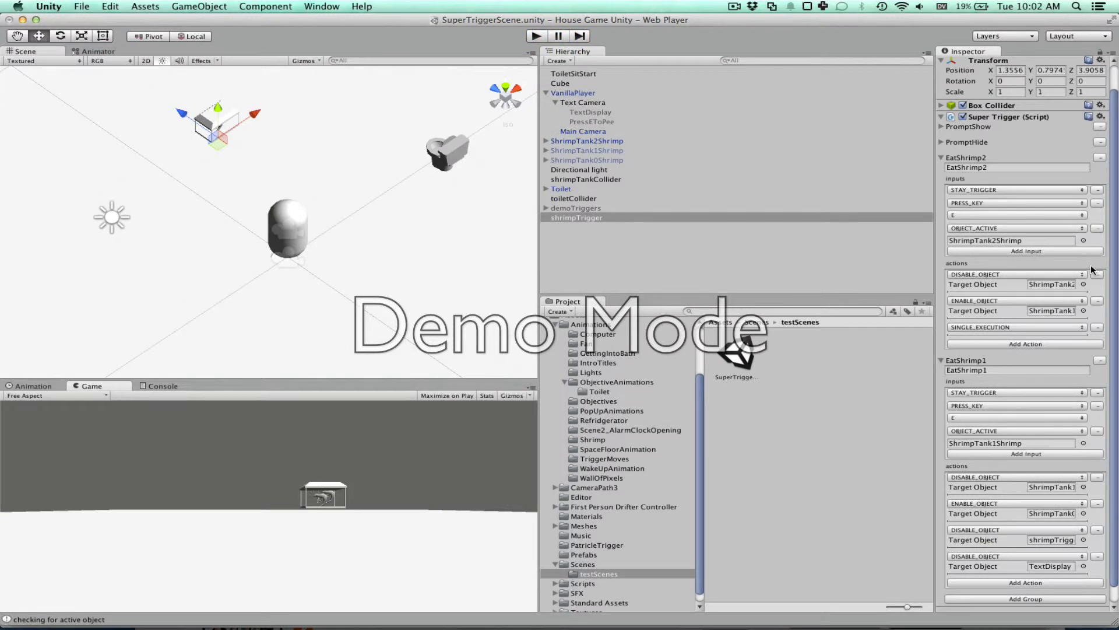
Collapse the EatShrimp2 and EatShrimp1 groups of shrimpTrigger and clear the object selection.
click(942, 158)
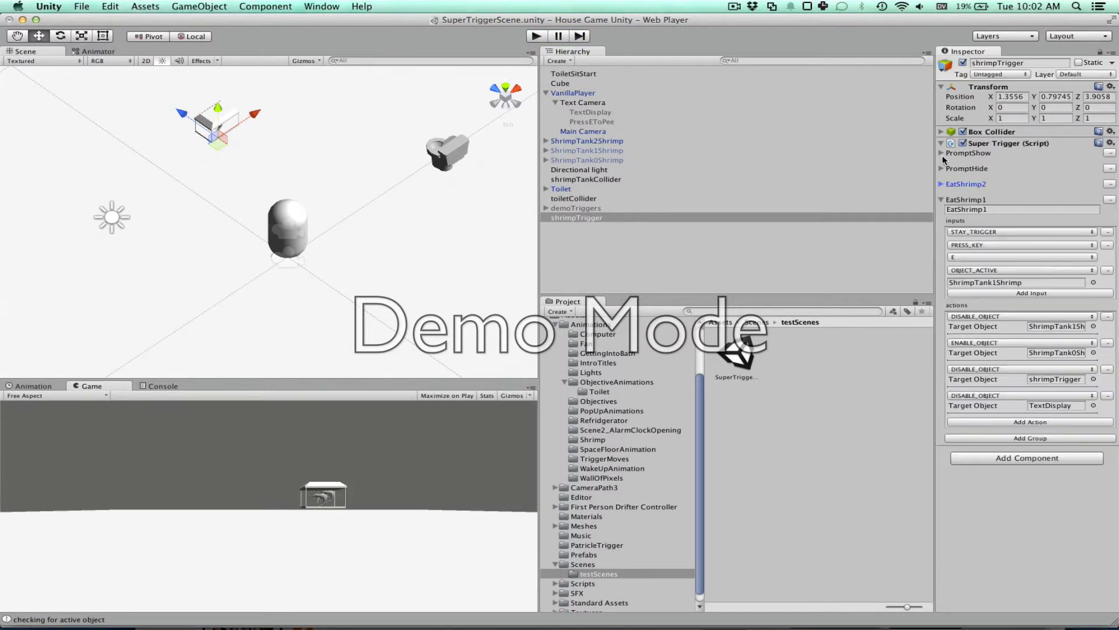
click(941, 199)
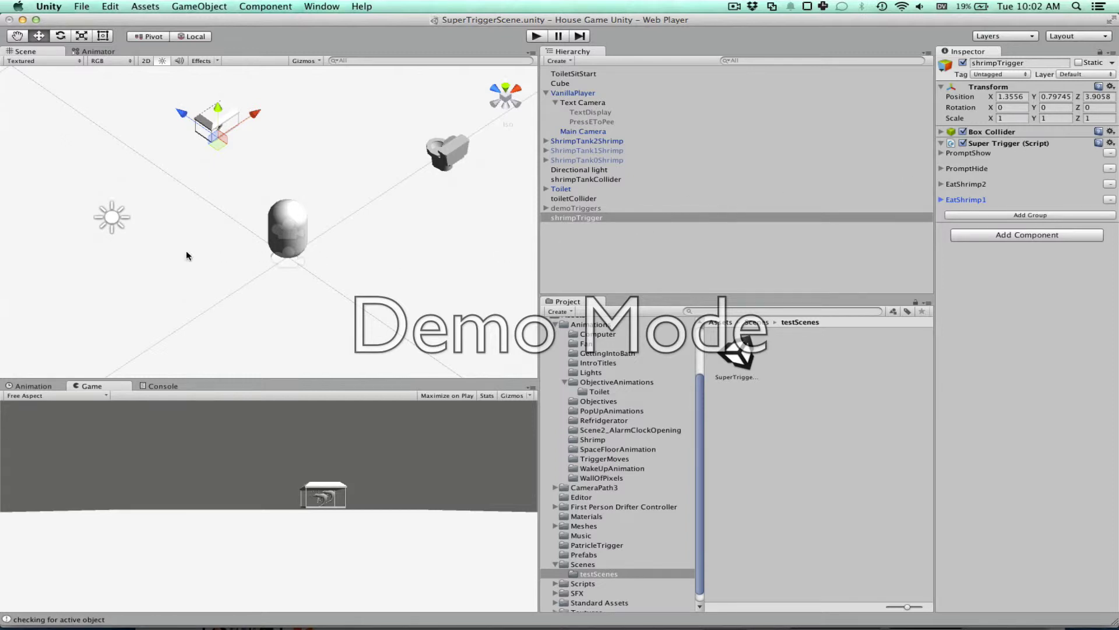
click(625, 254)
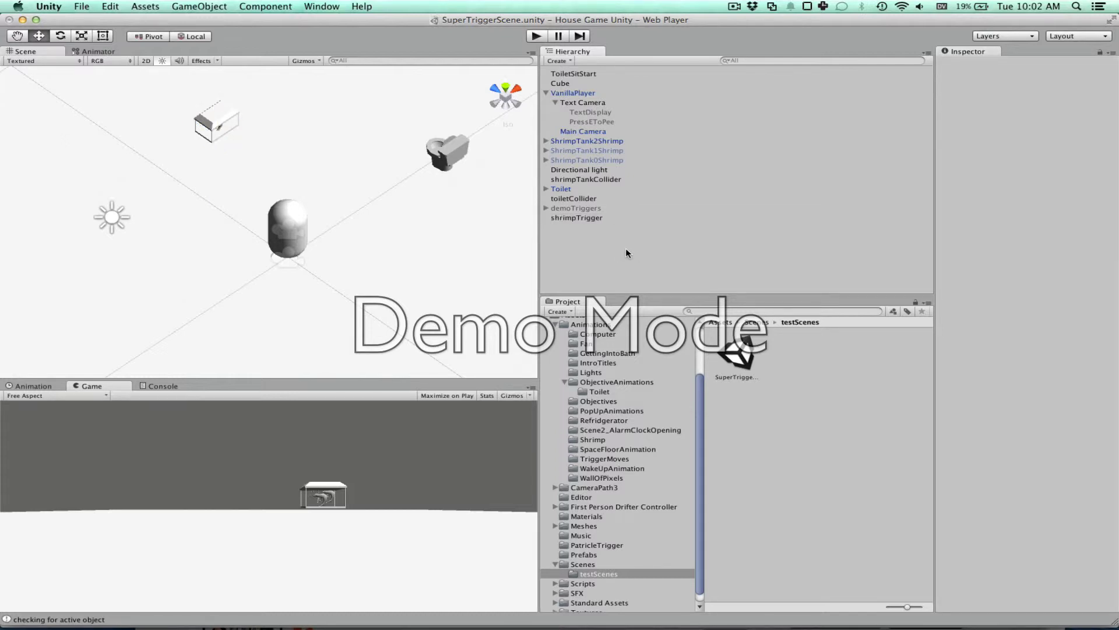
Create an empty game object in the scene and add a Box Collider component to it.
key(super+shift+n)
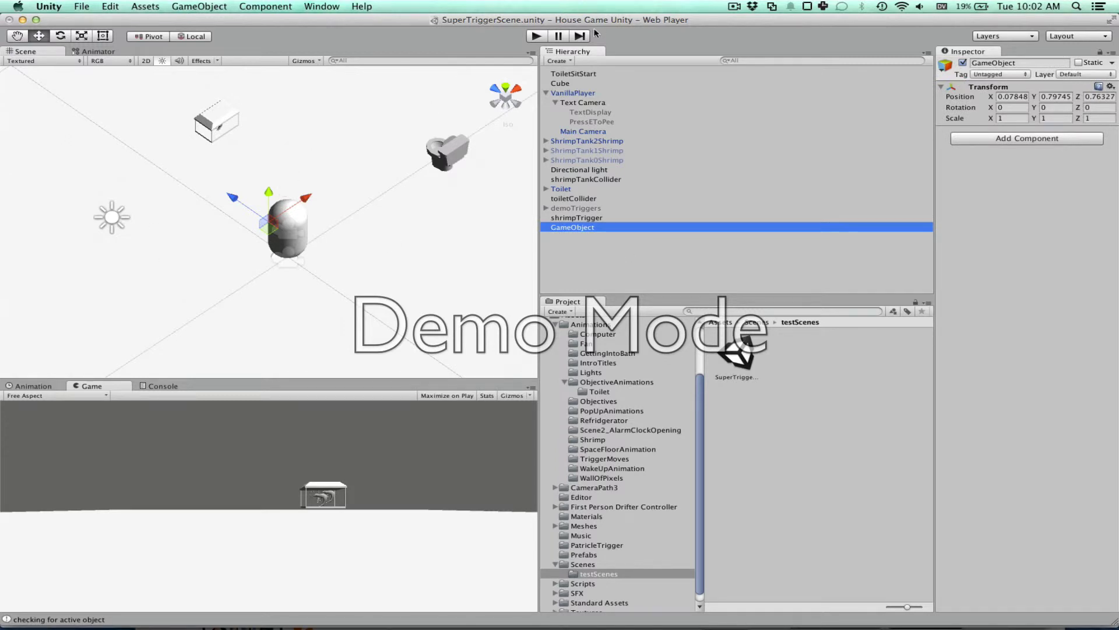
click(505, 88)
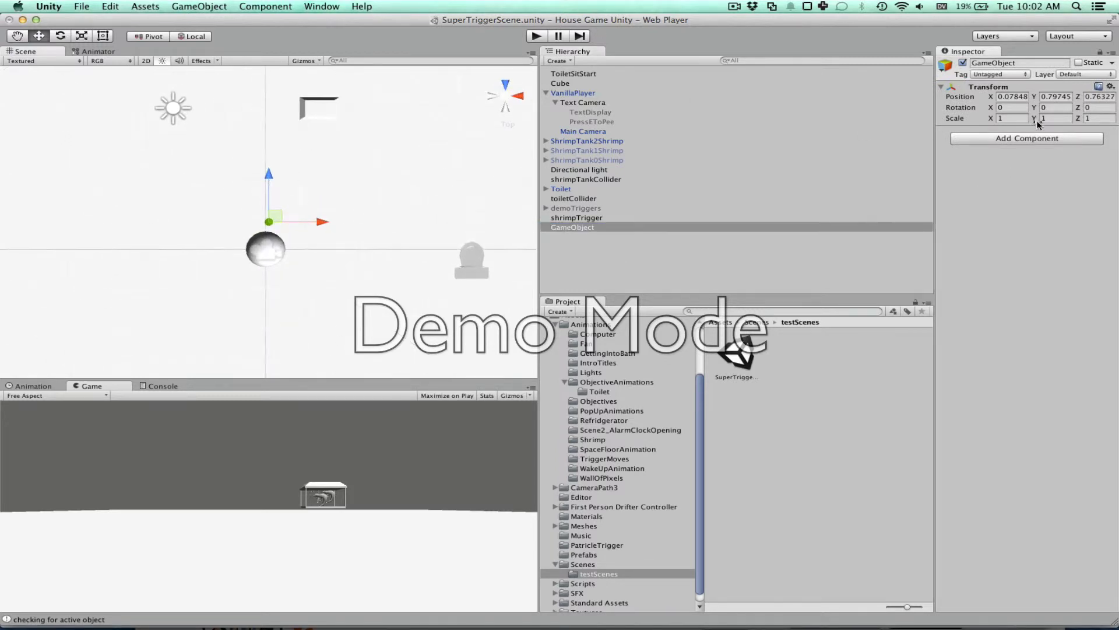
click(1030, 139)
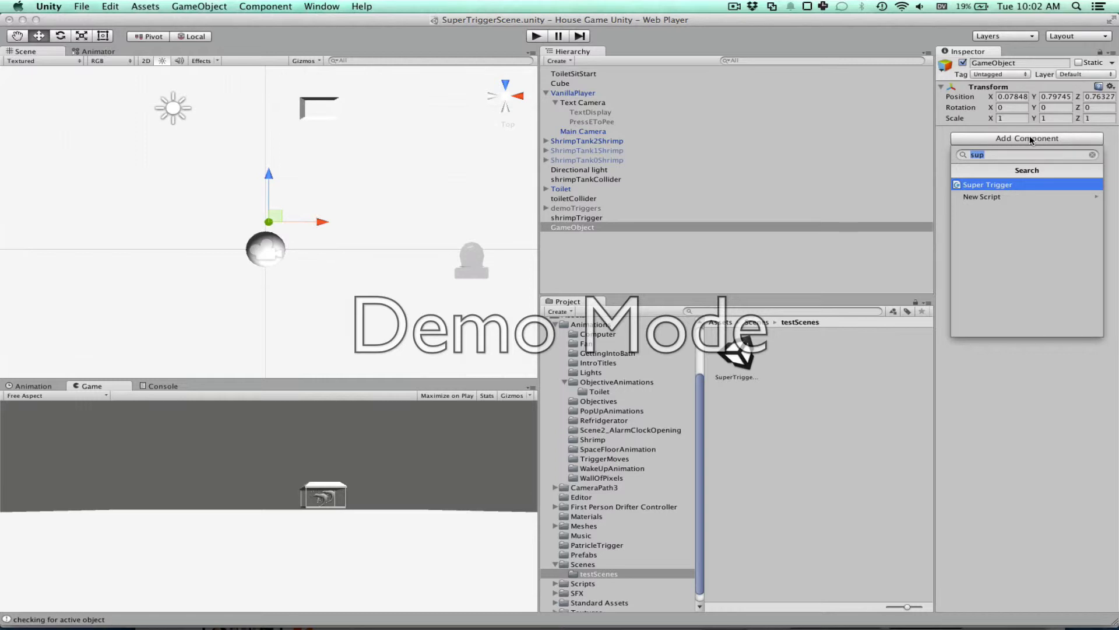
text(box)
key(Return)
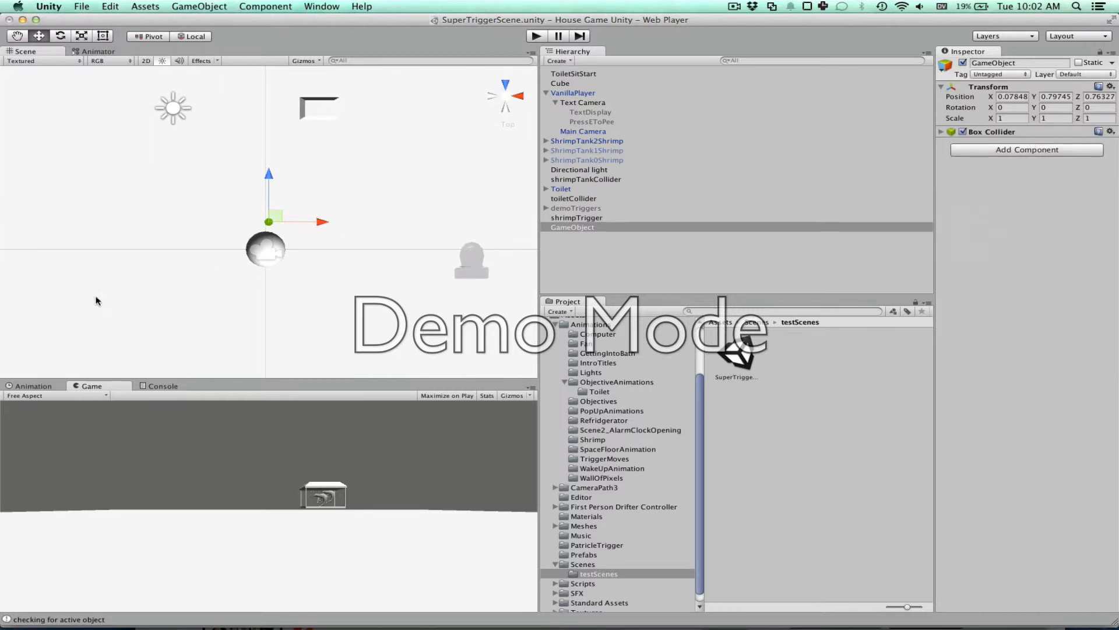
Move the new object onto the toilet and enlarge its Box Collider to about 2.52 in X and 2.53 in Z.
drag(281, 219, 482, 260)
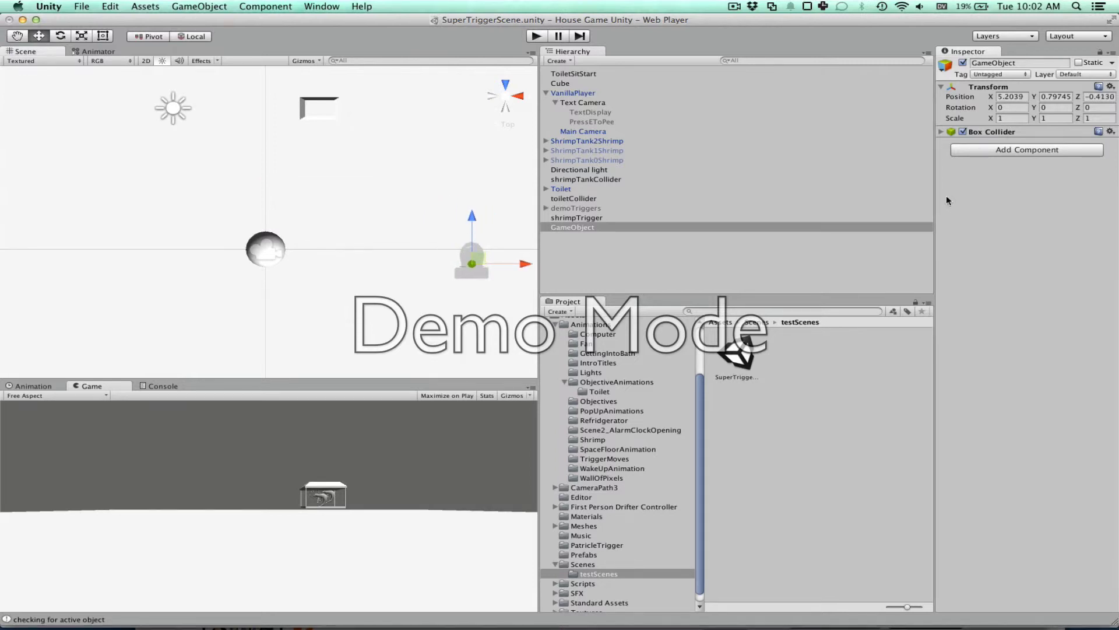
click(986, 150)
key(BackSpace)
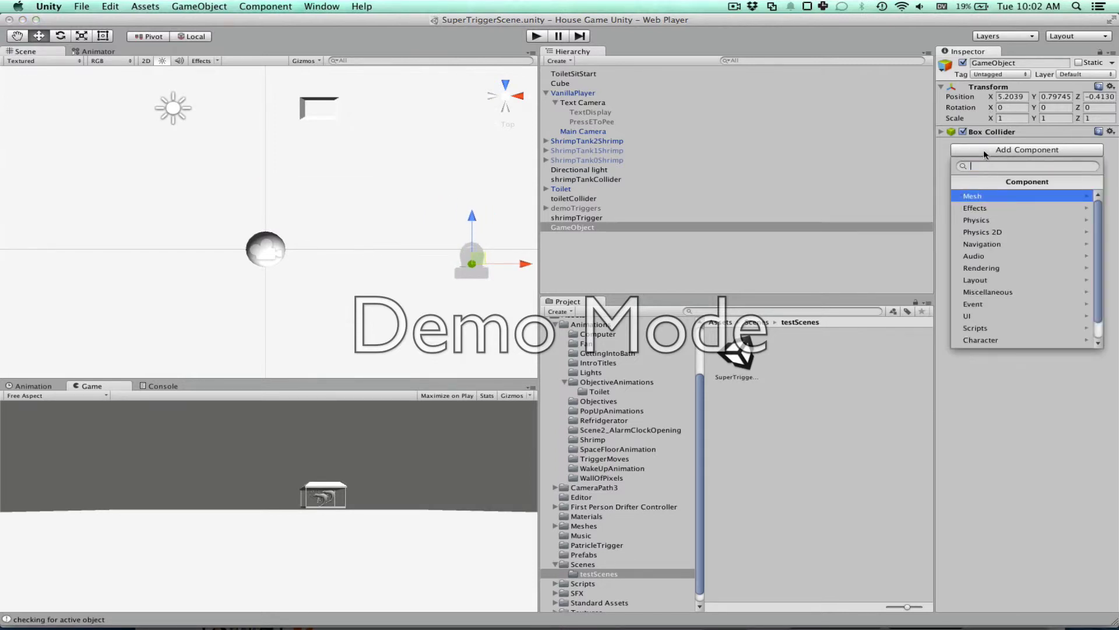
click(956, 150)
click(941, 132)
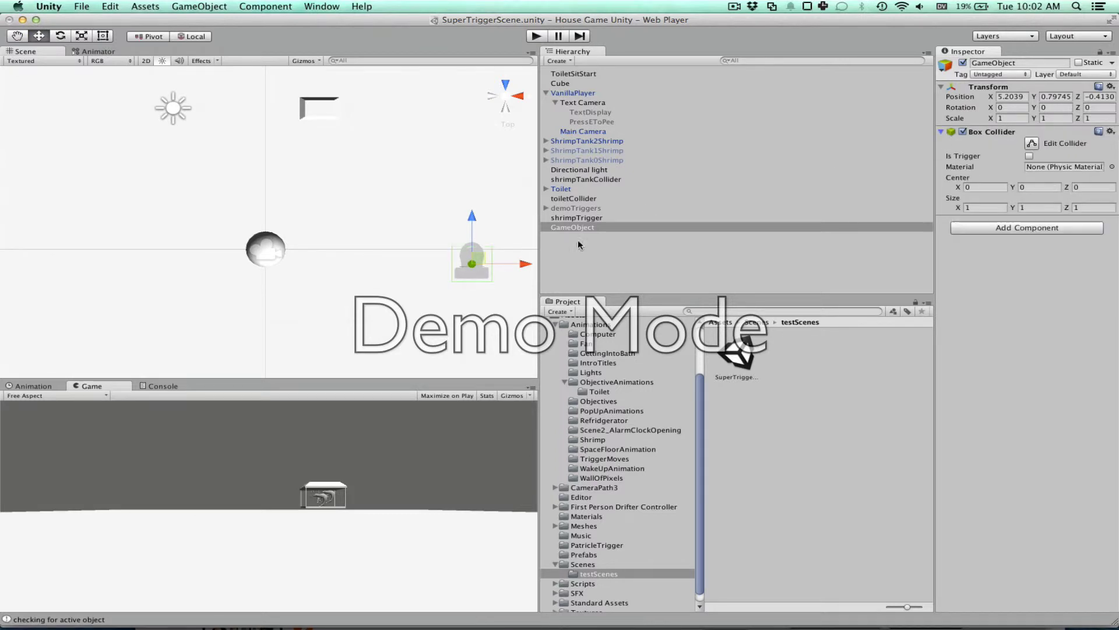
drag(956, 213, 1030, 205)
mouse_move(1067, 210)
mouse_down()
mouse_move(1085, 208)
mouse_move(1053, 206)
mouse_up()
drag(959, 210, 954, 209)
click(1068, 208)
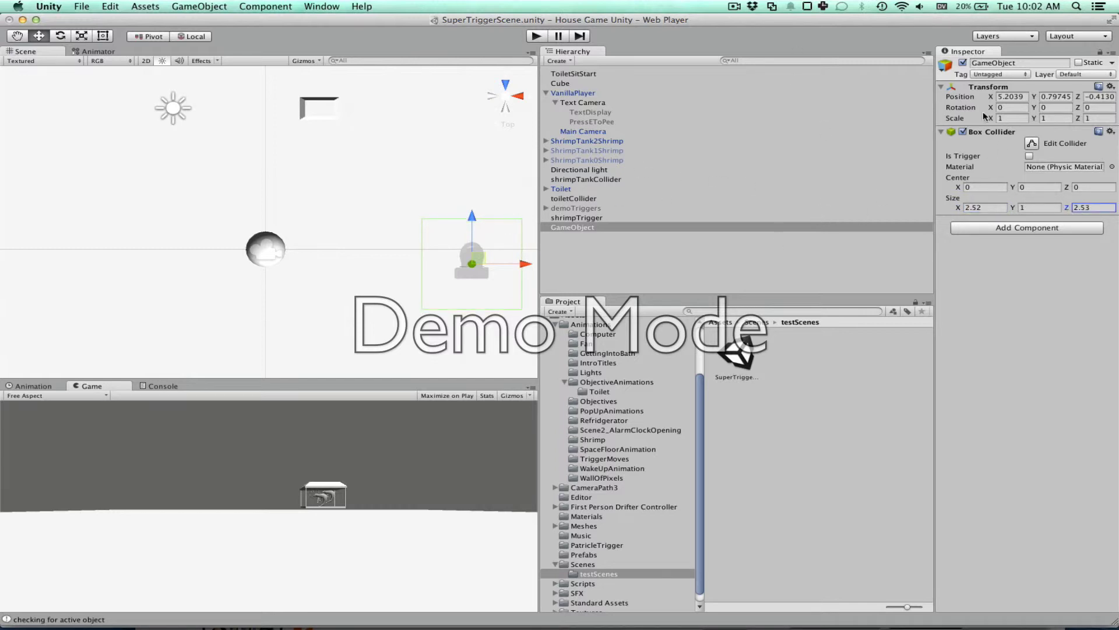
Rename the new object toiletTrigger and add the Super Trigger script to it.
click(1002, 63)
text(T)
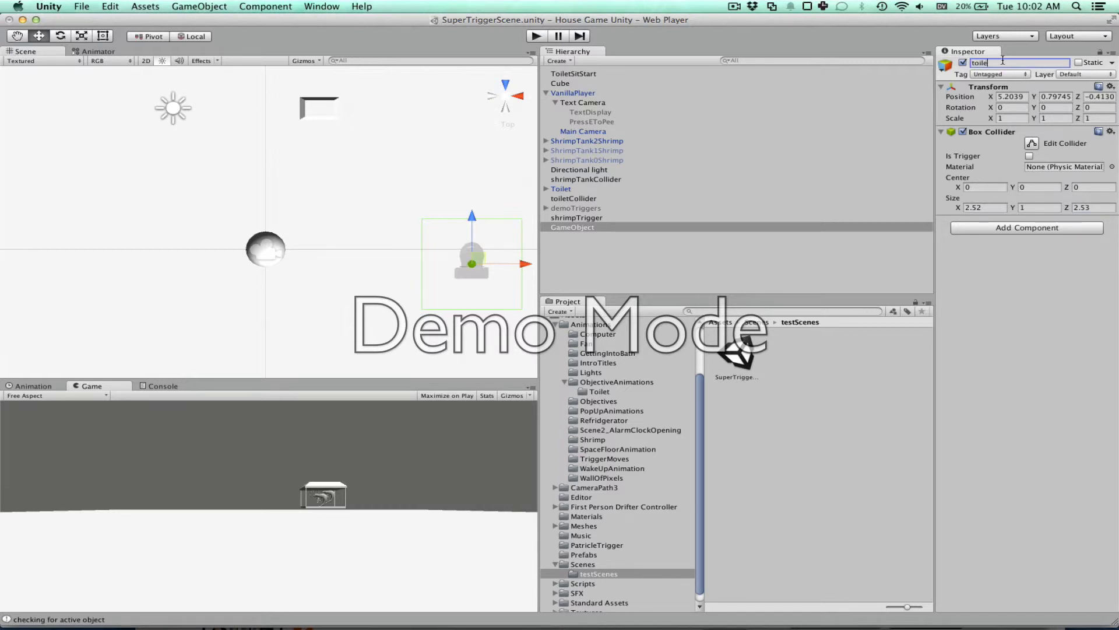
text(oiletTrigger)
key(Return)
click(1025, 232)
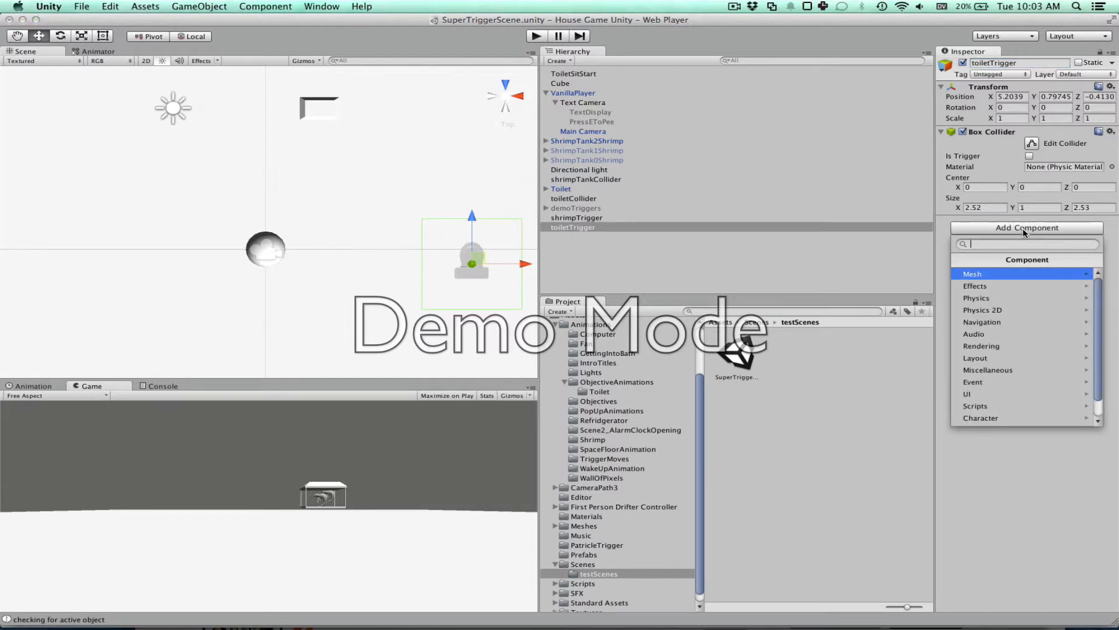
text(super)
key(Return)
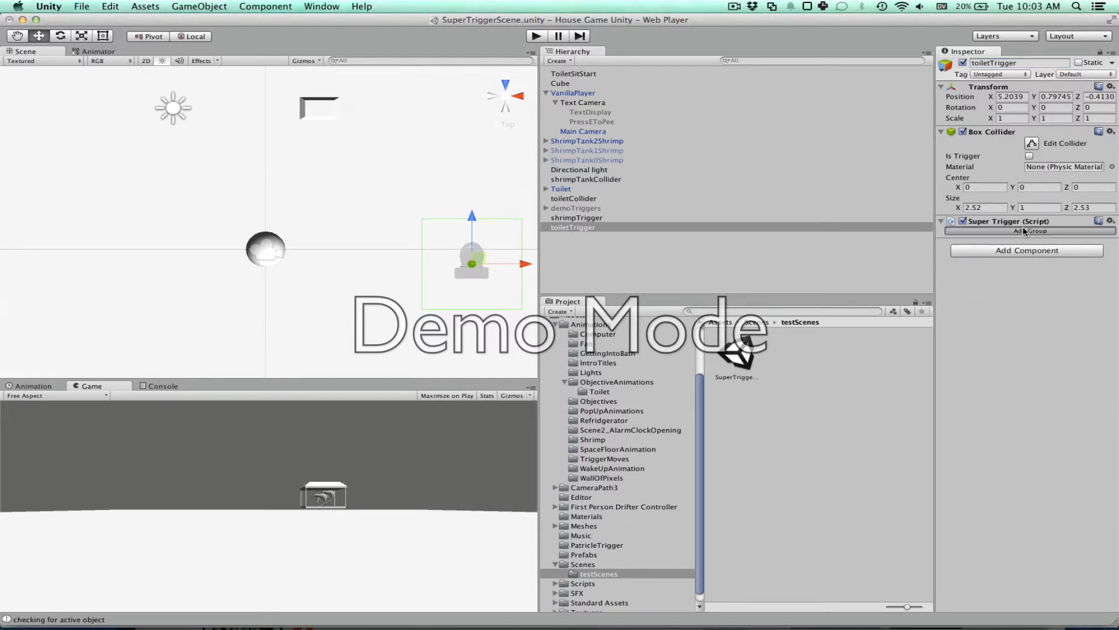
Add a group named ShowPrompt to toiletTrigger's Super Trigger and give it an ENTER_TRIGGER input.
click(1024, 231)
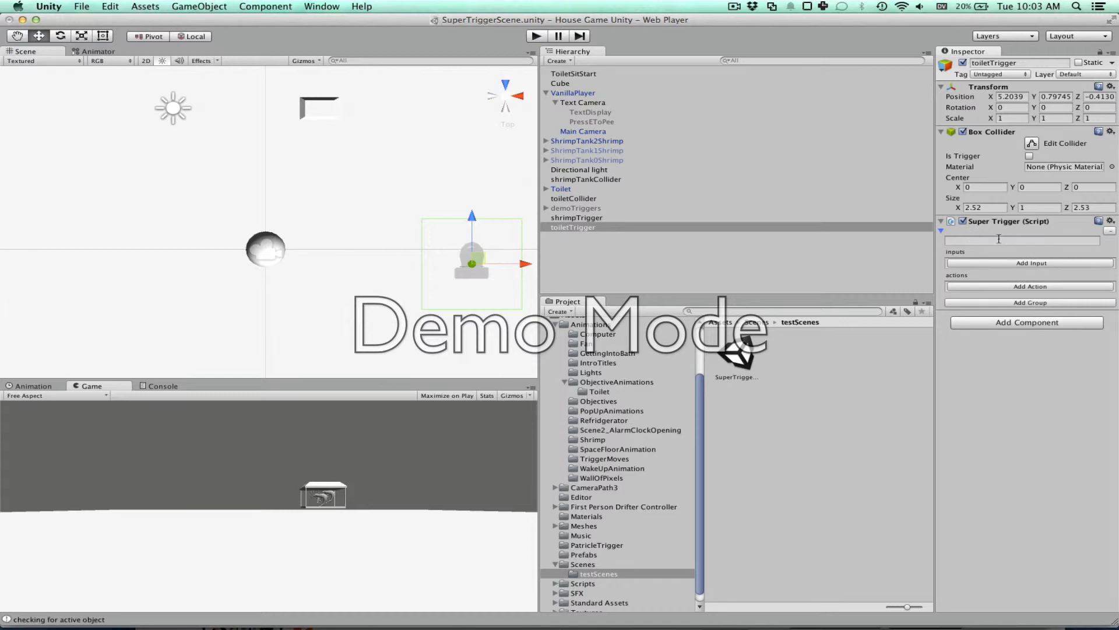
click(997, 240)
text(Show)
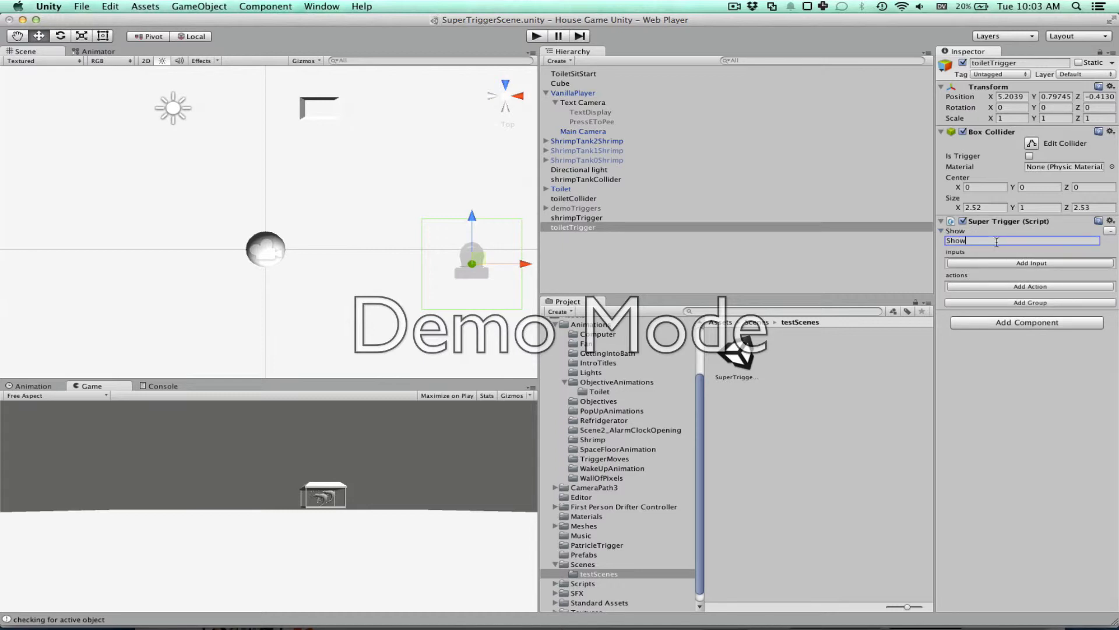
text(Prompt)
click(1076, 263)
click(1016, 263)
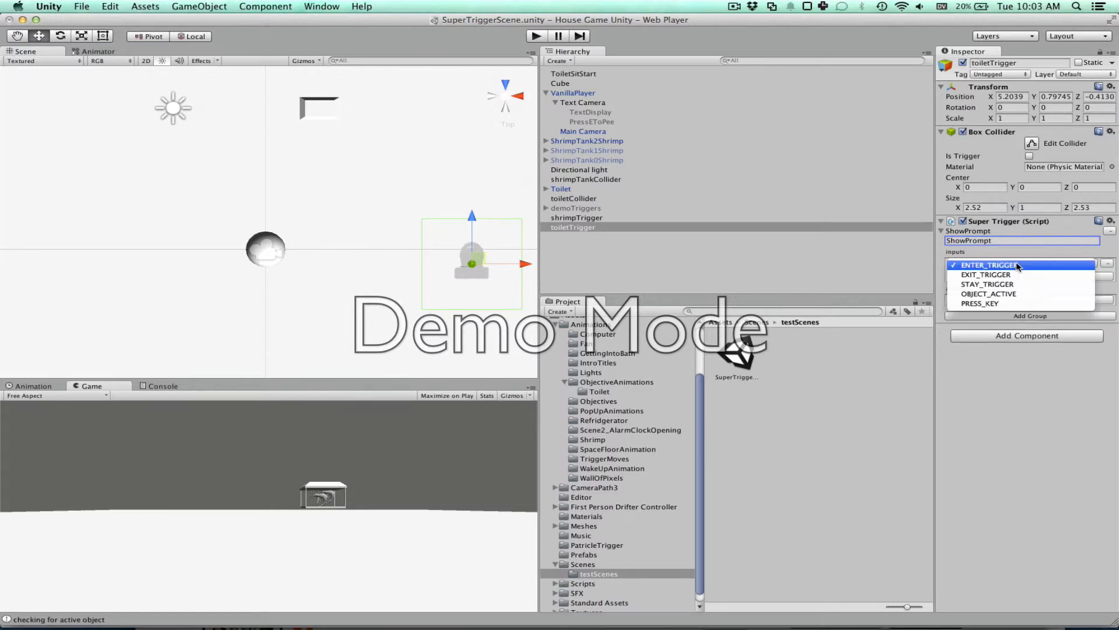
click(1016, 263)
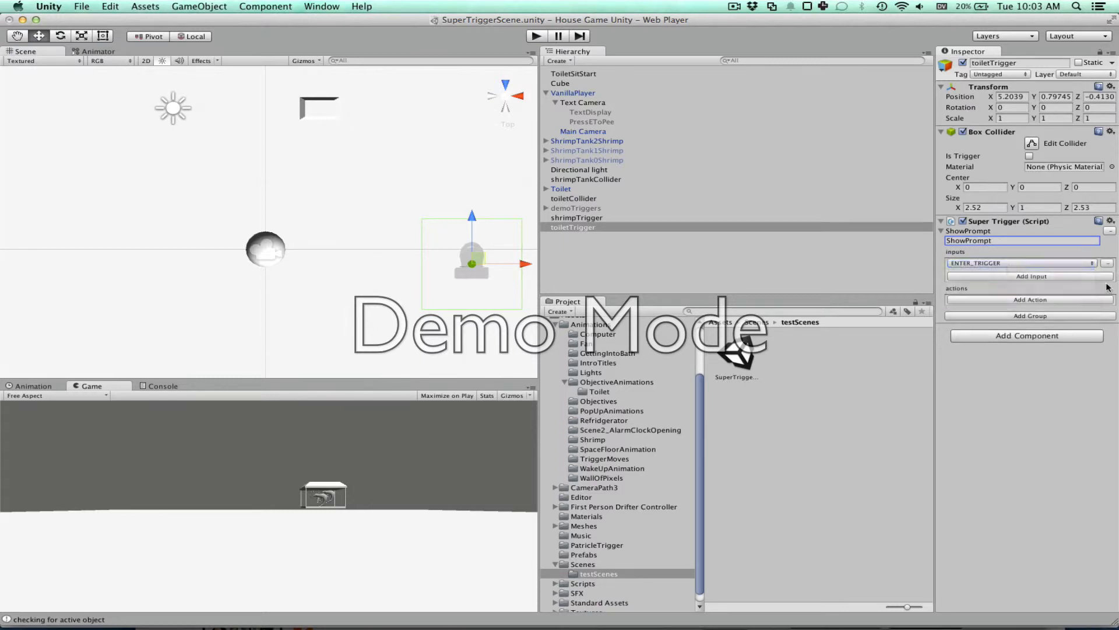
Add an ENABLE_OBJECT action to the ShowPrompt group.
click(1012, 299)
click(991, 299)
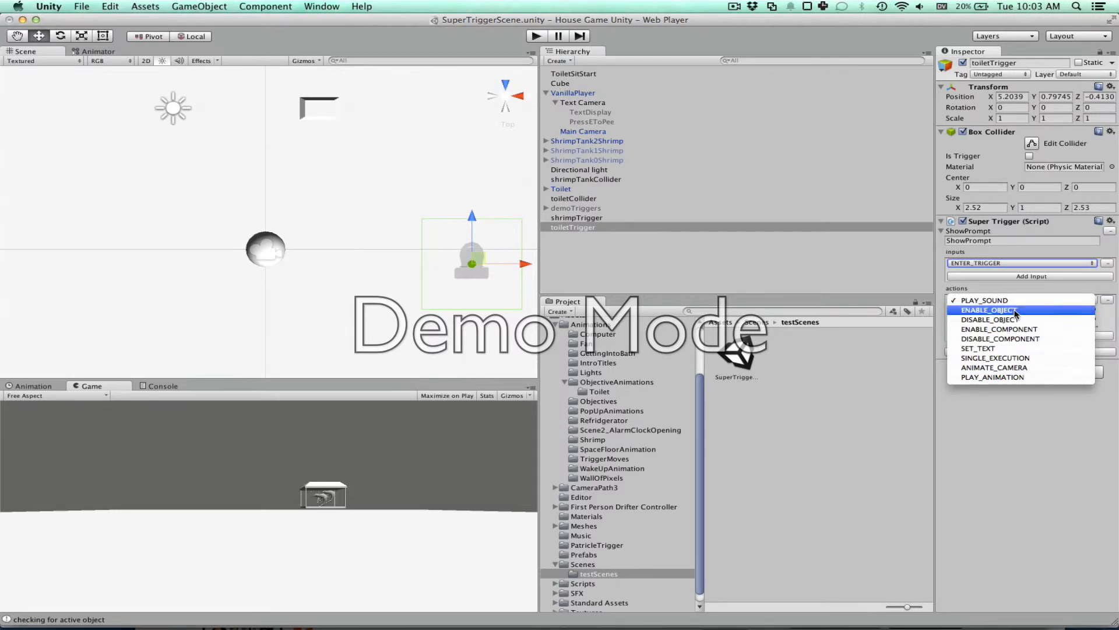
click(1014, 310)
Temporarily activate VanillaPlayer's PressEToPee object to preview its prompt in the game view, and deactivate it again.
click(592, 121)
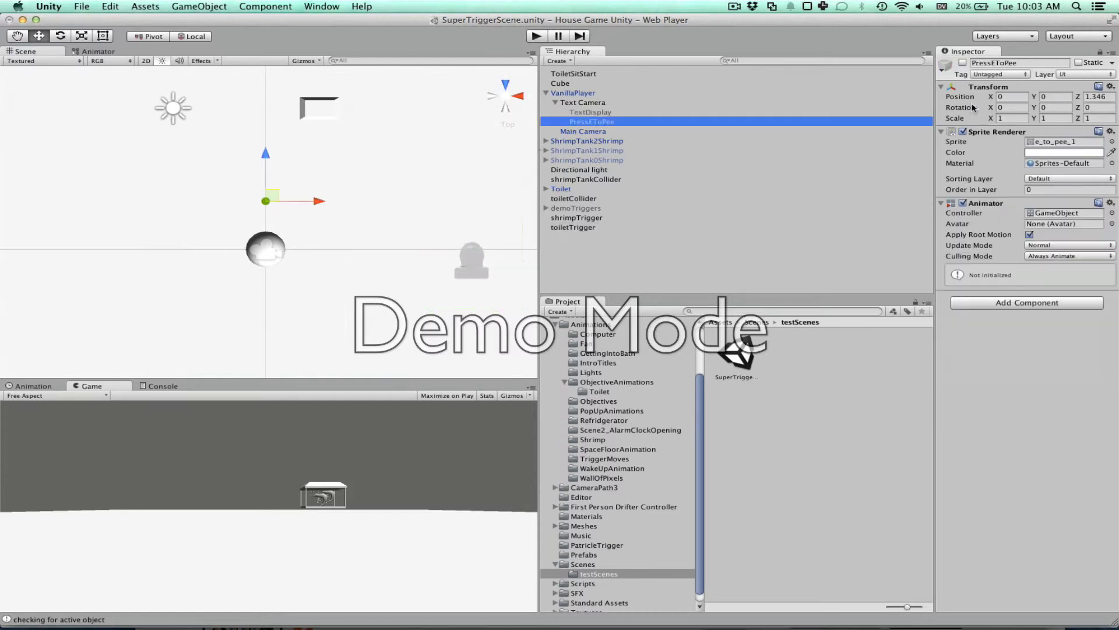
click(963, 63)
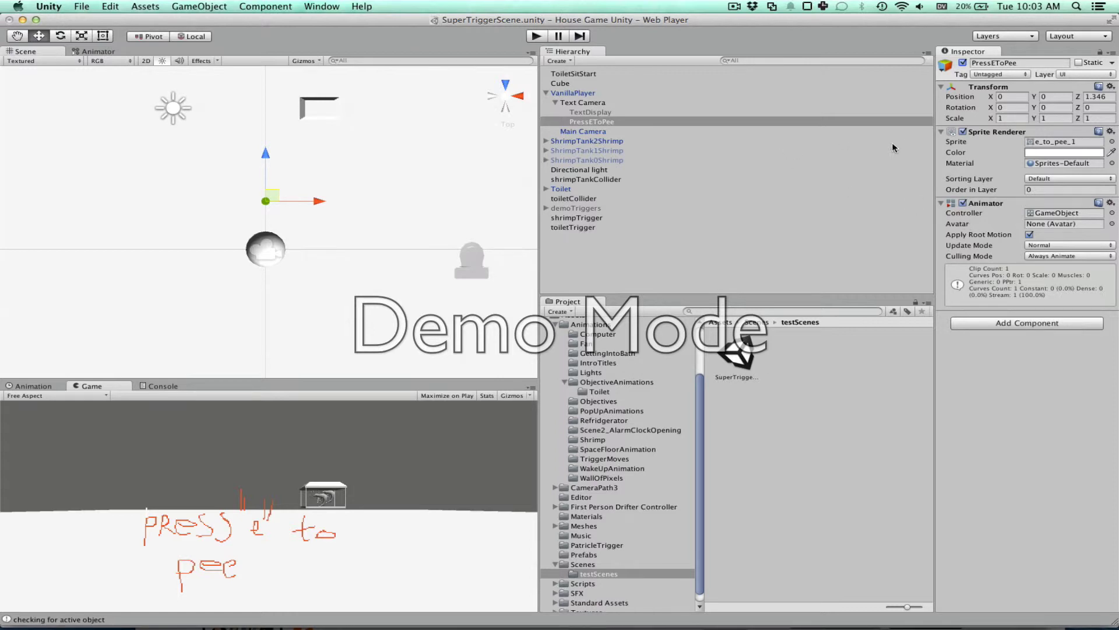
click(962, 62)
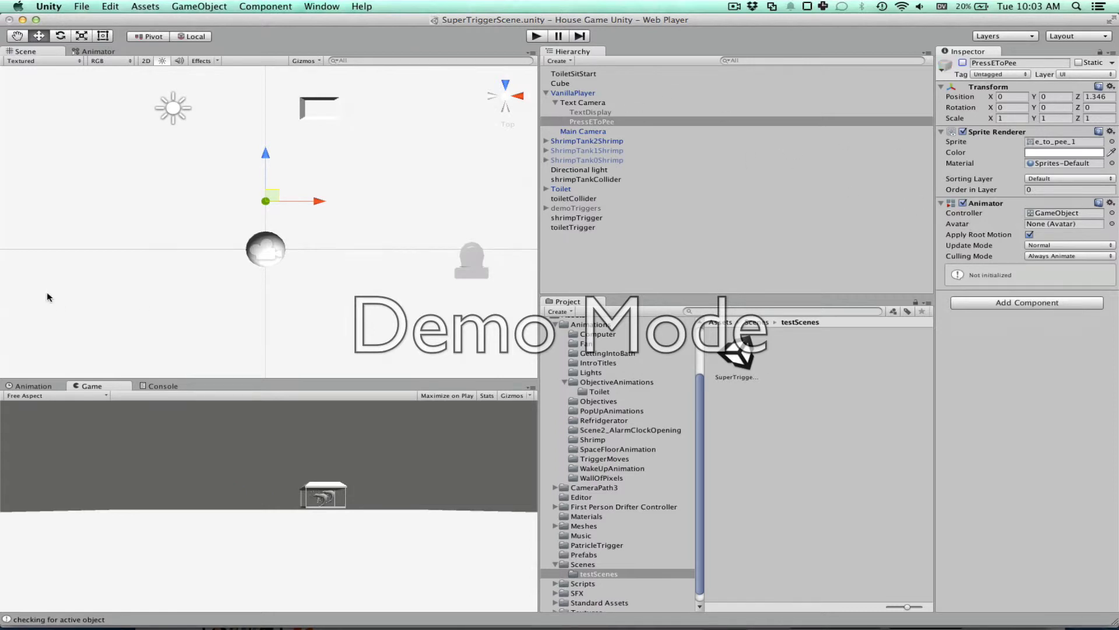
Assign PressEToPee as the target object of toiletTrigger's ENABLE_OBJECT action.
click(586, 228)
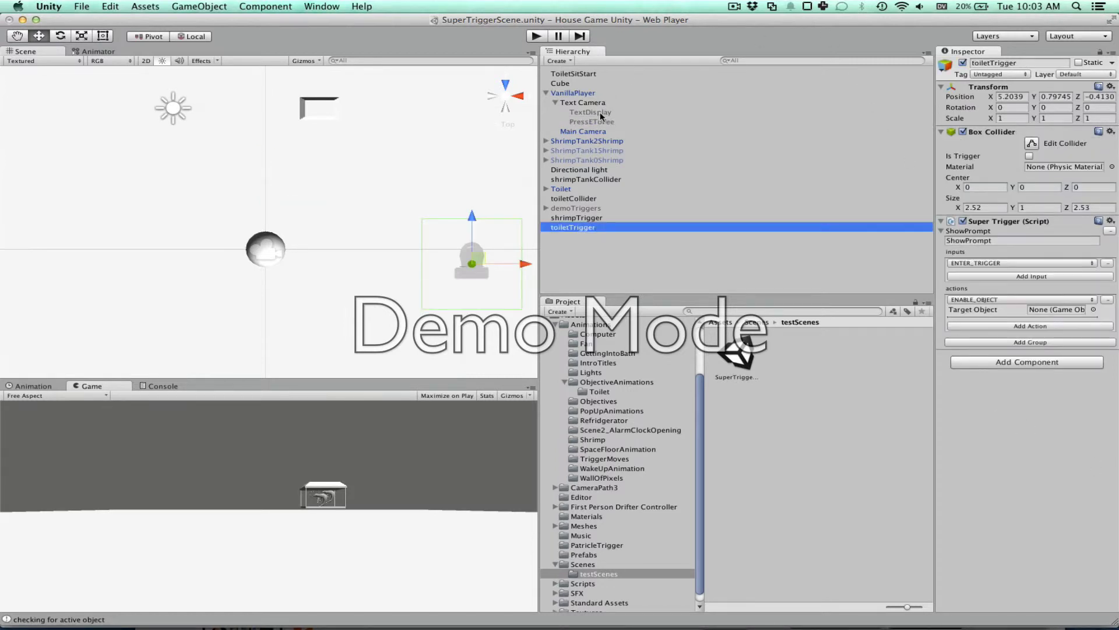
drag(591, 122, 1043, 307)
Add a second group to toiletTrigger's Super Trigger and rename it HidePrompt.
click(1037, 342)
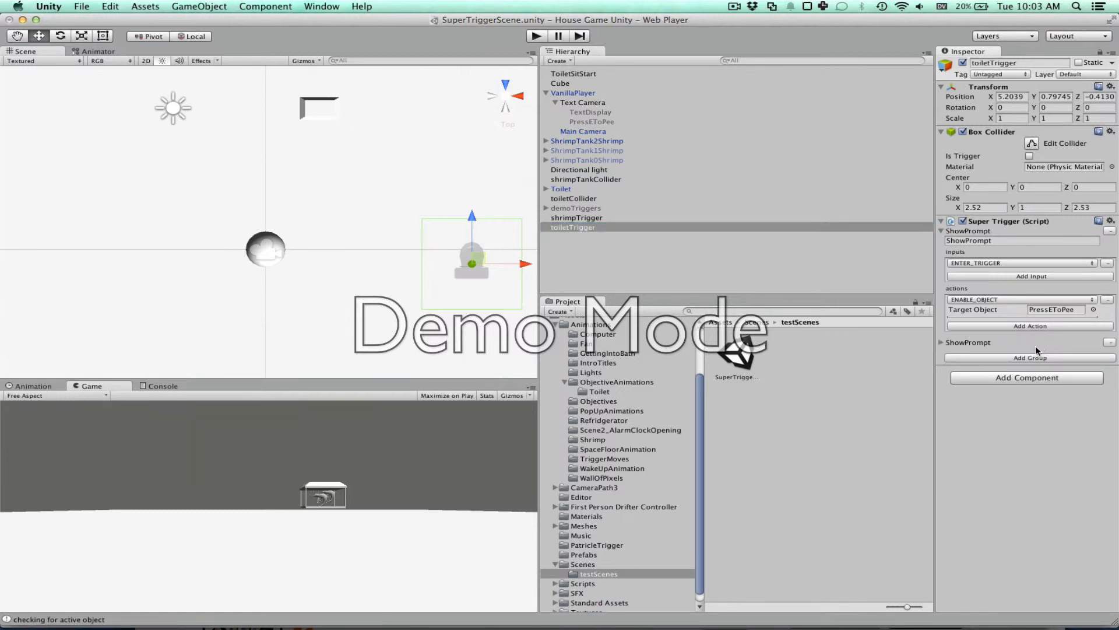
click(948, 344)
click(941, 343)
click(965, 353)
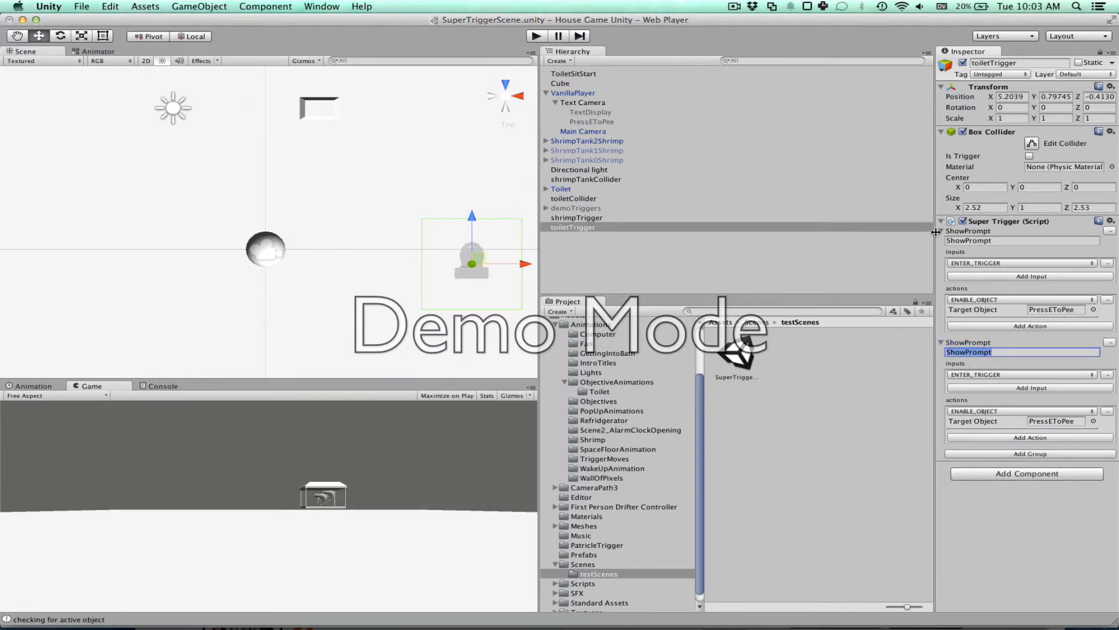
drag(957, 352, 935, 232)
text(DH)
key(BackSpace)
key(BackSpace)
text(Hide)
Set HidePrompt's input to EXIT_TRIGGER and its action to DISABLE_OBJECT, and collapse both prompt groups.
click(1000, 375)
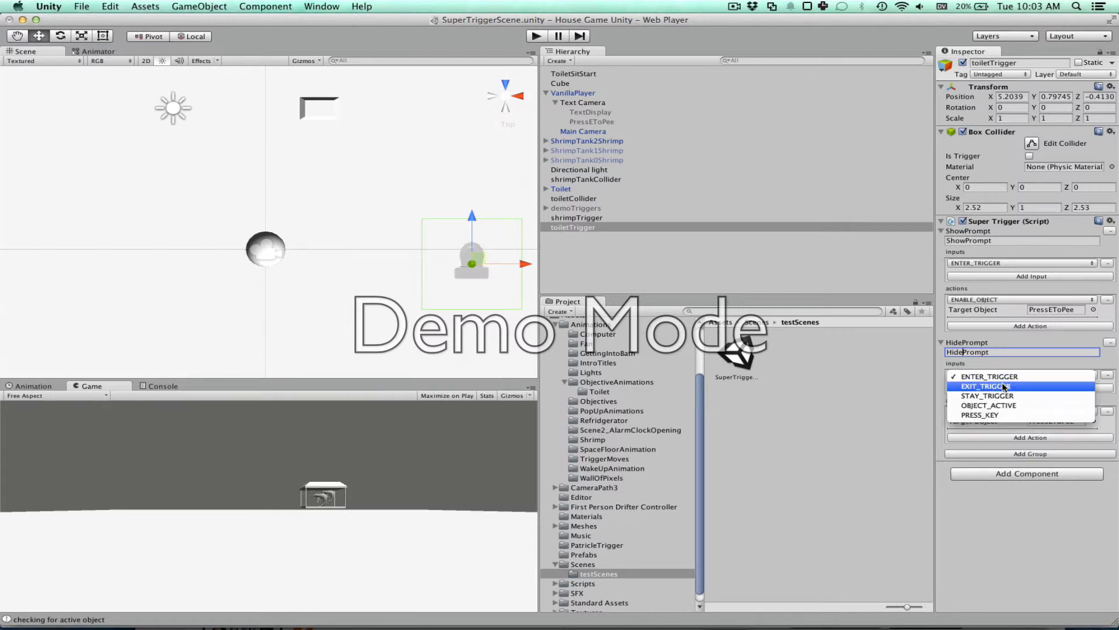
click(1004, 385)
click(1020, 411)
click(1001, 421)
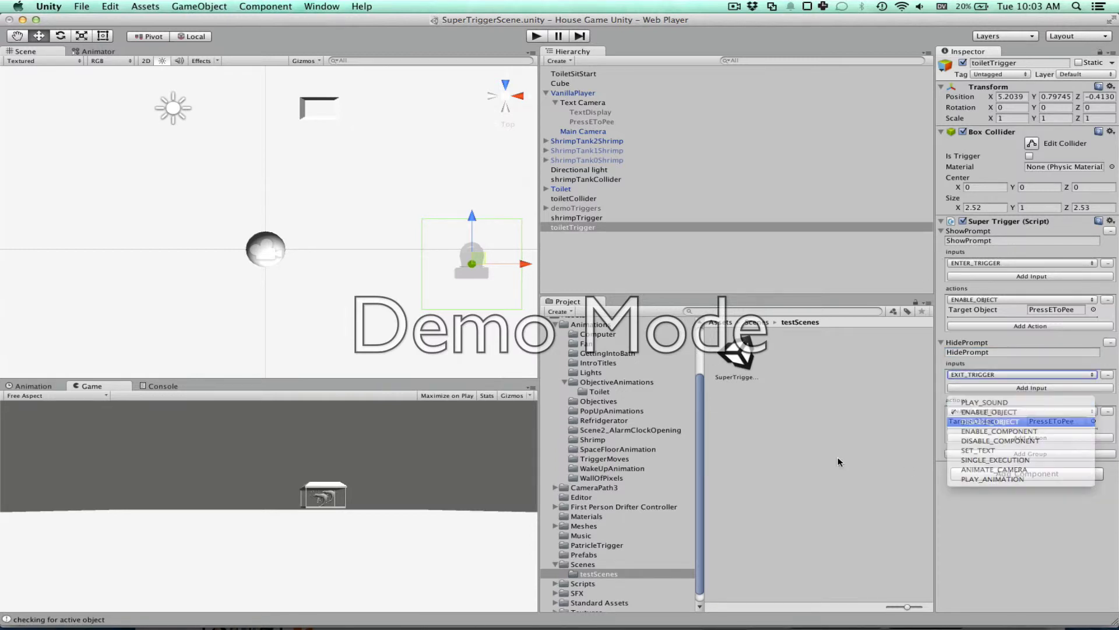
click(940, 231)
click(941, 247)
Play the scene, walk up to the toilet to test the prompt trigger, and stop playback.
key(super+p)
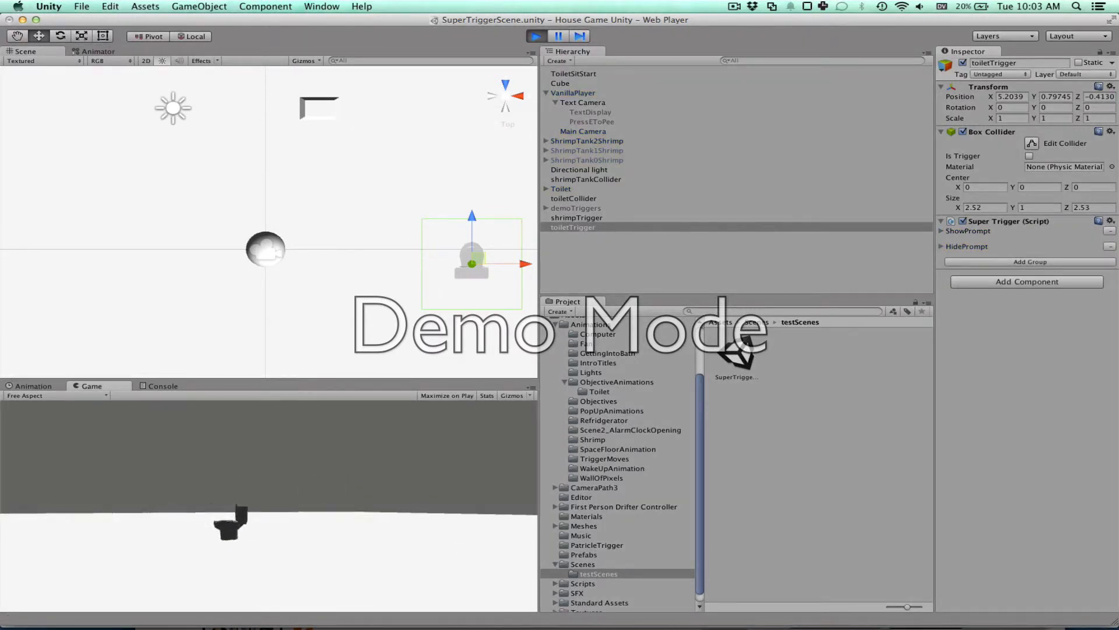
key(w)
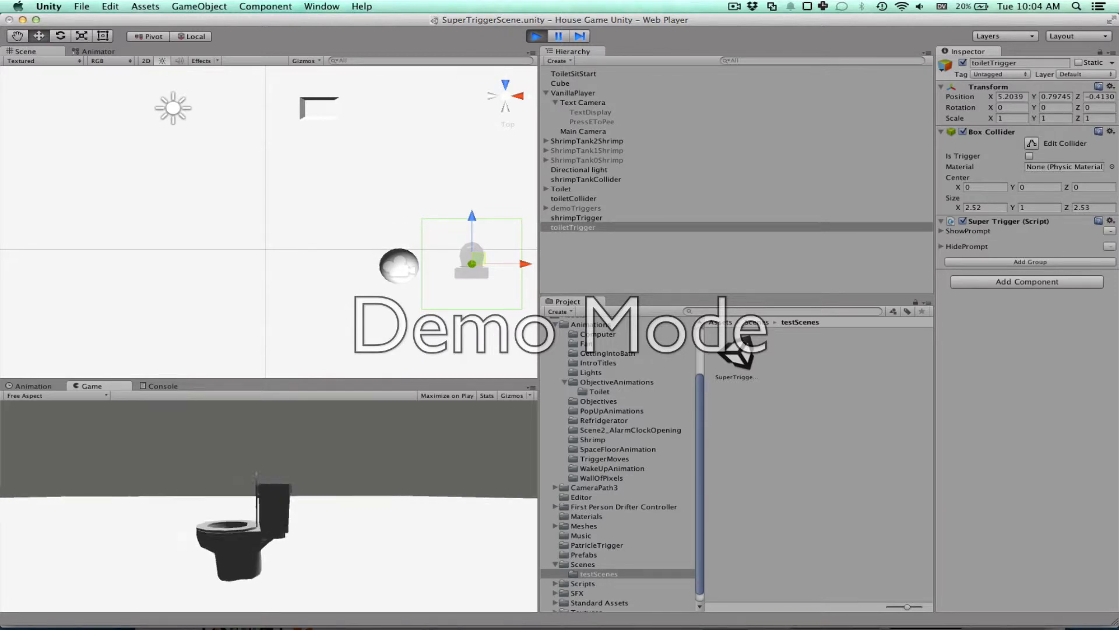
key(a)
key(super+p)
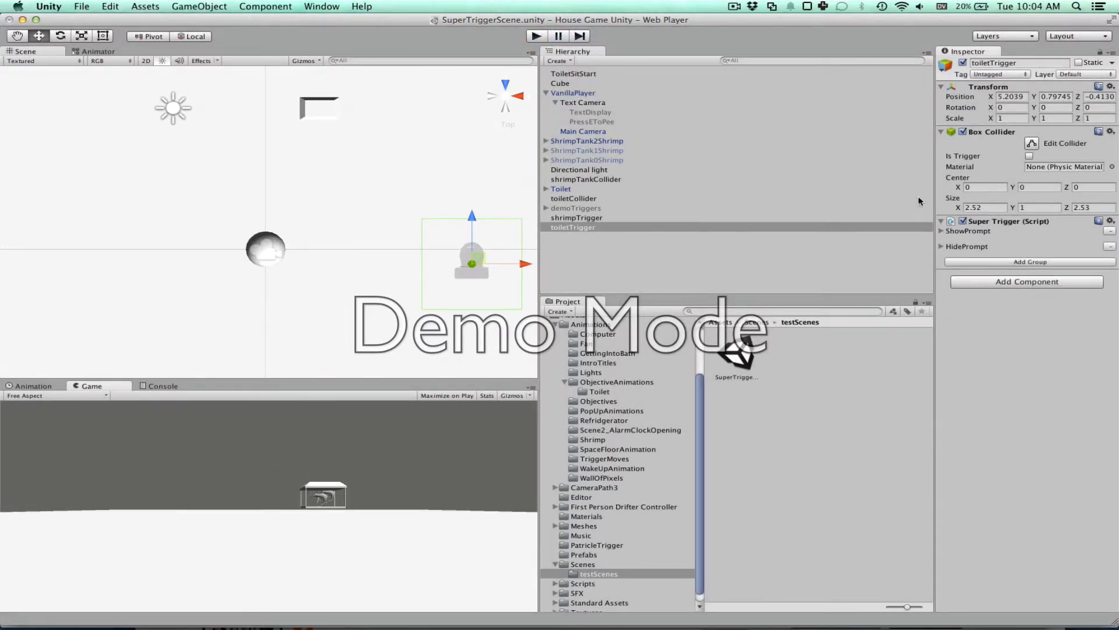
Enlarge toiletTrigger's Box Collider to 3.34 in X and 3.4 in Z.
click(957, 208)
drag(957, 209, 979, 214)
click(1081, 207)
text(3.4)
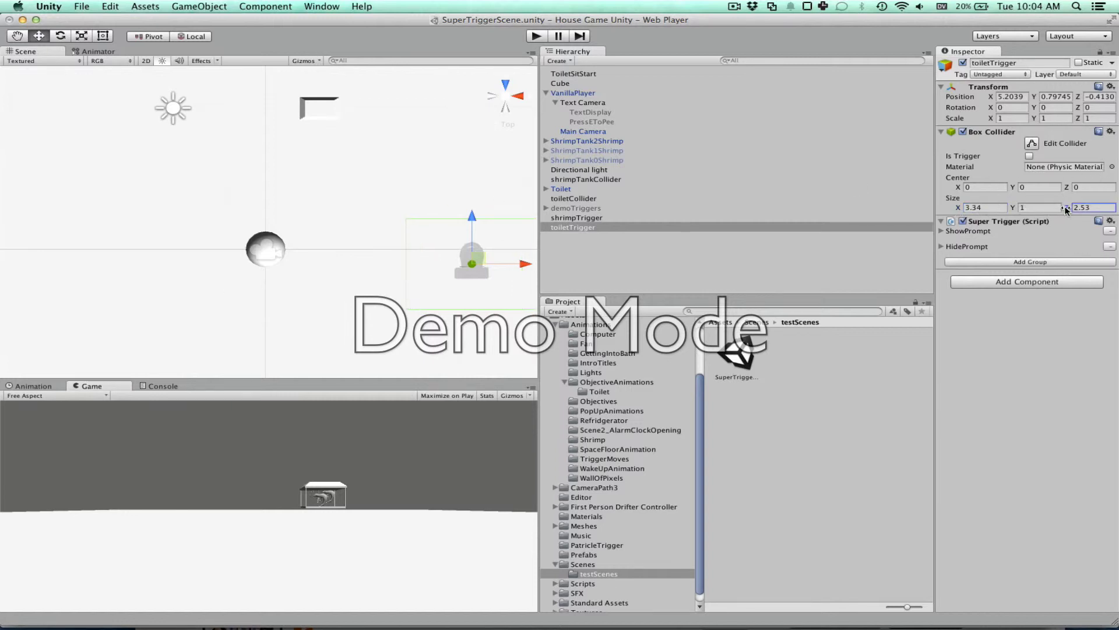
Play the scene again, walk toward the toilet to test the enlarged collider, and stop playback.
key(super+p)
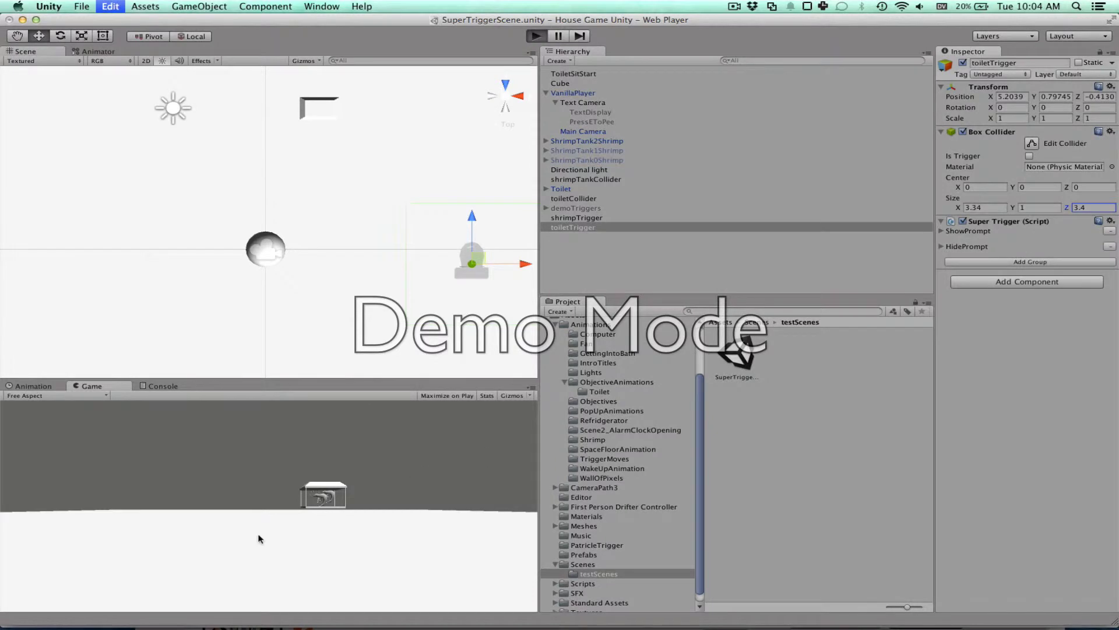
key(w)
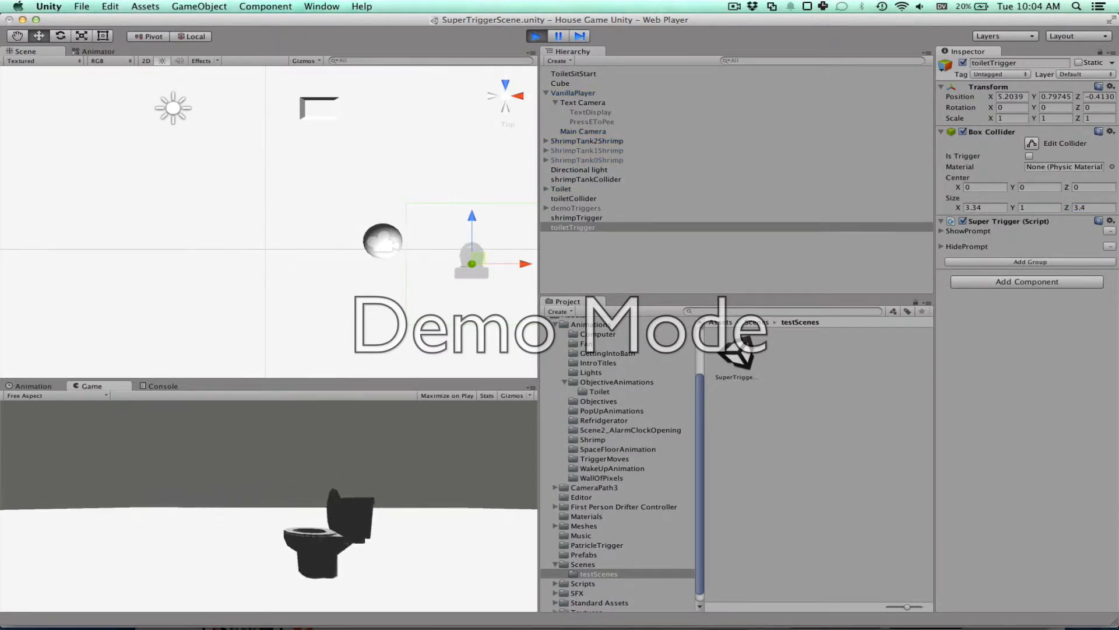
key(super+p)
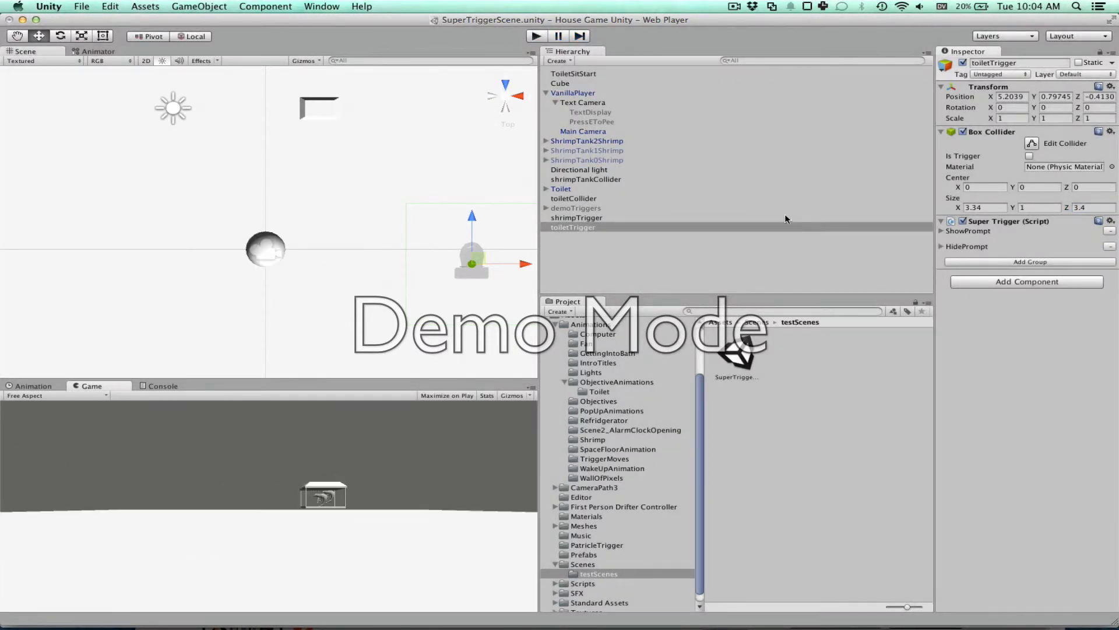
Make toiletTrigger's Box Collider a trigger, and play the scene to test the toilet prompt before stopping playback.
click(1030, 156)
key(super+p)
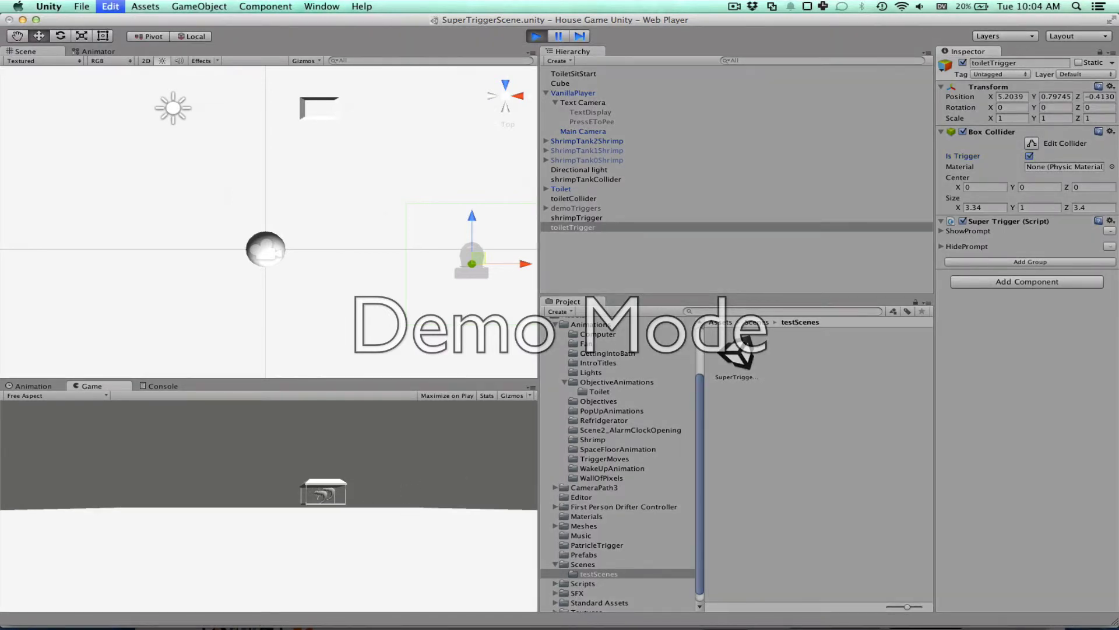
key(w)
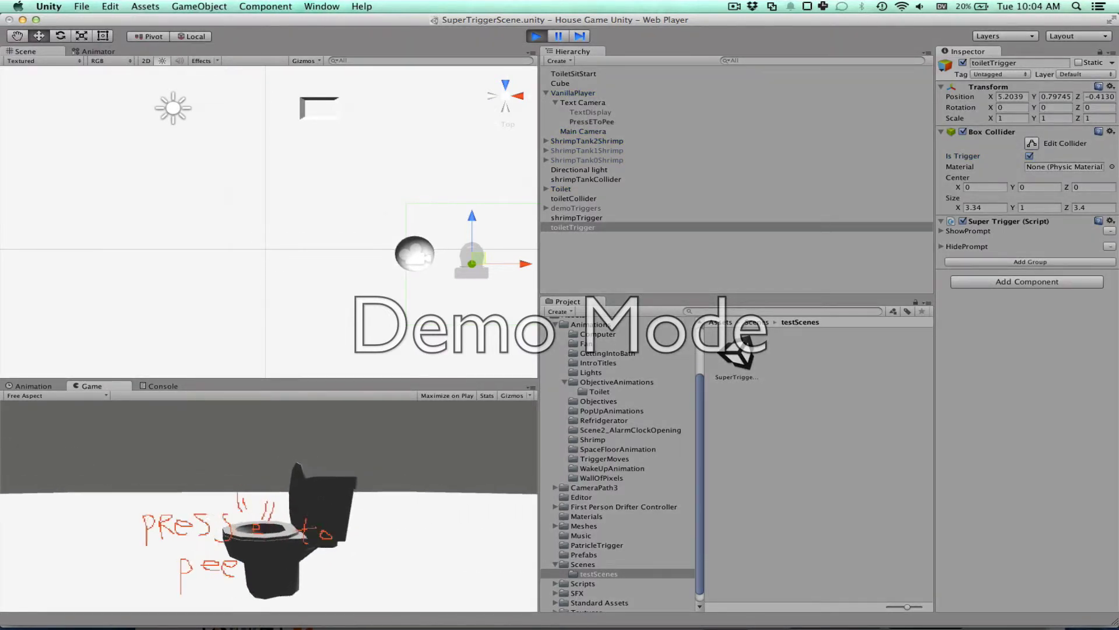
key(a)
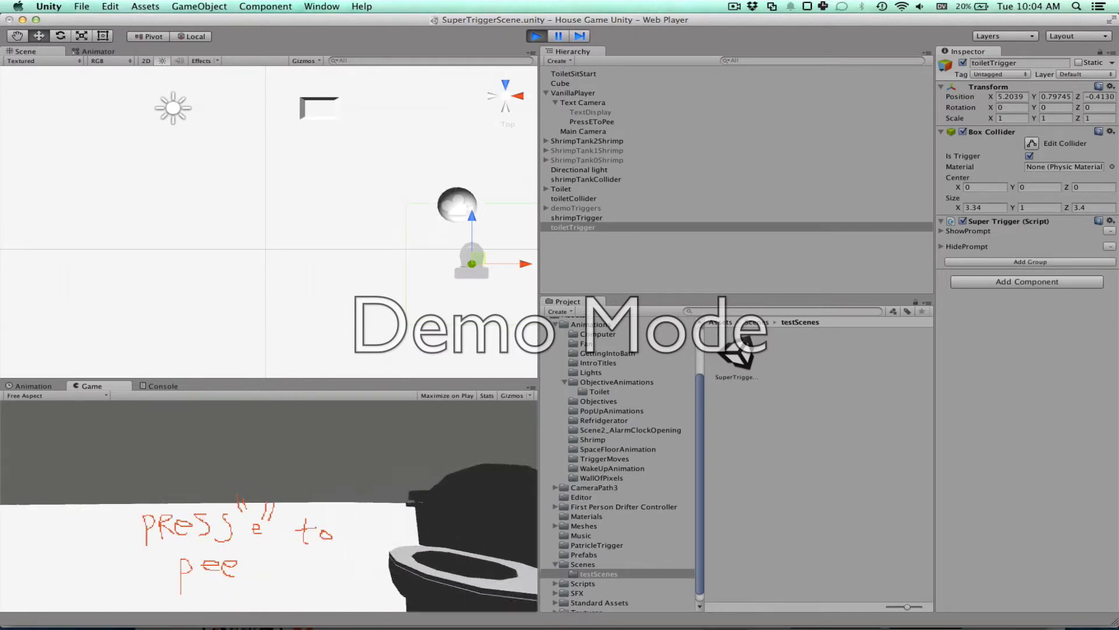
key(s)
key(w)
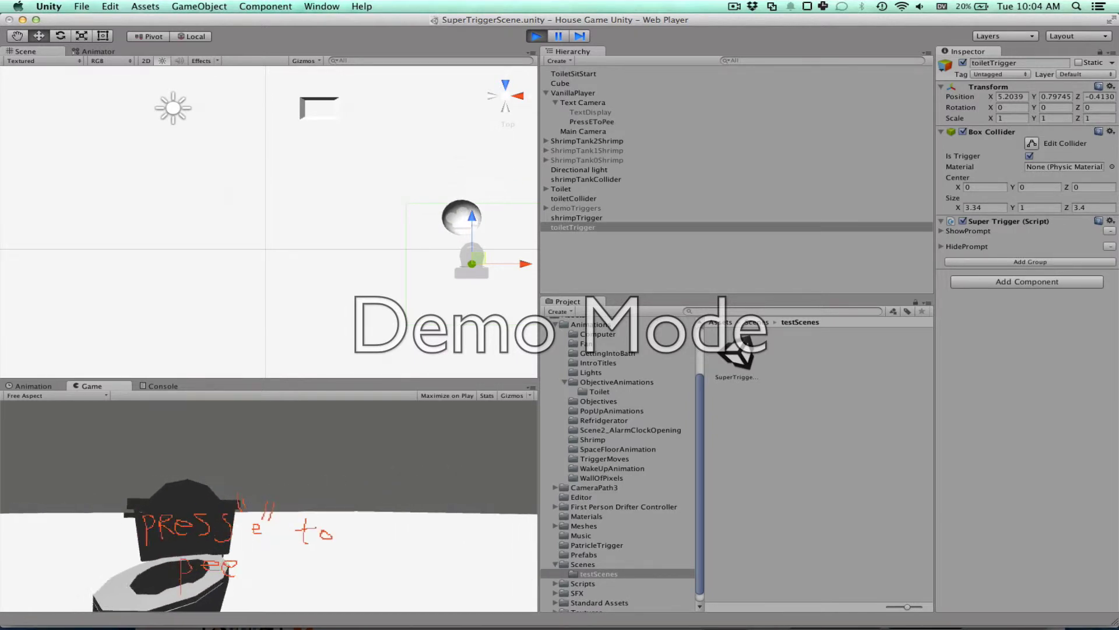
key(s)
key(super+p)
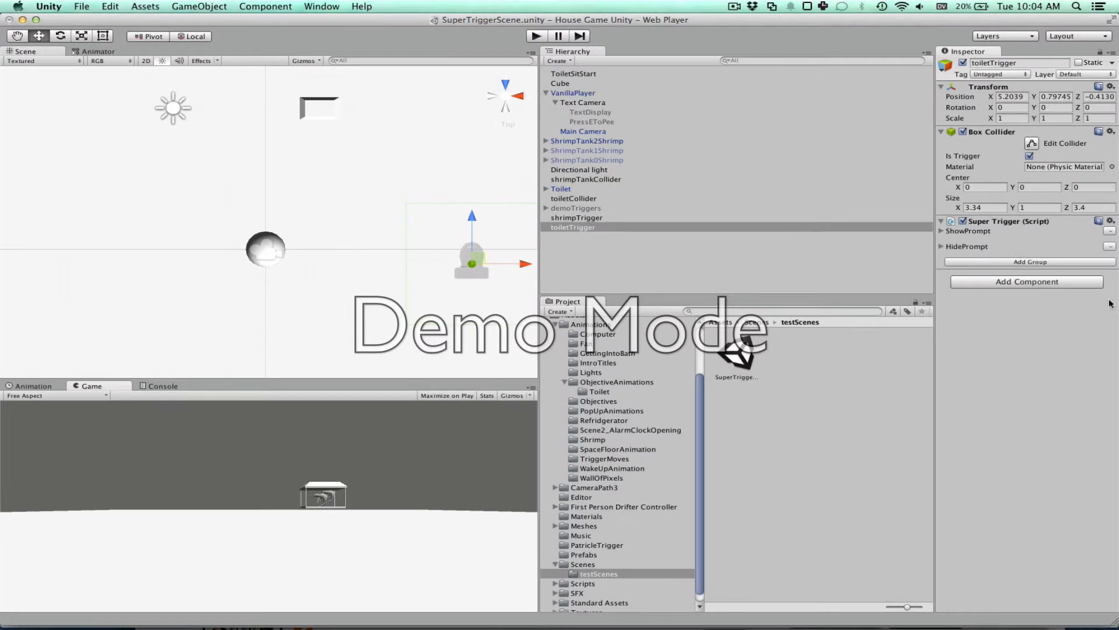
Add a third group to toiletTrigger's Super Trigger and name it PressEtoPee.
click(960, 261)
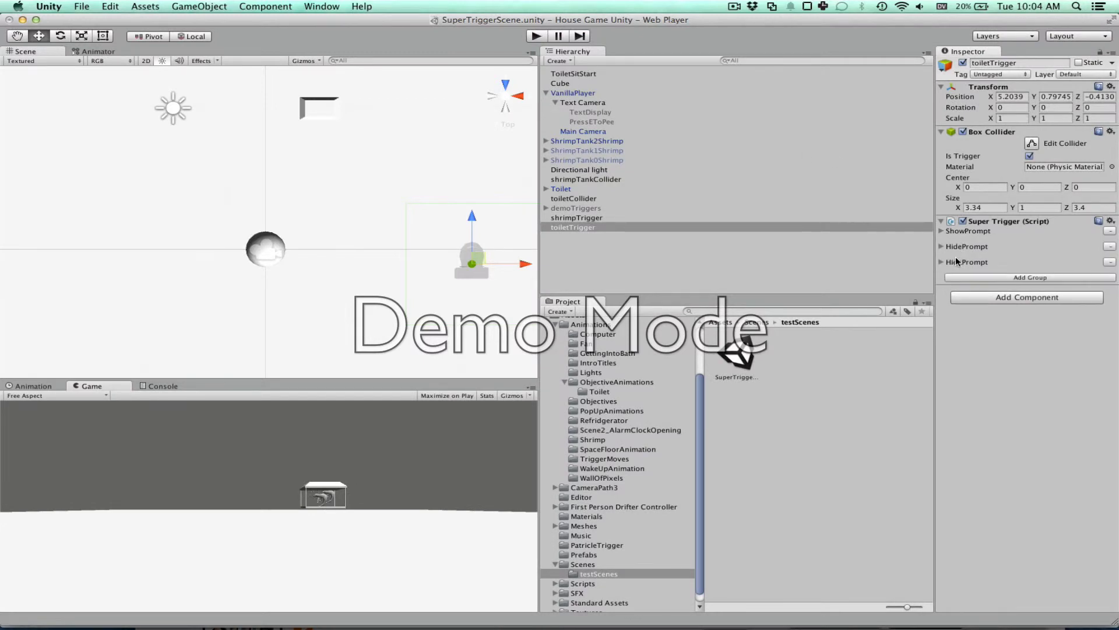
click(941, 262)
click(1017, 270)
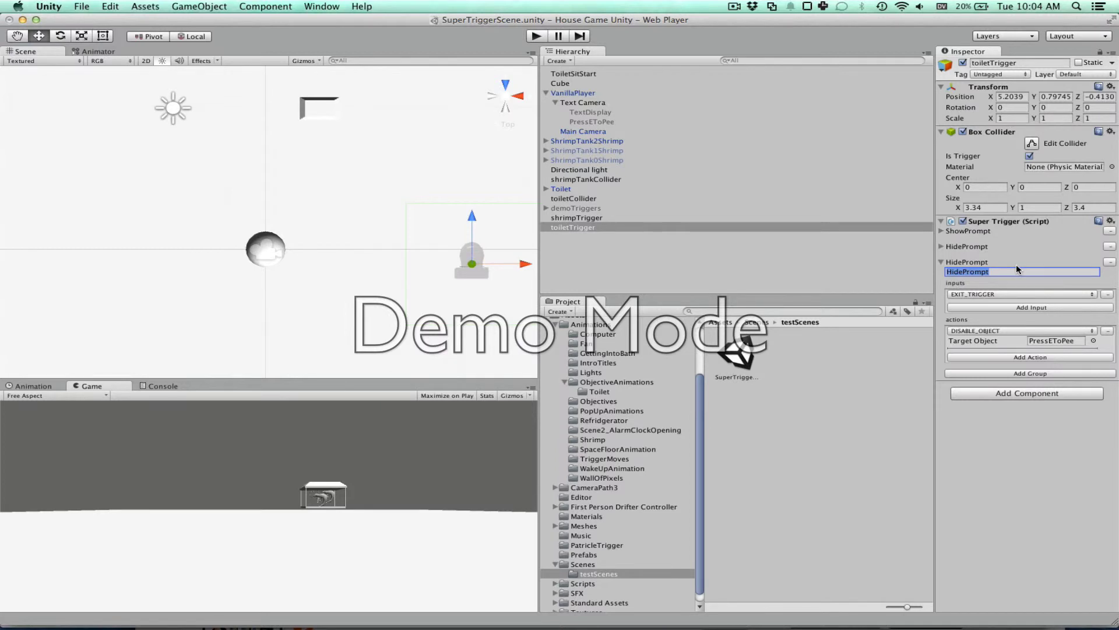
text(PressEtoPee)
Set PressEtoPee's input to STAY_TRIGGER and add a PRESS_KEY input using the E key.
click(1034, 293)
click(1014, 305)
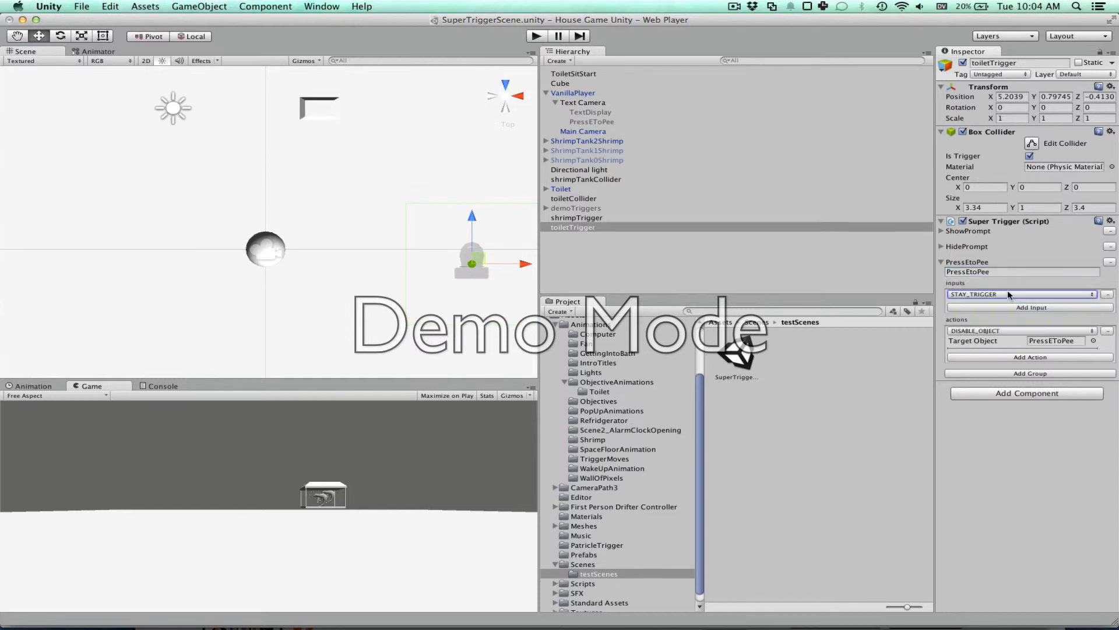
click(1005, 309)
click(1002, 306)
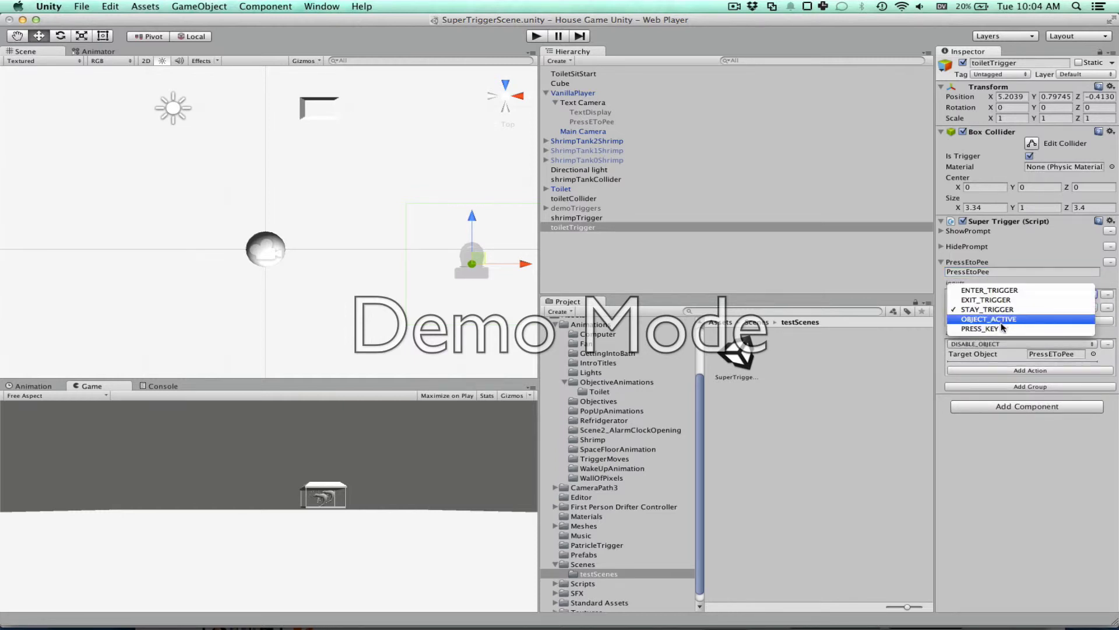
click(994, 328)
click(991, 321)
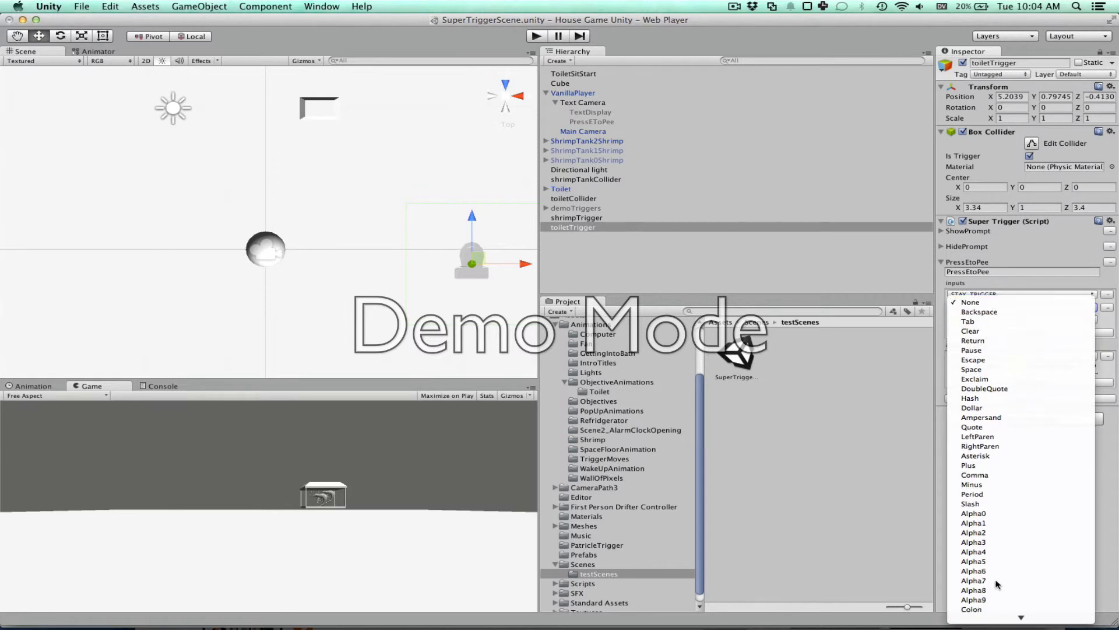
key(Down)
key(Down)
key(Down)
key(Down)
key(Down)
key(Down)
key(Down)
key(Down)
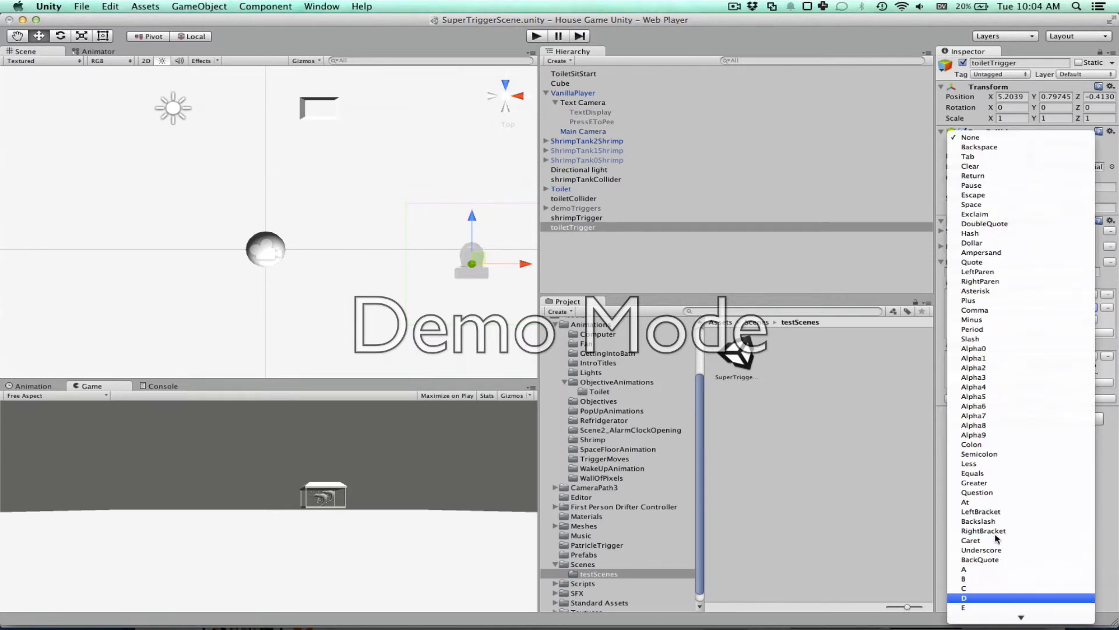
key(Return)
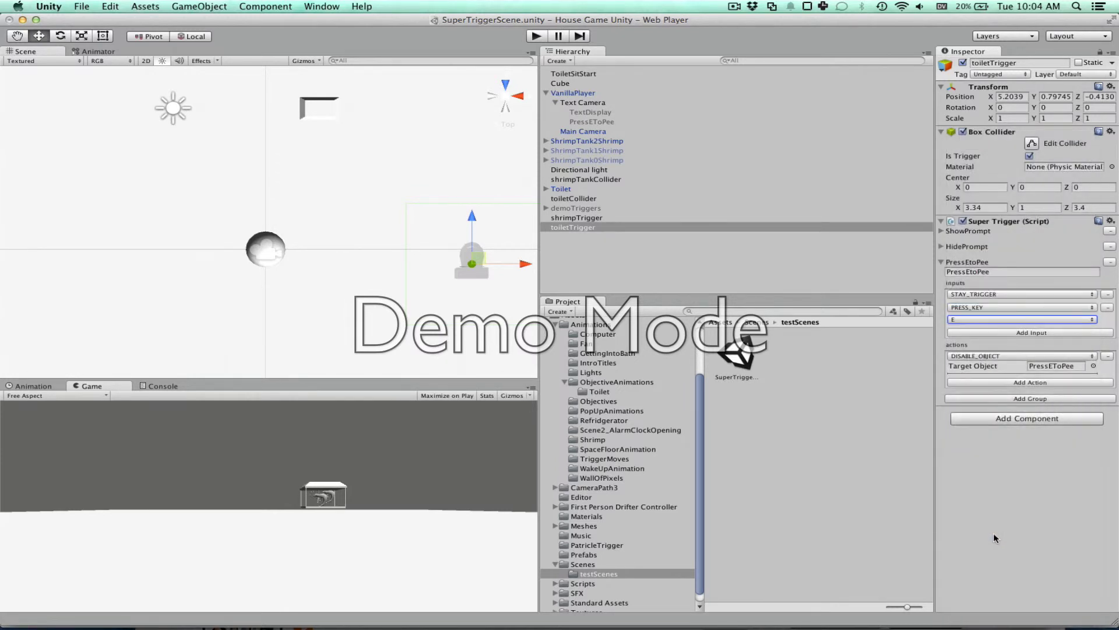
Keep PressEtoPee's first action as DISABLE_OBJECT and assign toiletTrigger as its target object.
click(1004, 356)
key(Escape)
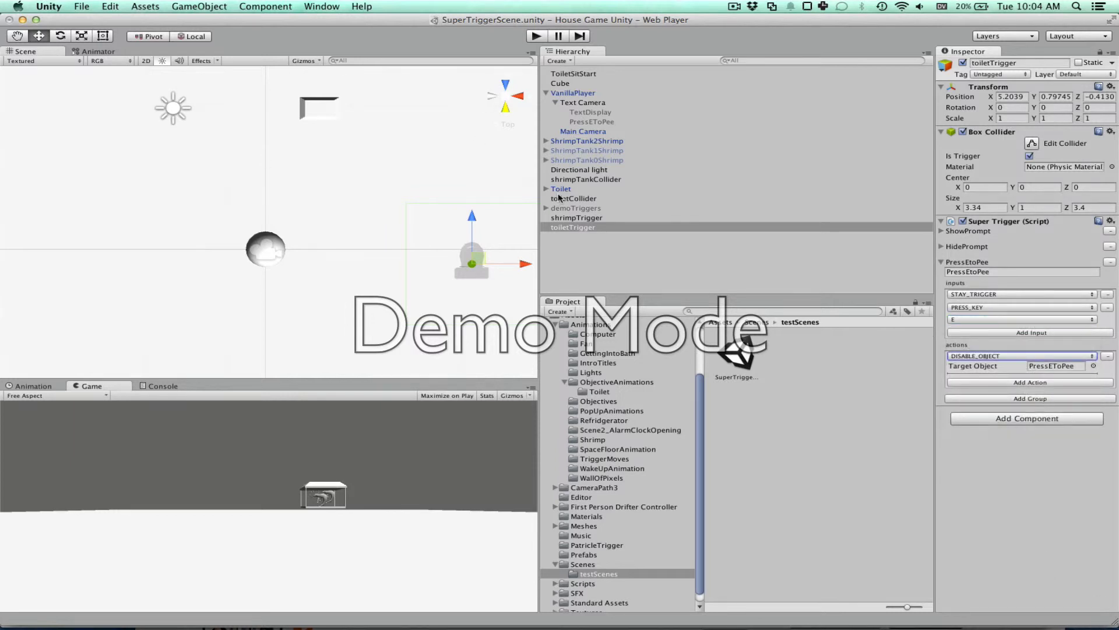
drag(575, 227, 1073, 365)
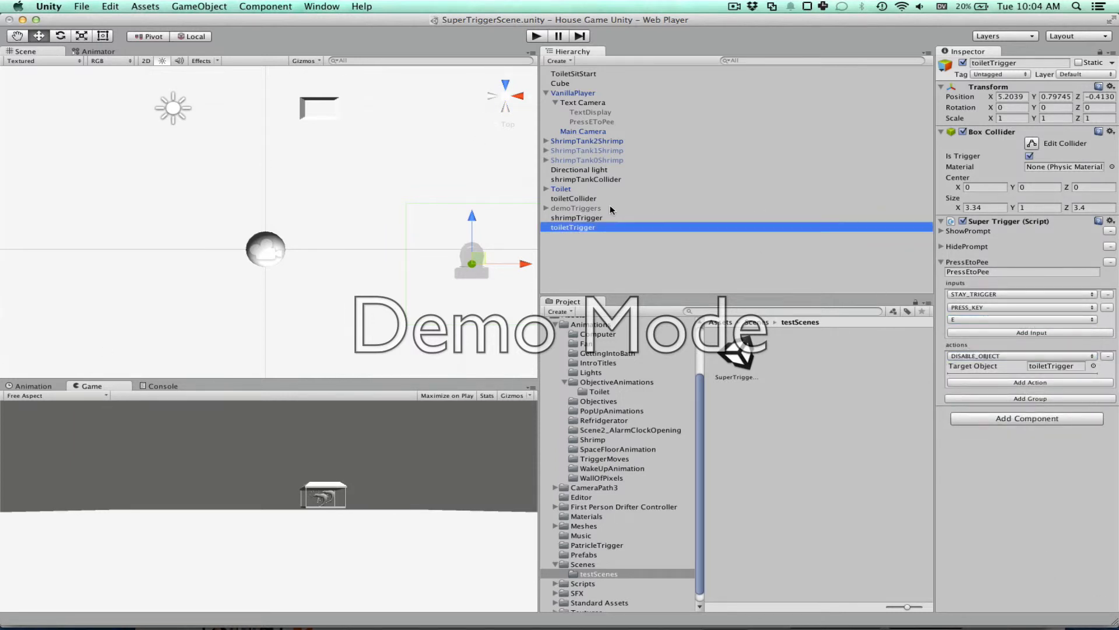
Add a second PressEtoPee action of type ENABLE_OBJECT with shrimpTrigger as its target object.
click(1063, 381)
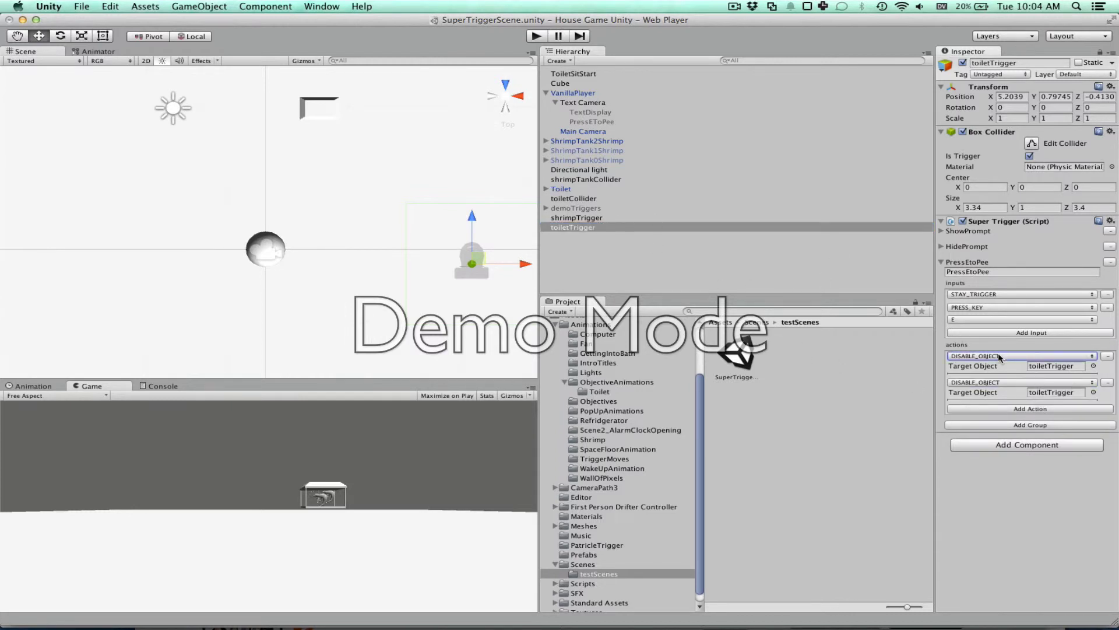
click(993, 383)
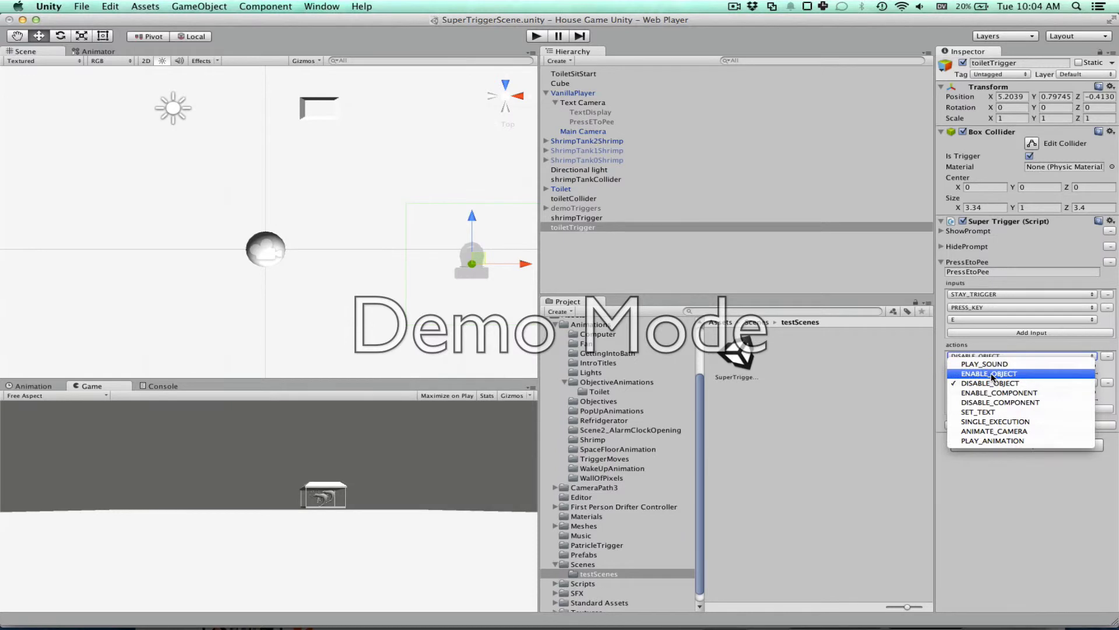
click(993, 374)
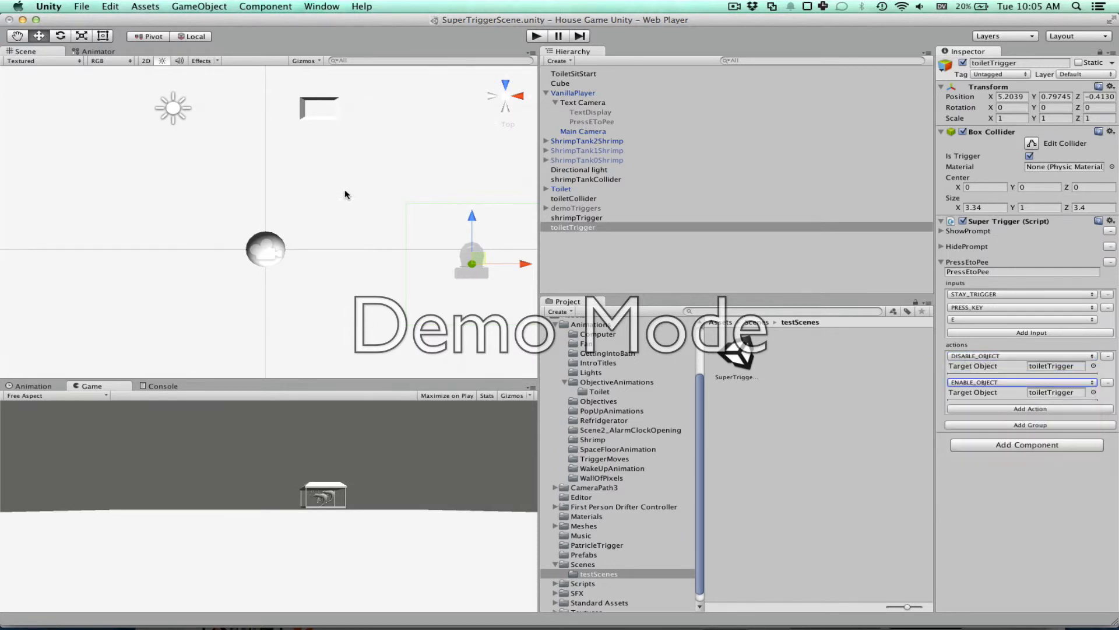
drag(593, 178, 653, 192)
drag(601, 217, 1049, 392)
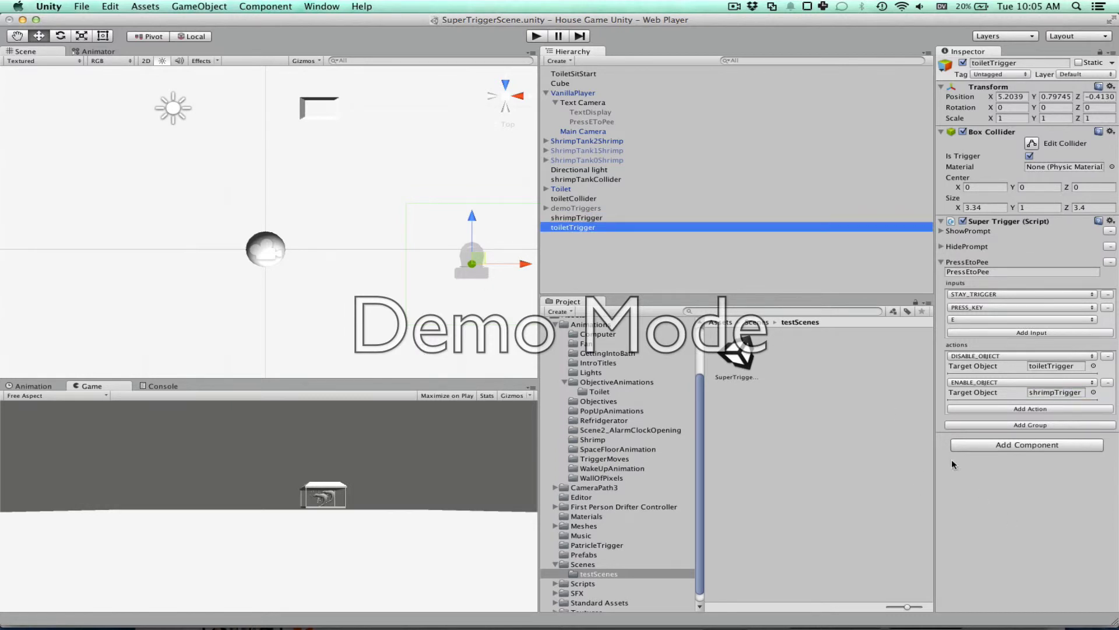
Add a third action to PressEtoPee, compare PLAY_ANIMATION with ANIMATE_CAMERA, and settle on ANIMATE_CAMERA.
click(1005, 409)
click(1007, 410)
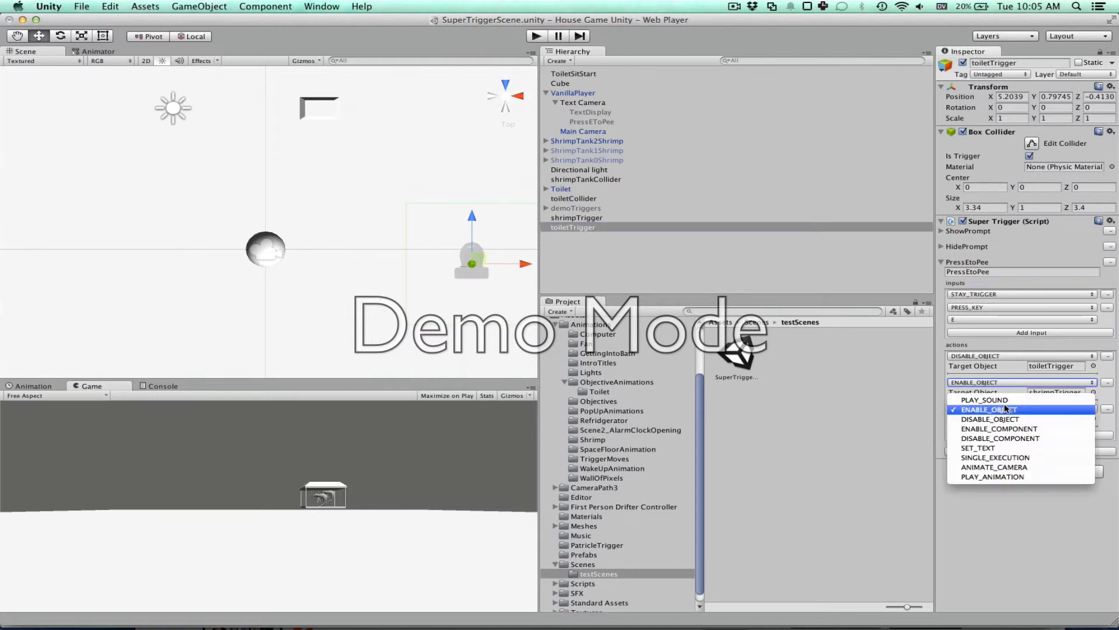
click(1002, 477)
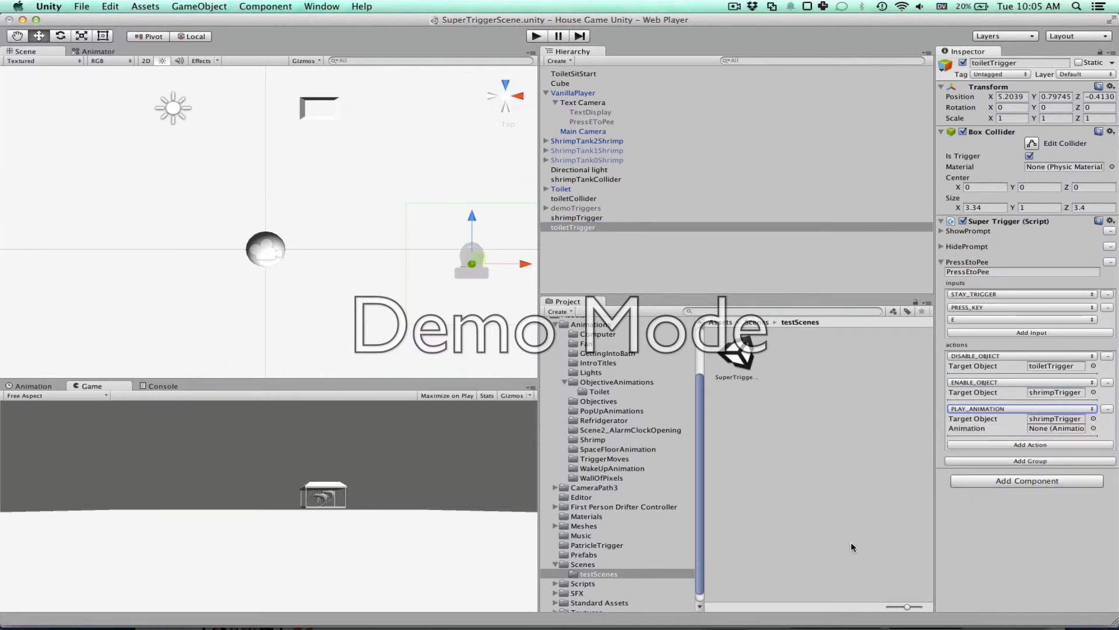
click(1069, 406)
click(1066, 399)
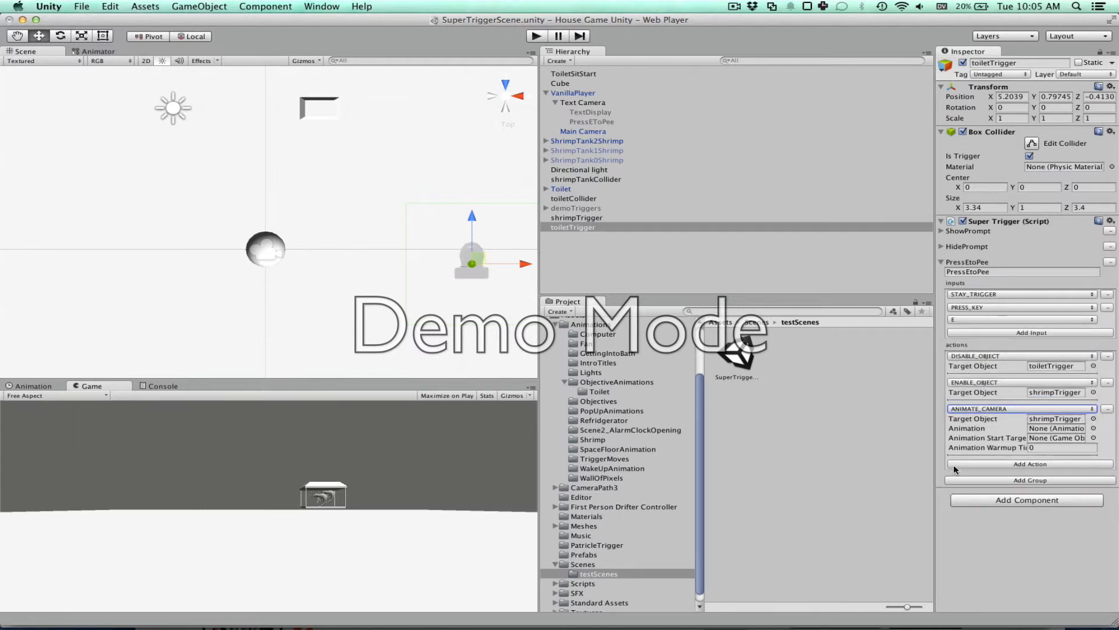
click(1003, 408)
click(1000, 419)
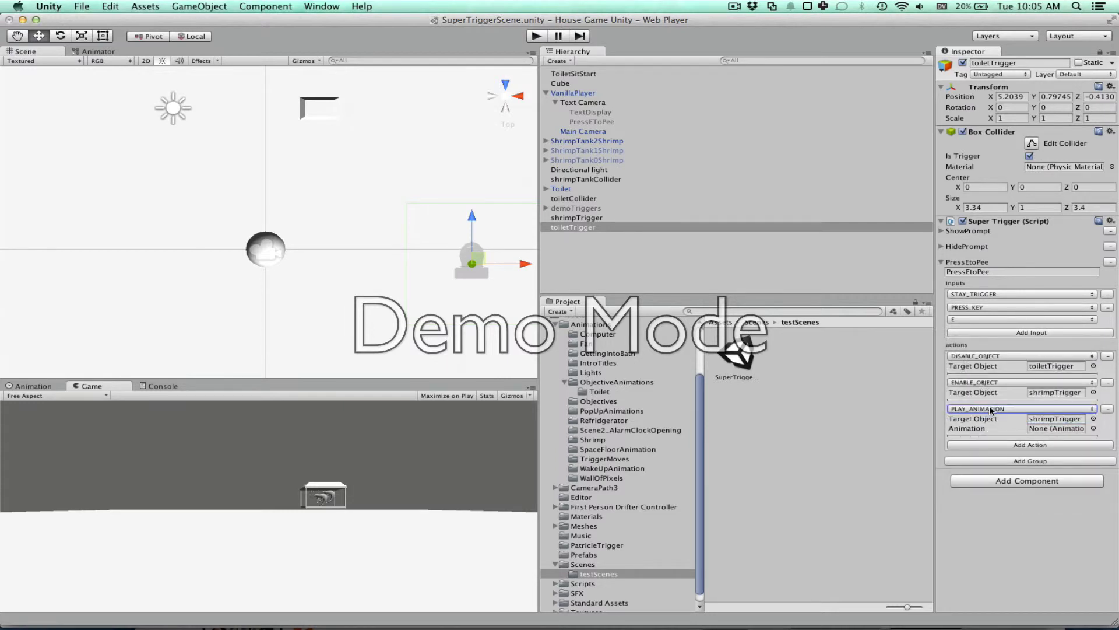
click(1043, 410)
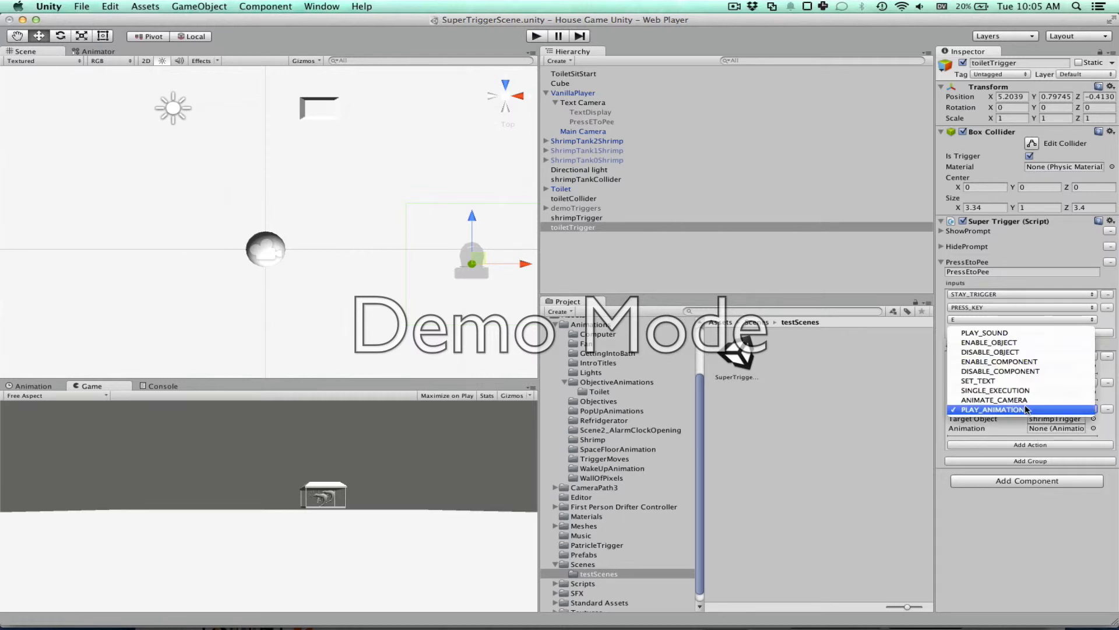
click(1028, 402)
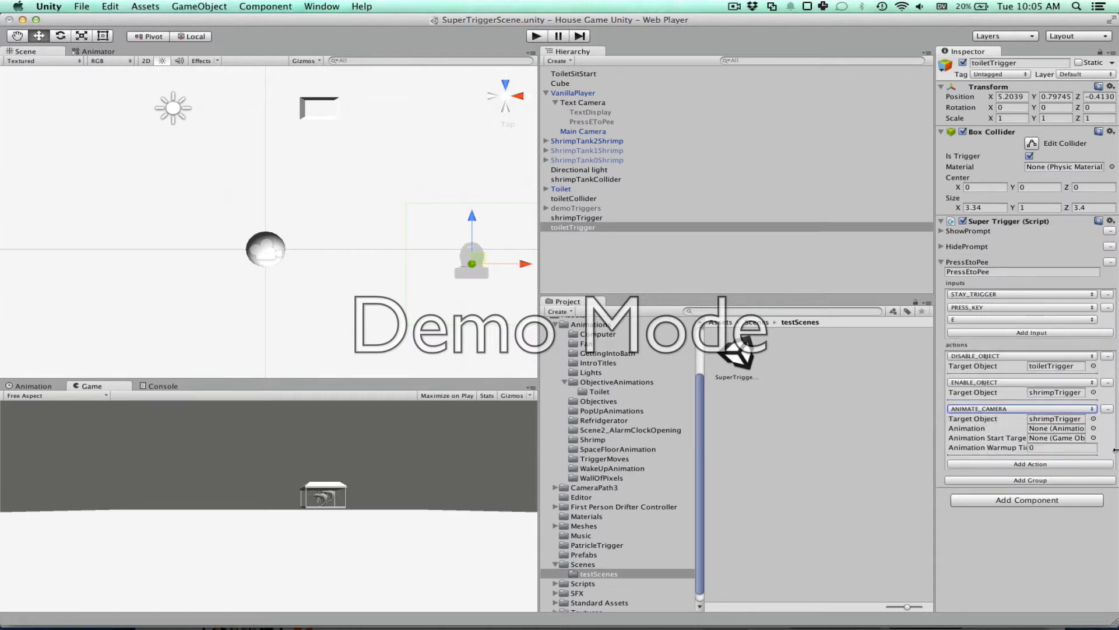
Set the camera action's animation warmup time to 0.5 and its target object to VanillaPlayer.
click(1049, 449)
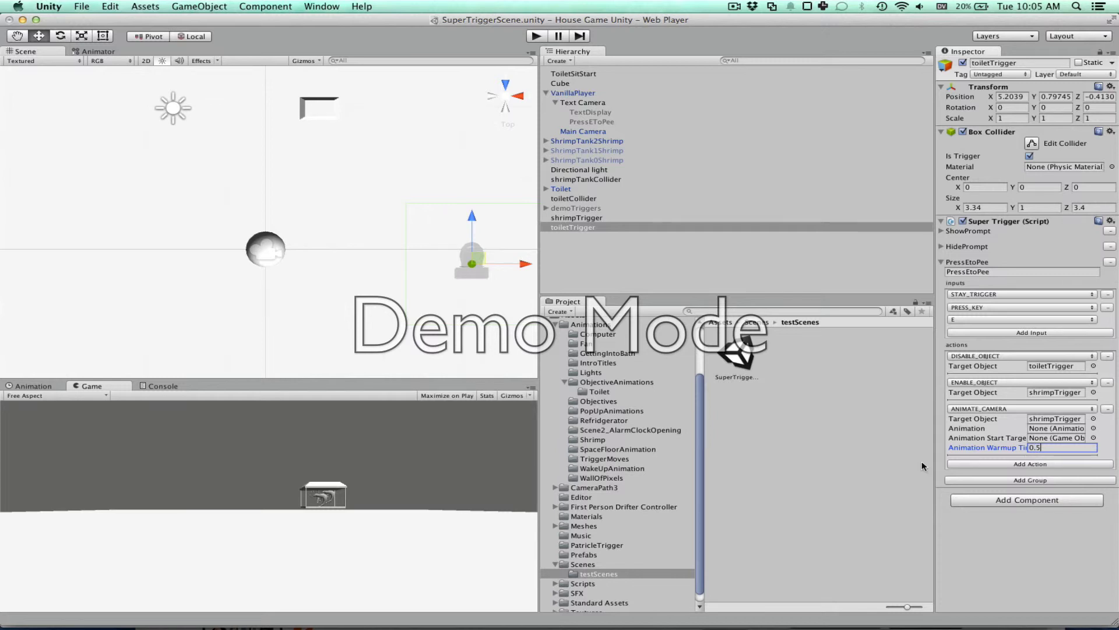
click(581, 99)
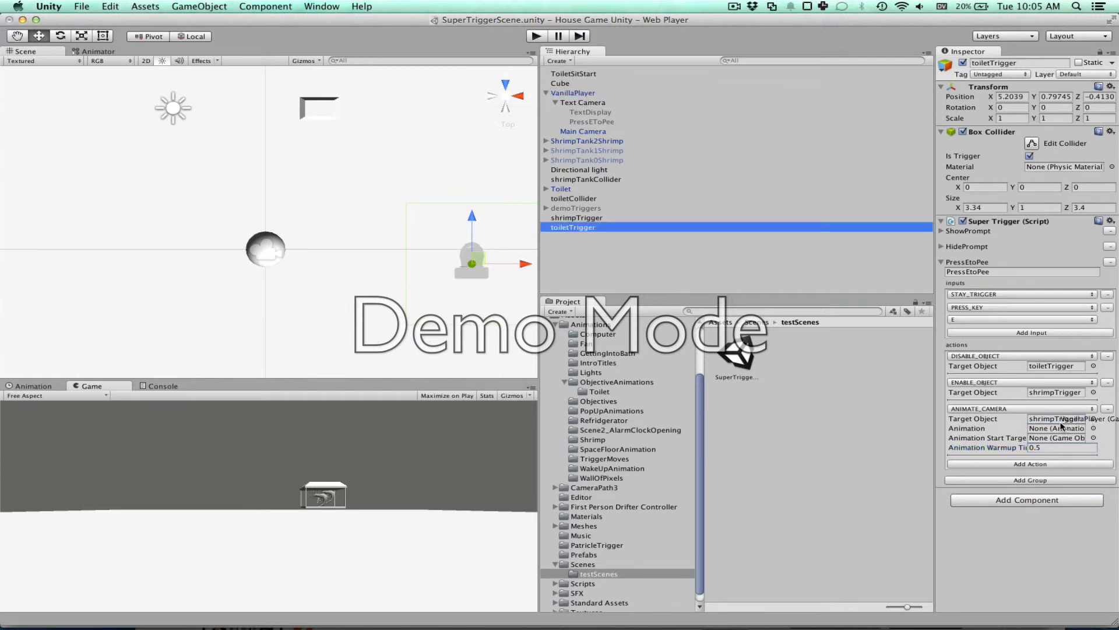
drag(1061, 425, 1062, 426)
Assign the SitOnToilet_legacy clip from the ObjectiveAnimations Toilet folder as the camera action's animation.
click(616, 393)
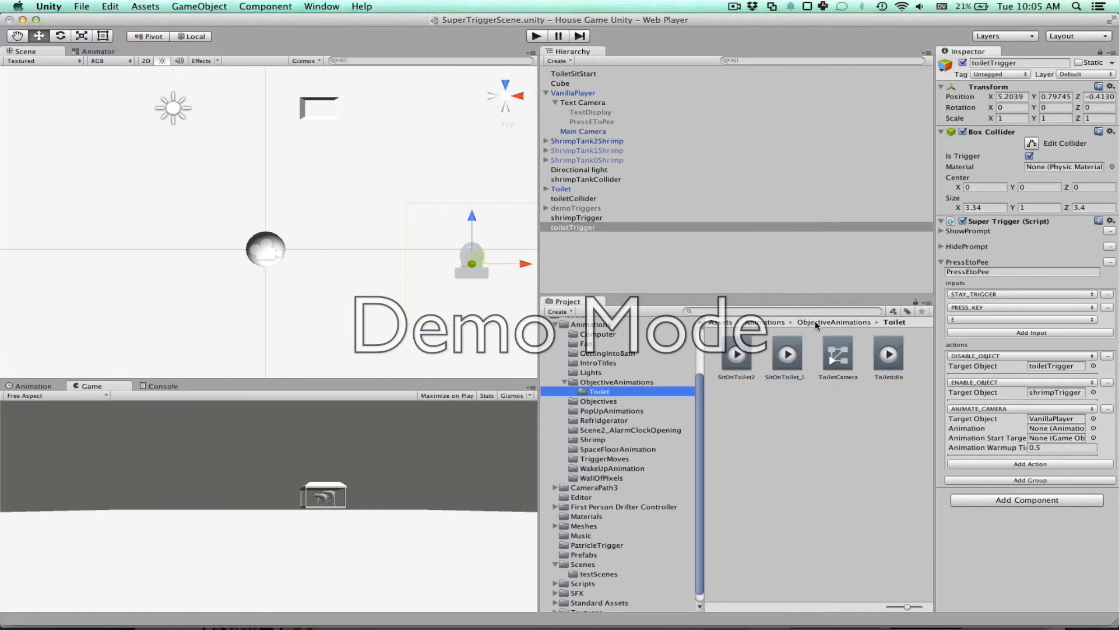
click(796, 356)
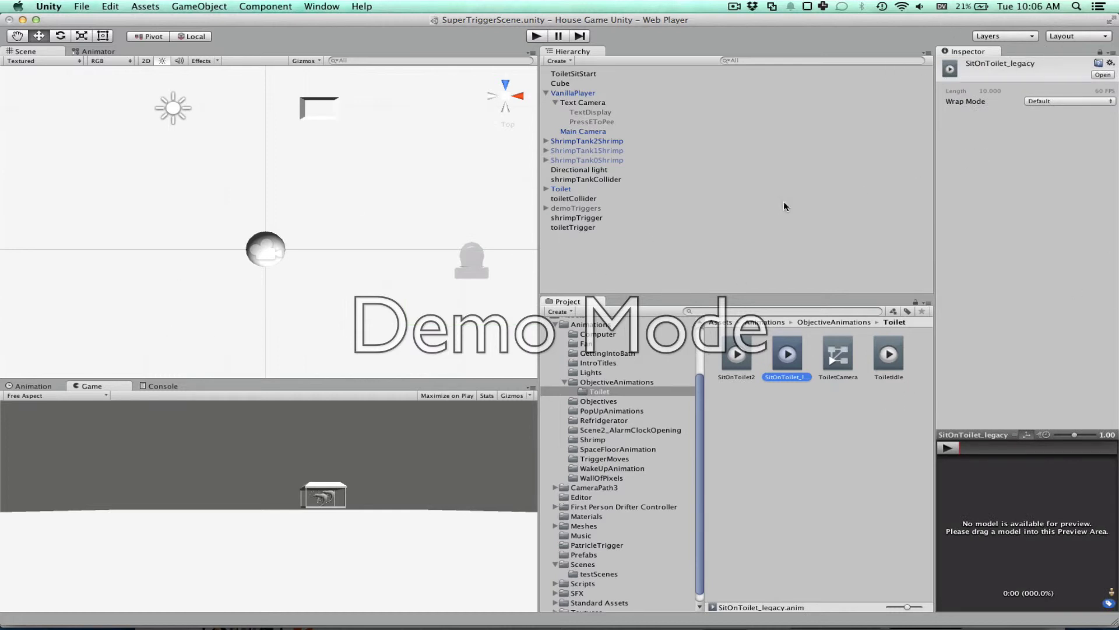
click(573, 228)
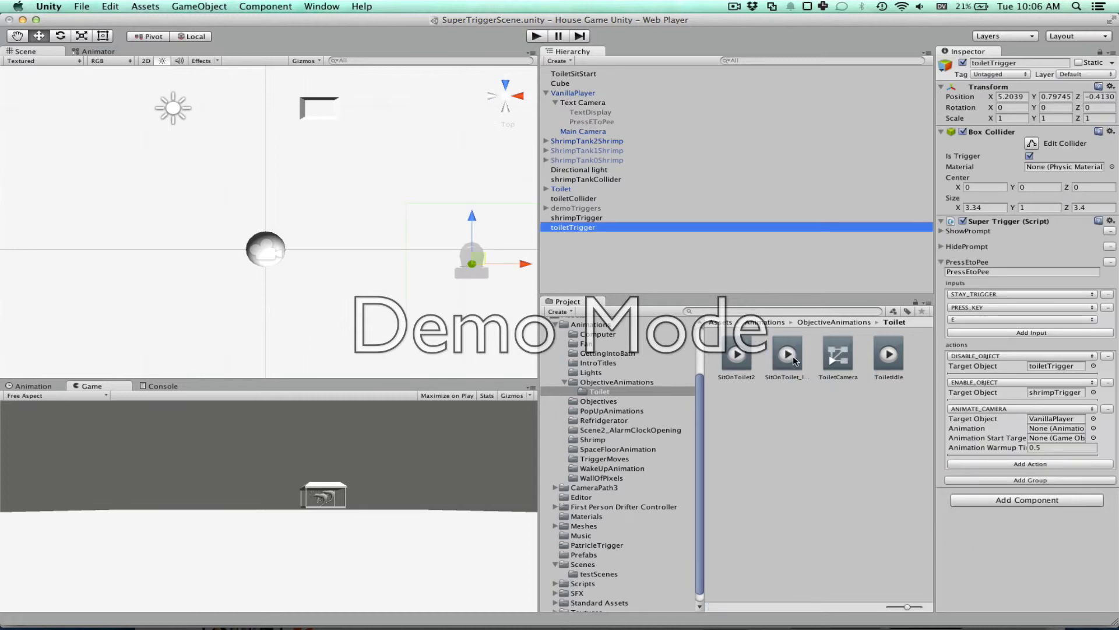
drag(793, 361, 1057, 436)
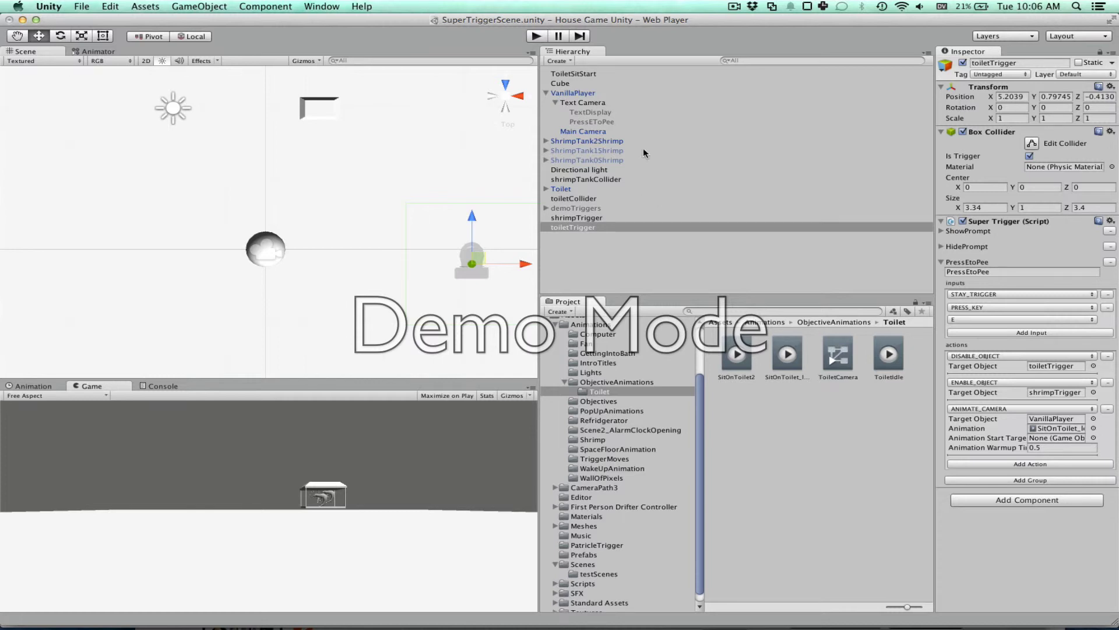
Inspect ToiletSitStart's placement beside the toilet and assign it as the camera action's animation start target.
click(566, 75)
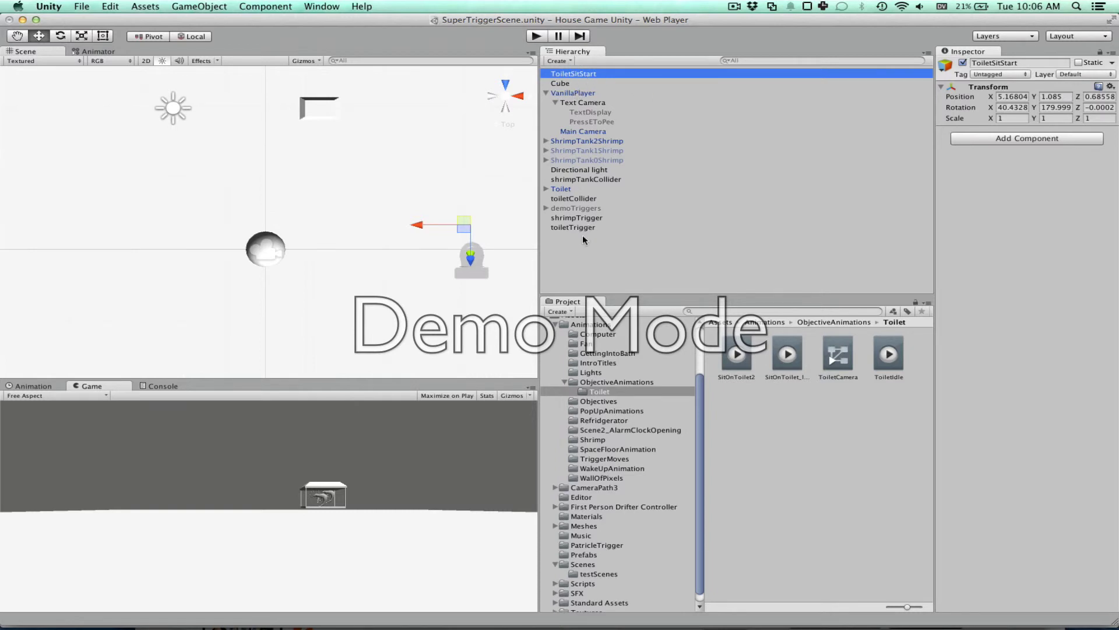
alt+drag(314, 85, 315, 156)
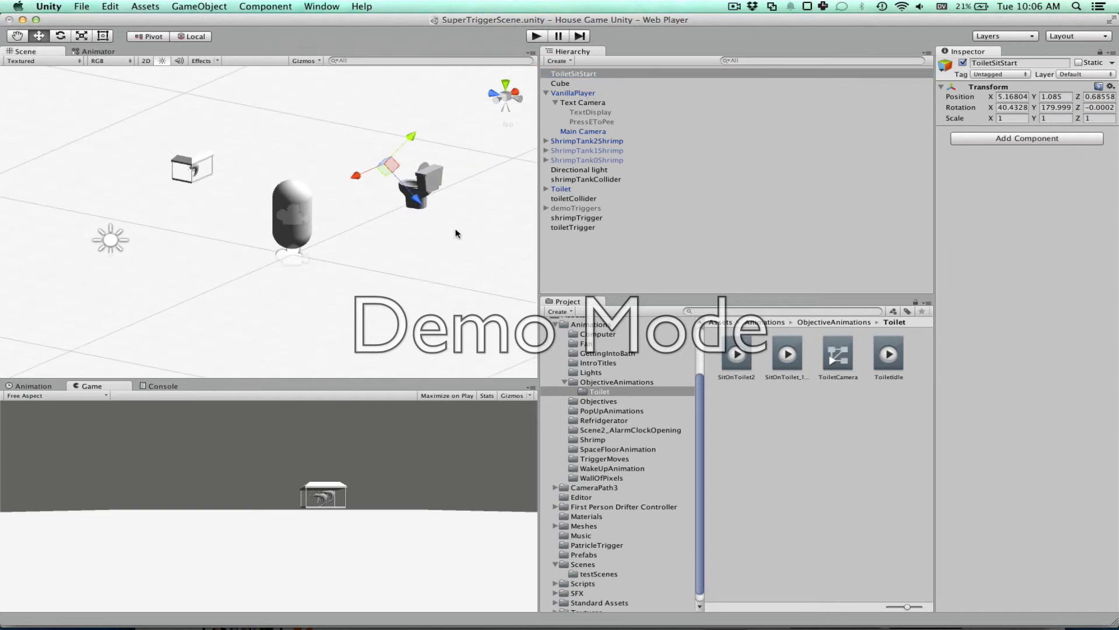
click(578, 226)
drag(574, 74, 1039, 439)
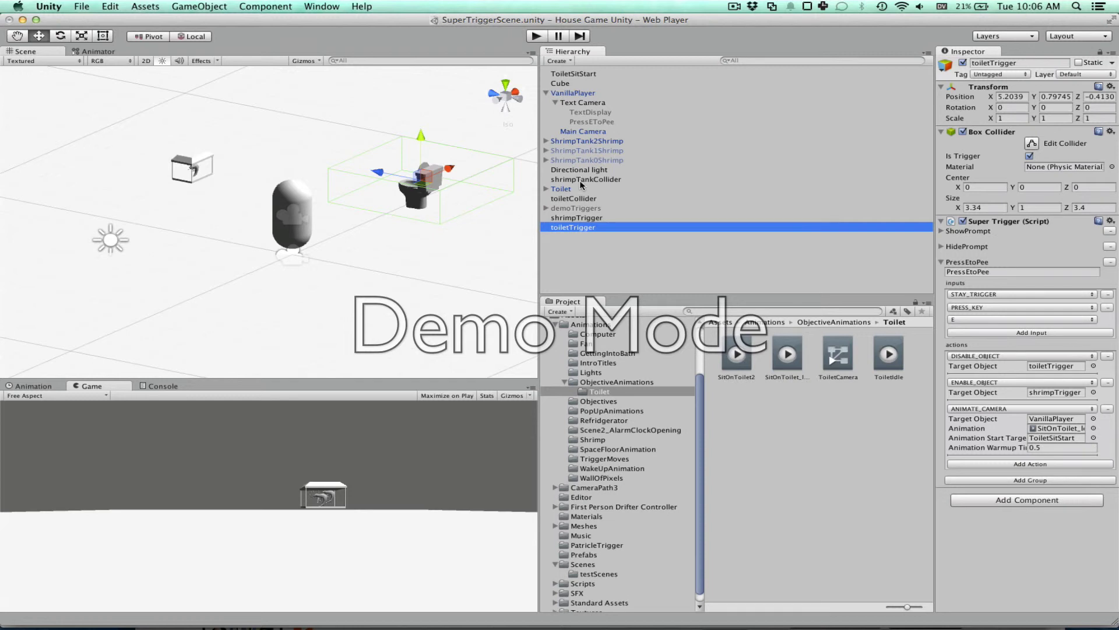
Deactivate the shrimpTrigger object in the scene and return to toiletTrigger's settings.
click(580, 218)
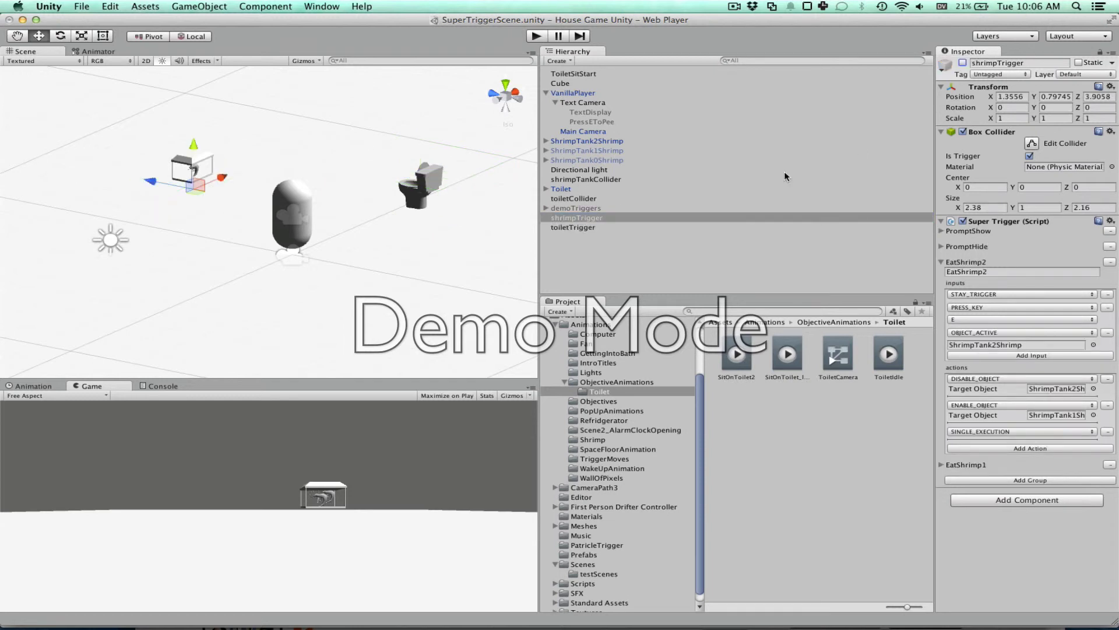
click(657, 228)
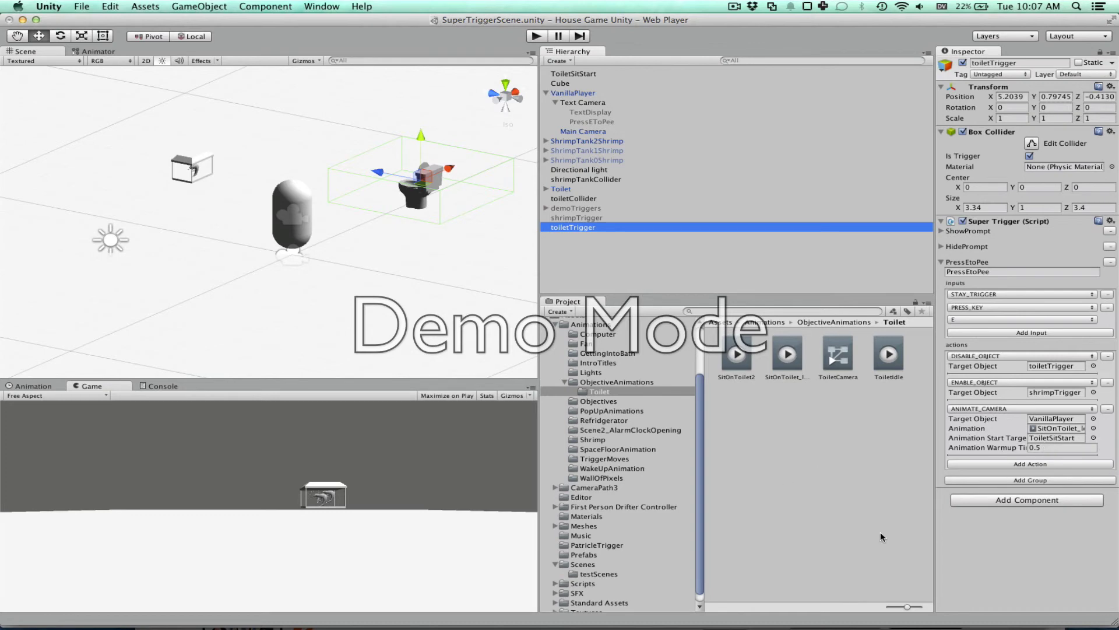
Play-test the scene by triggering the toilet sequence and walking up to the shrimp tank, and leave play mode.
key(super+p)
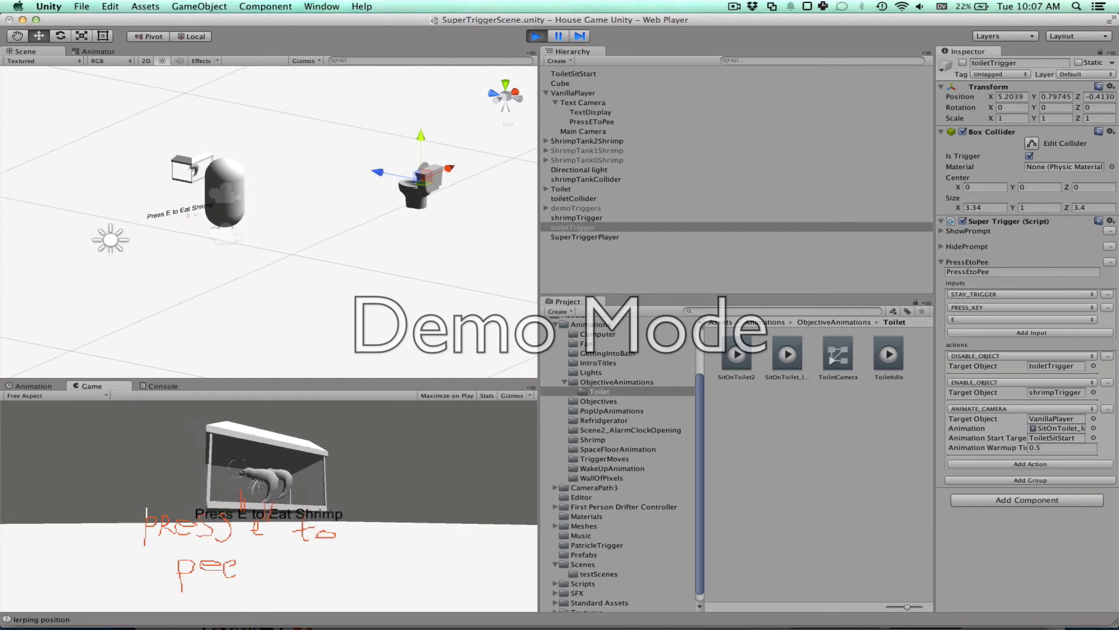
key(super+p)
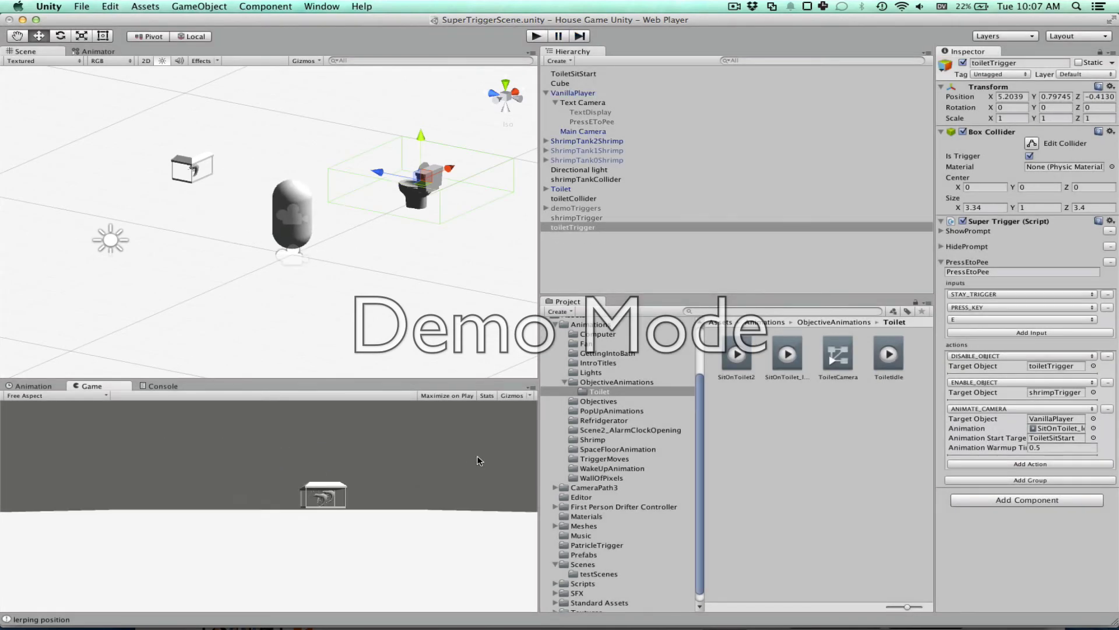
Add a DISABLE_OBJECT action to toiletTrigger's PressEtoPee group with the PressEToPee text object as its target.
click(1054, 464)
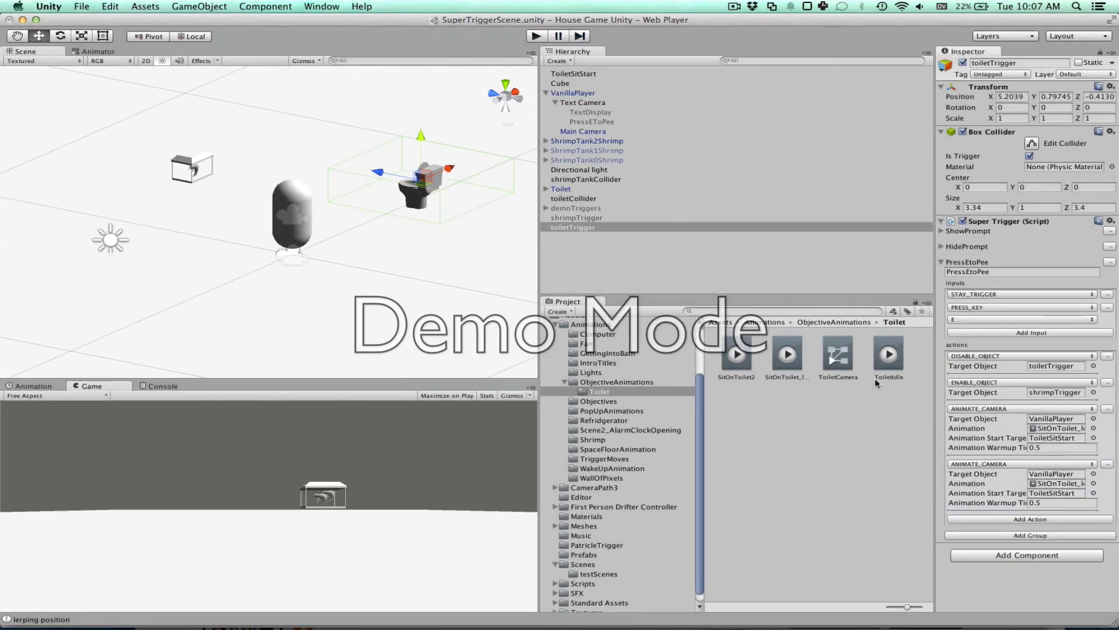
click(1004, 464)
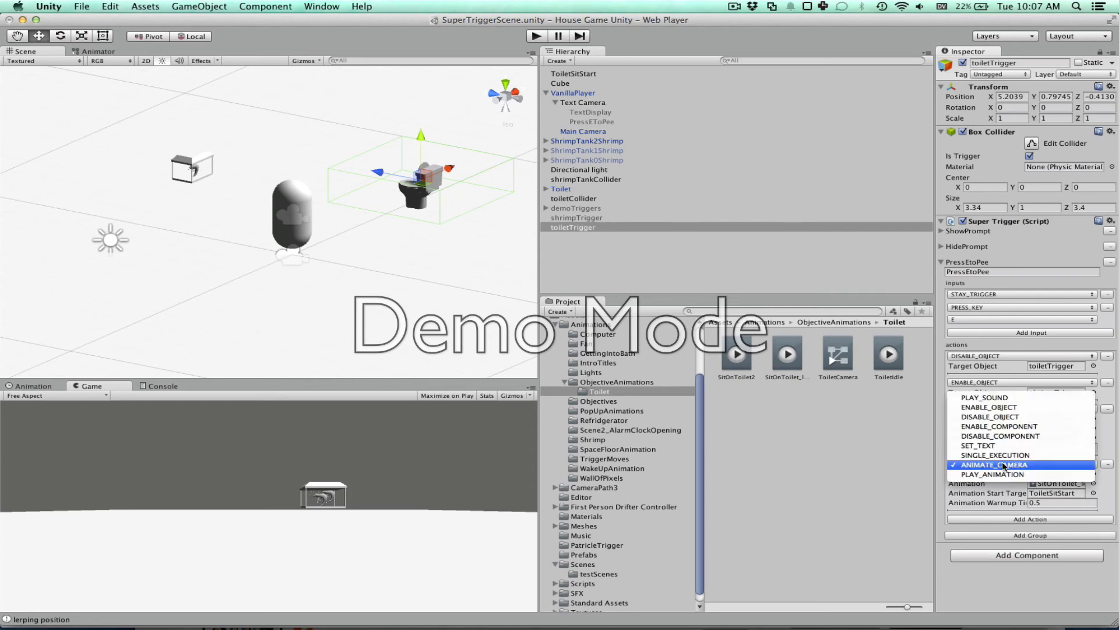
click(991, 417)
drag(579, 124, 1082, 535)
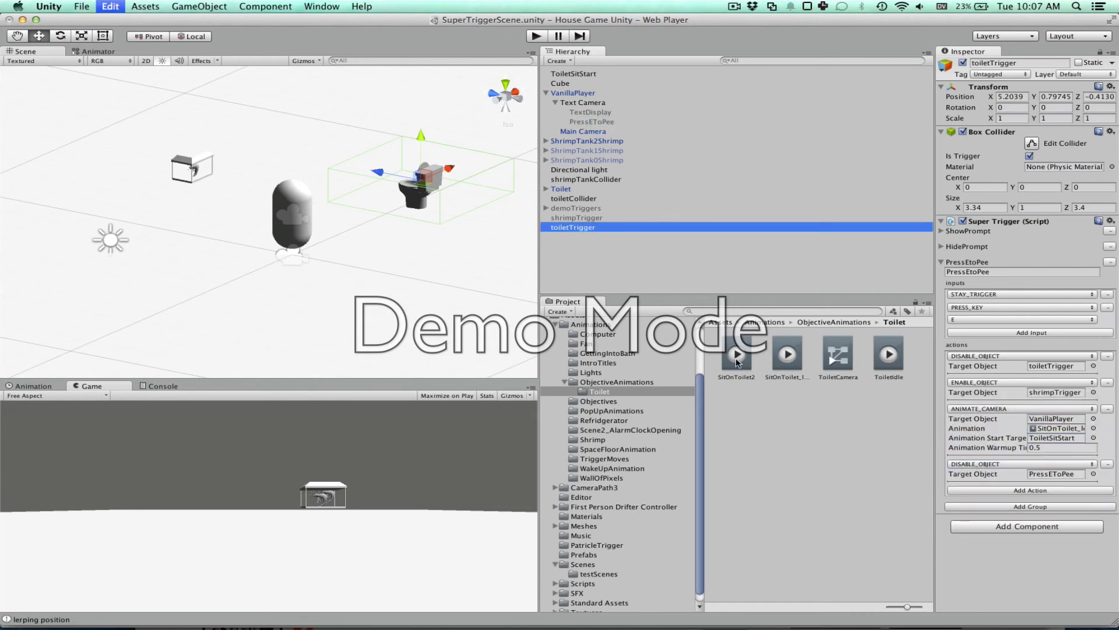
Play-test the scene again by walking to the toilet, triggering the pee action and visiting the shrimp tank, and stop playback.
key(super+p)
key(w)
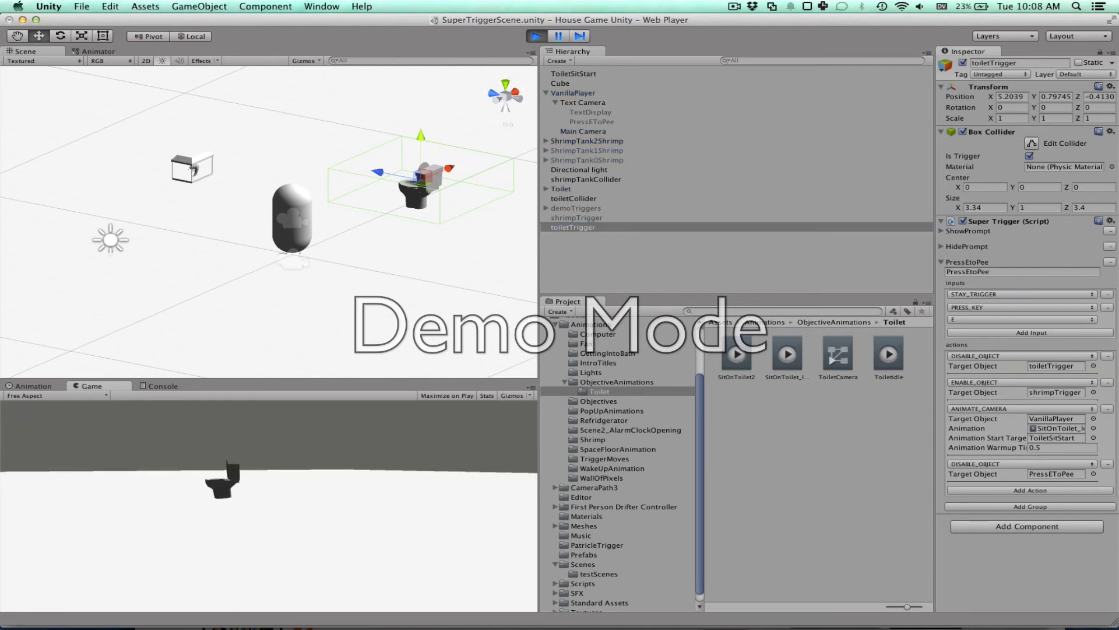
key(s)
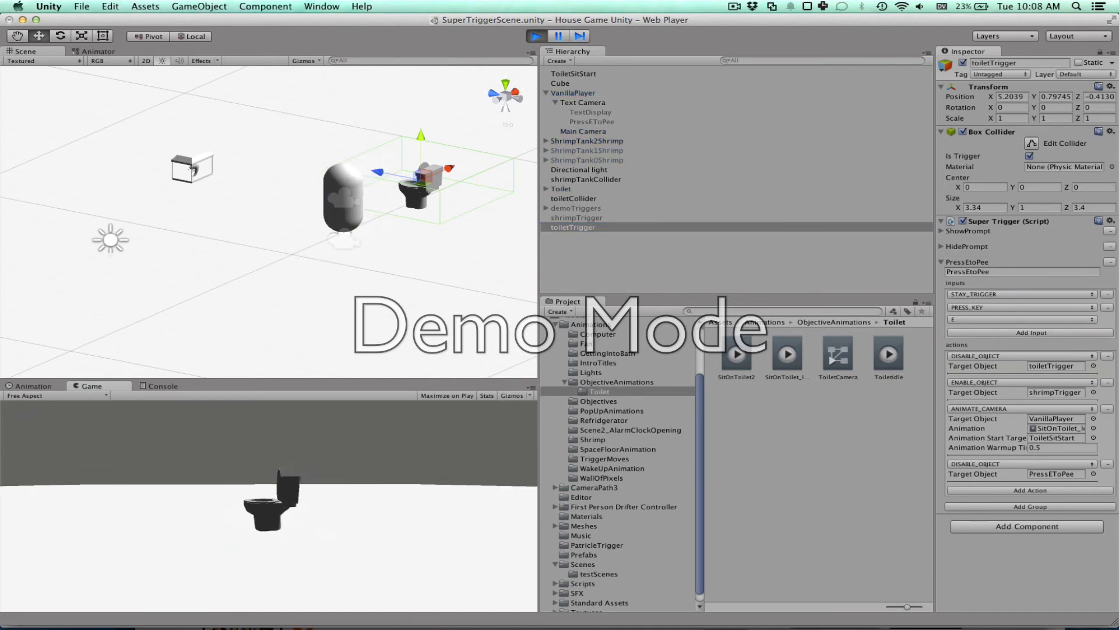
key(w)
key(d)
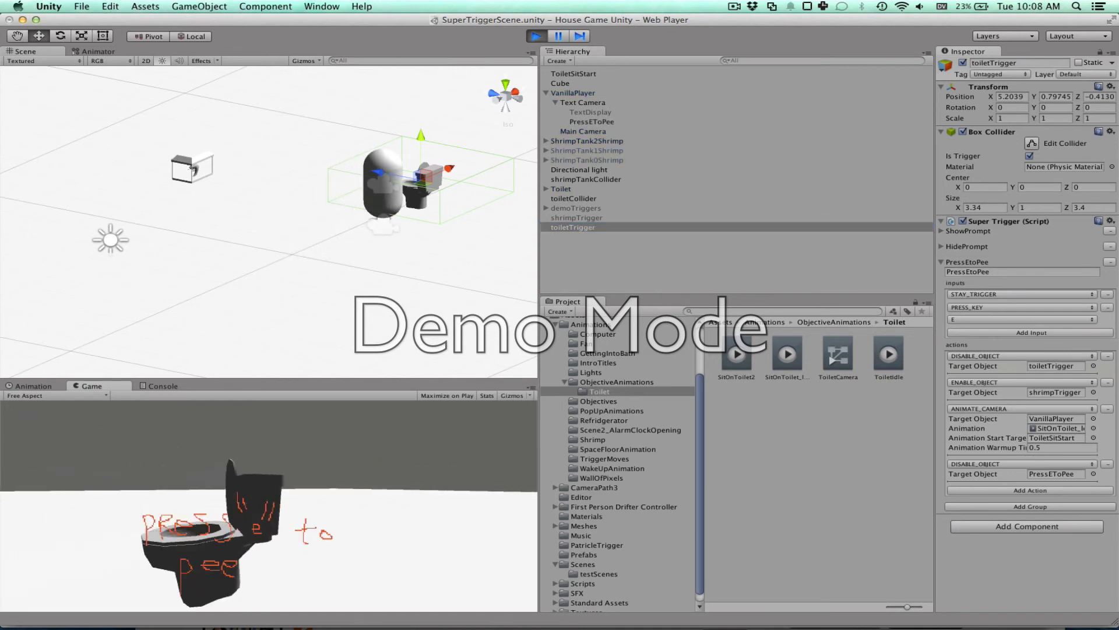
key(e)
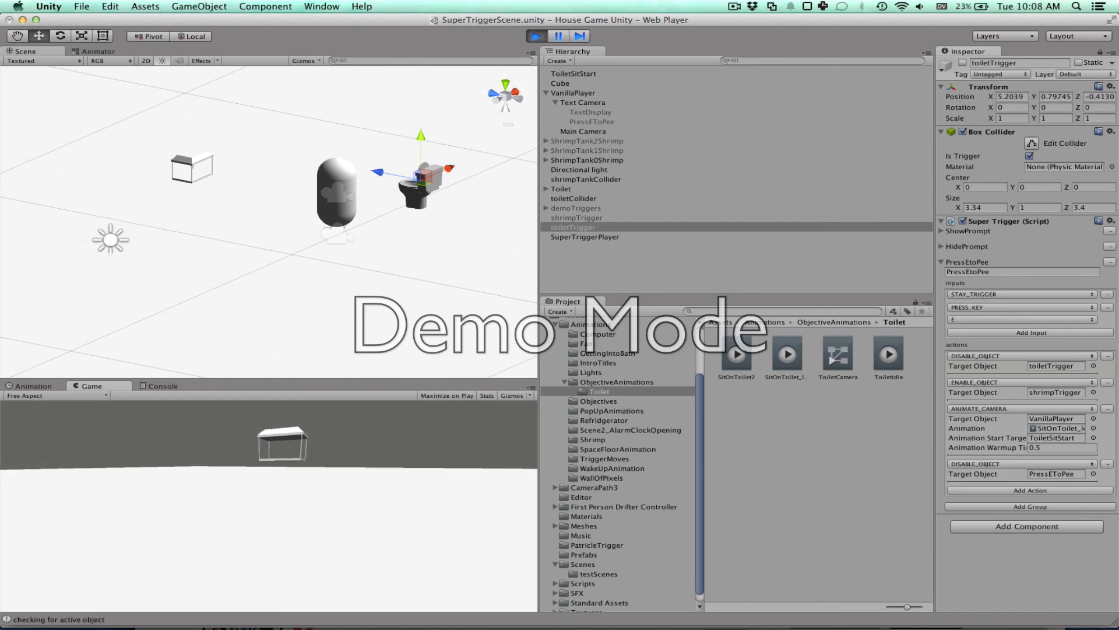
key(super+p)
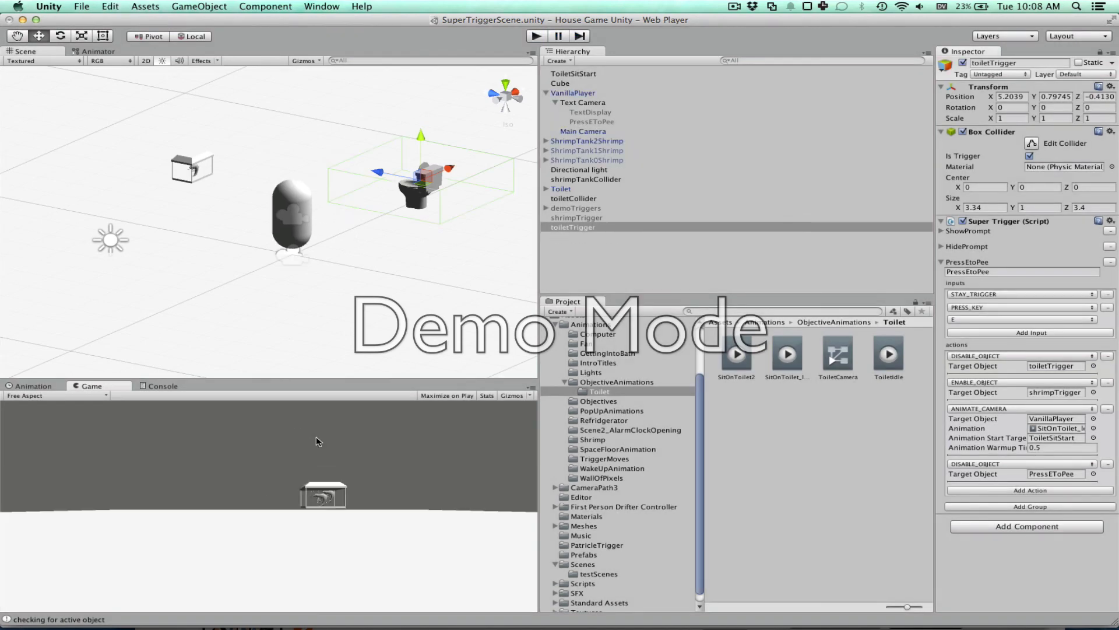
click(733, 6)
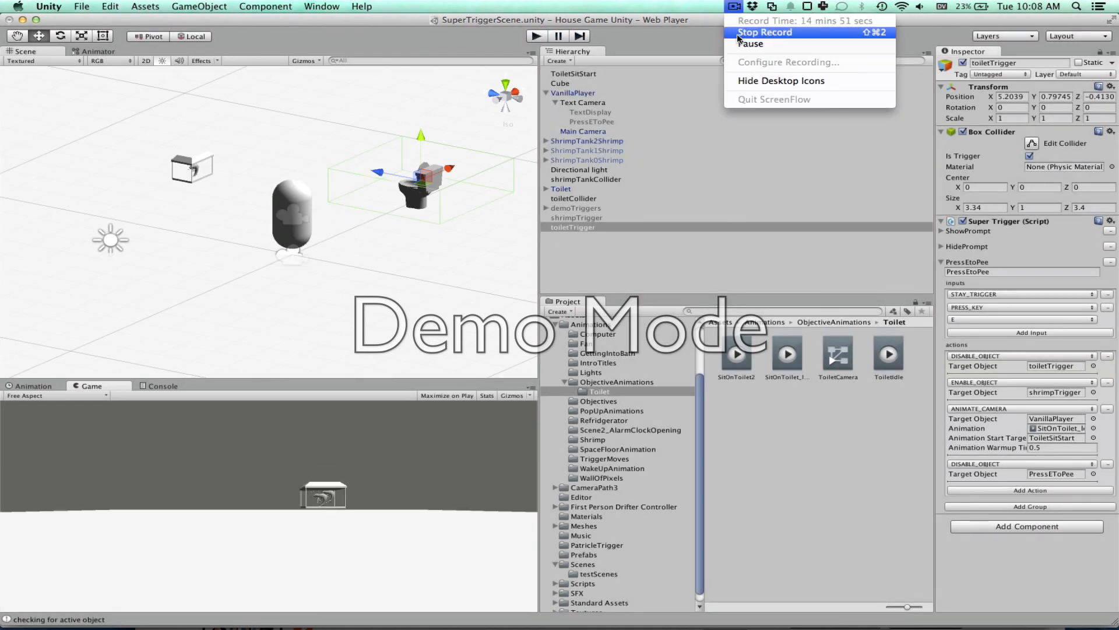